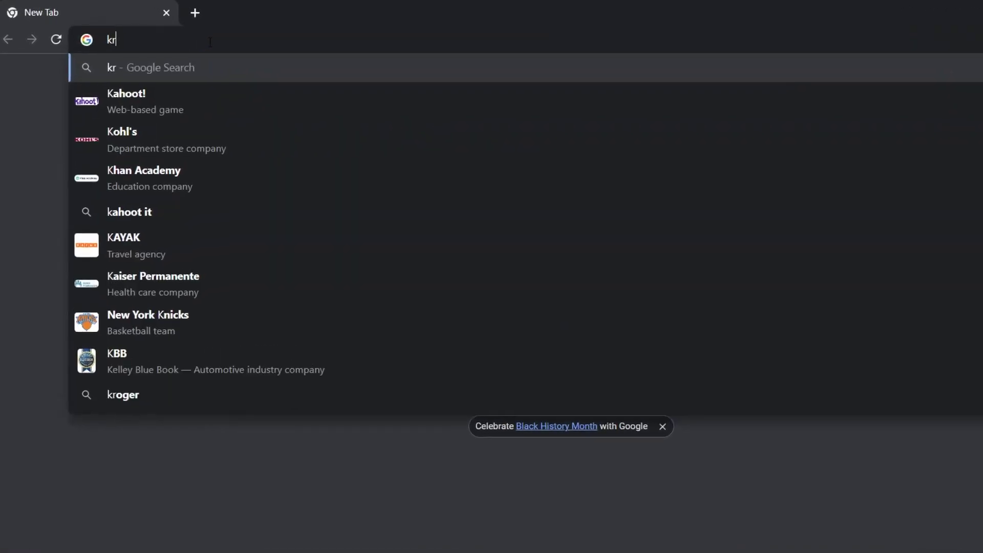
- Go to krita.org and open its Download page for the installer
{"action": "type", "text": "ita.or"}
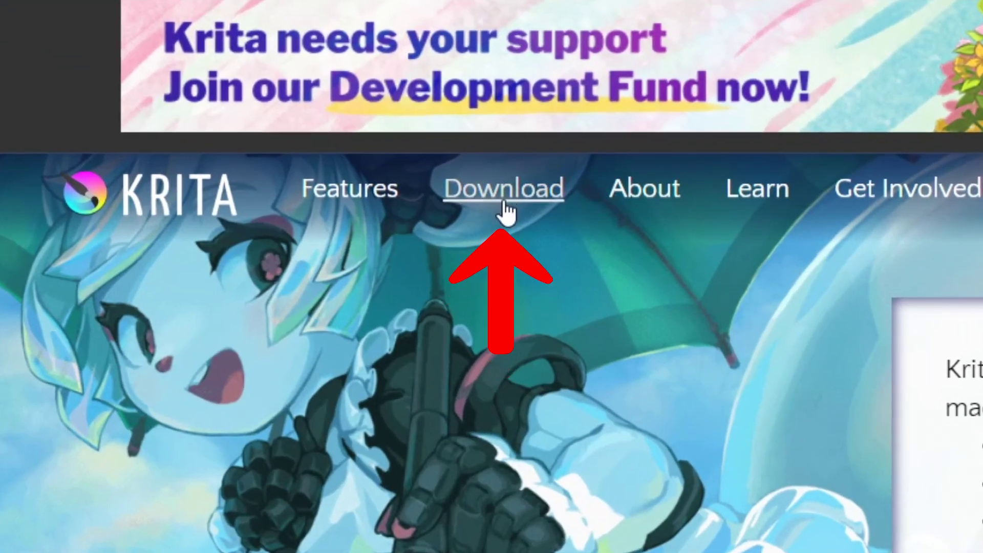
{"action": "left_click", "coordinate": [499, 207]}
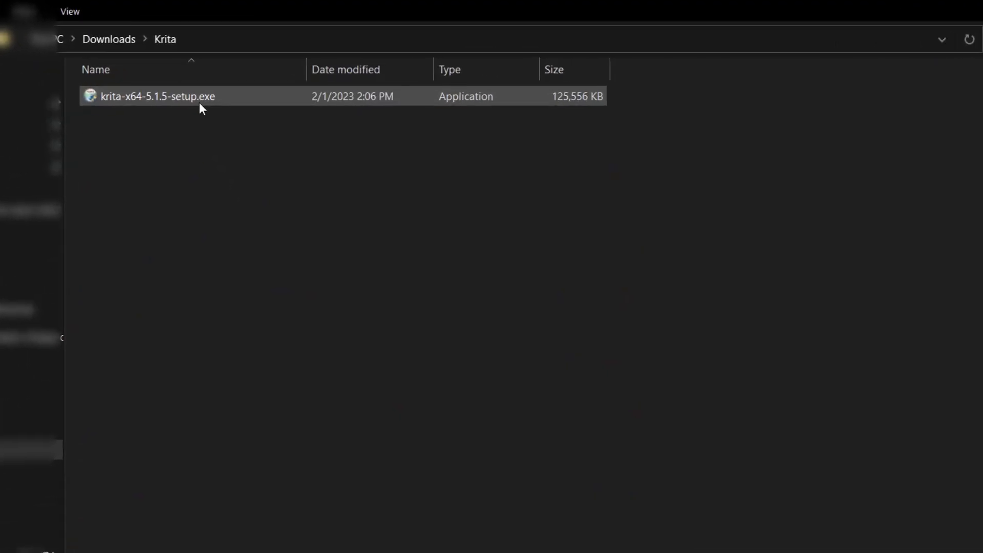
- Run the Krita 5.1.5 installer in English with default settings
{"action": "double_click", "coordinate": [201, 94]}
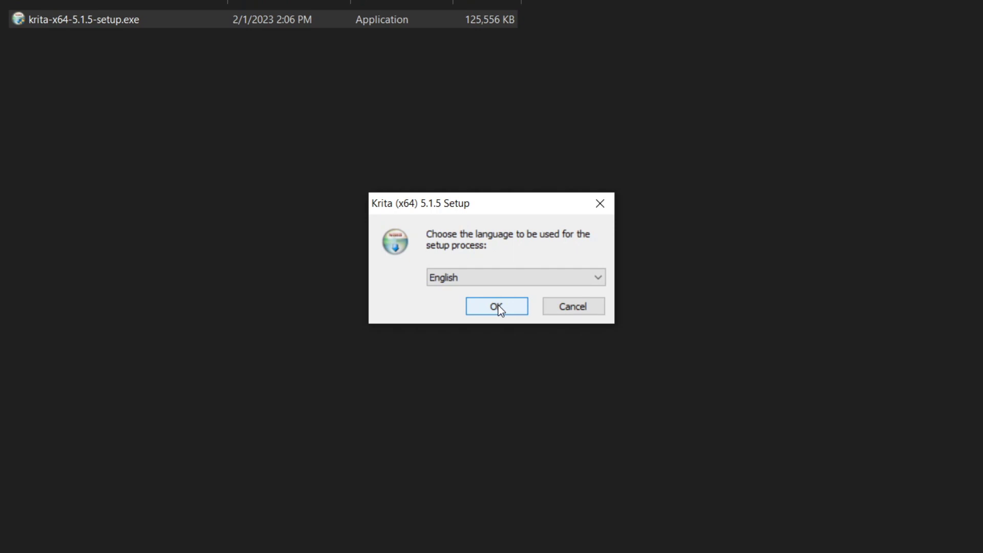
{"action": "left_click", "coordinate": [497, 306]}
{"action": "left_click", "coordinate": [584, 404]}
{"action": "left_click", "coordinate": [573, 404]}
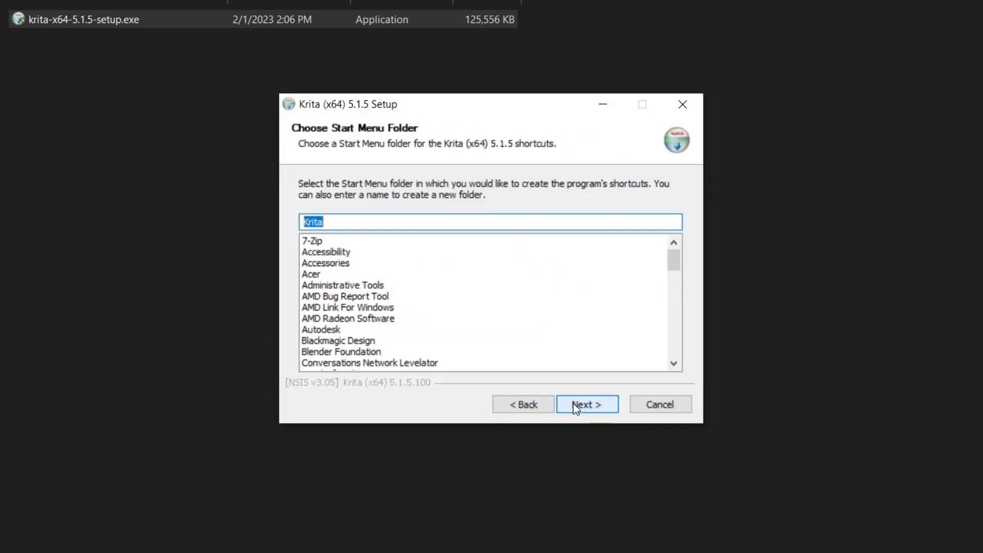
{"action": "left_click", "coordinate": [570, 405]}
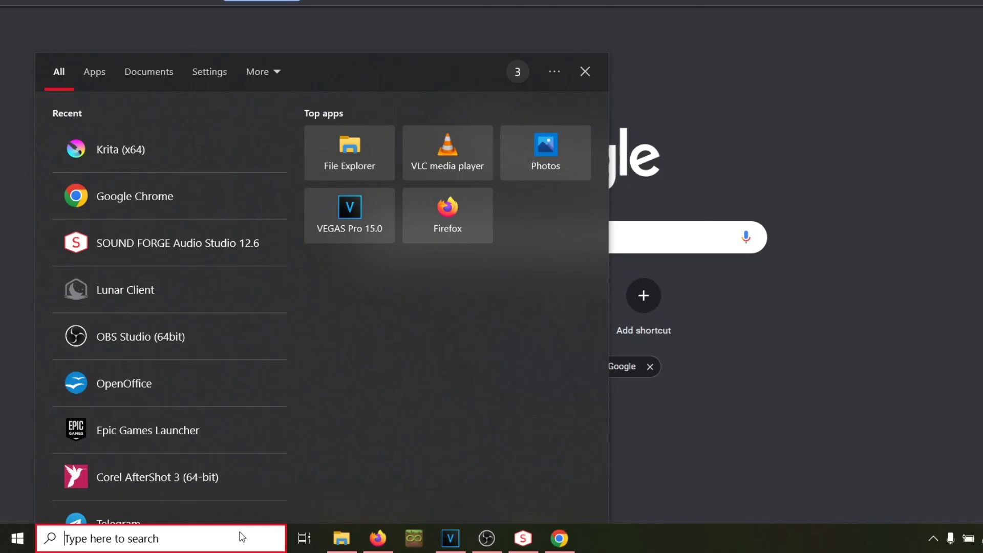
- Launch Krita from Windows search and start a new file
{"action": "type", "text": "krita"}
{"action": "key", "text": "Return"}
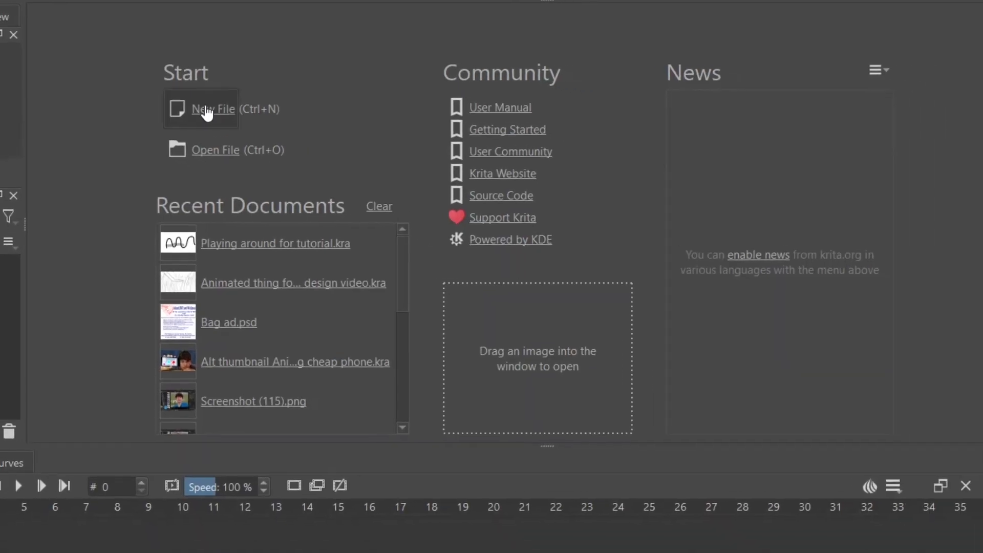
{"action": "left_click", "coordinate": [176, 110]}
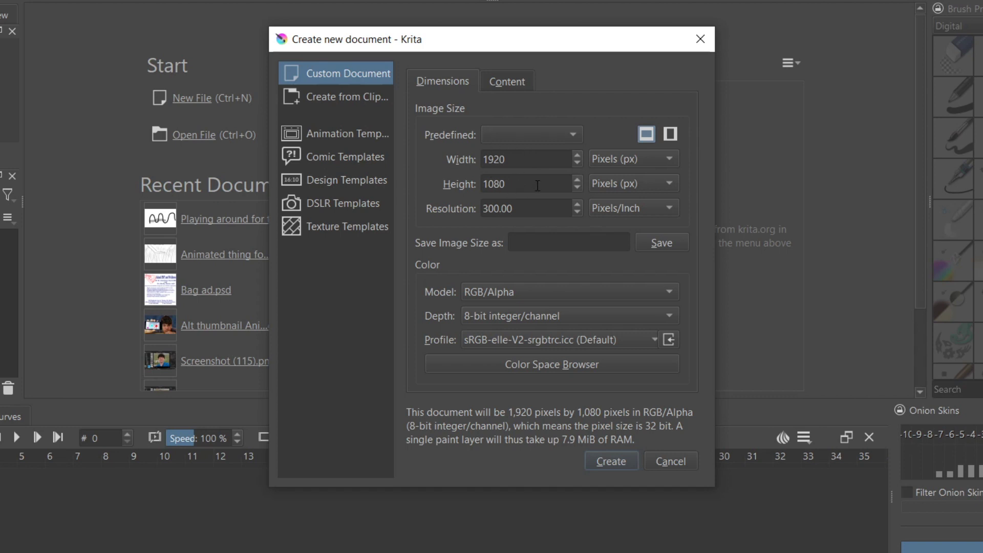
- Enter width 1080 and height 1920, swap to landscape 1920×1080, and create the canvas
{"action": "double_click", "coordinate": [505, 163]}
{"action": "type", "text": "1080"}
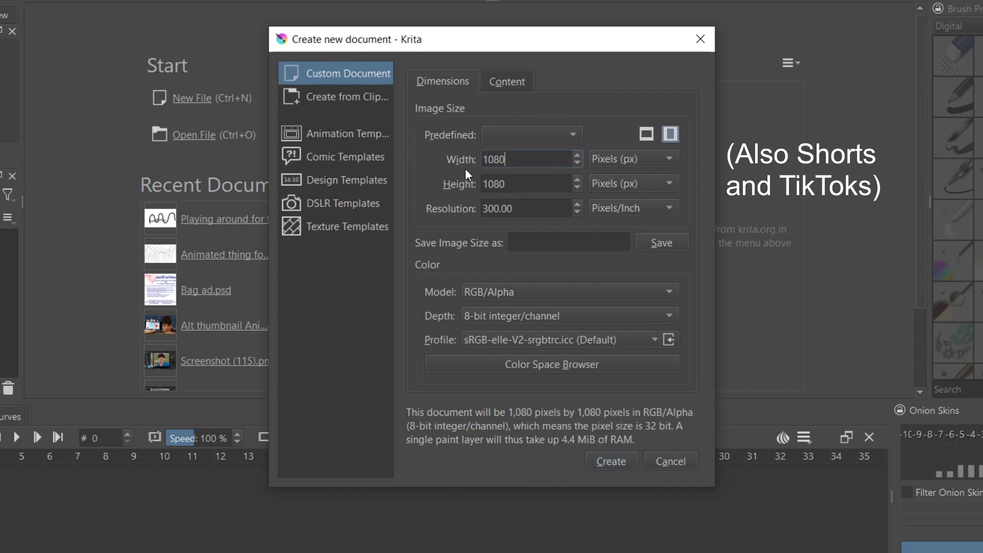
{"action": "double_click", "coordinate": [516, 185]}
{"action": "type", "text": "1920"}
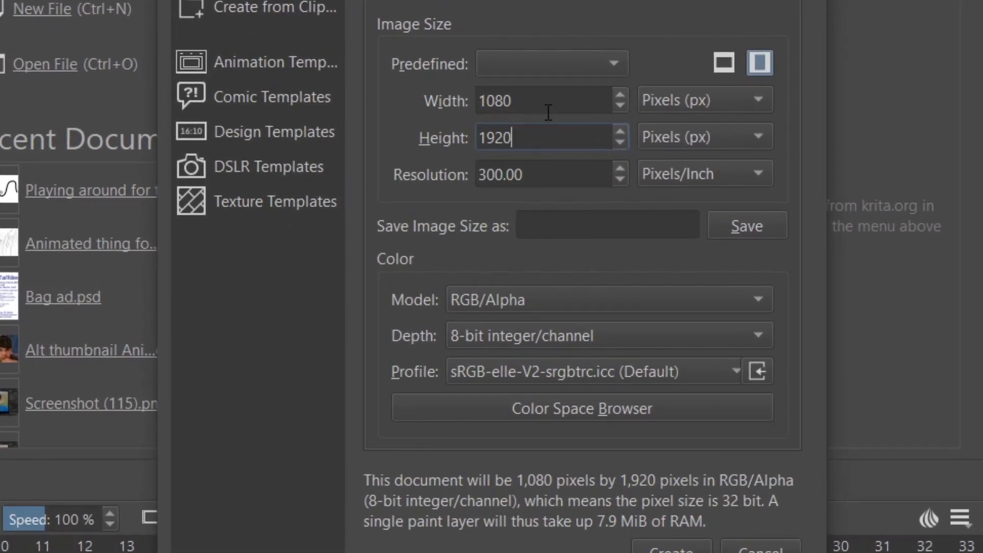
{"action": "left_click", "coordinate": [730, 63]}
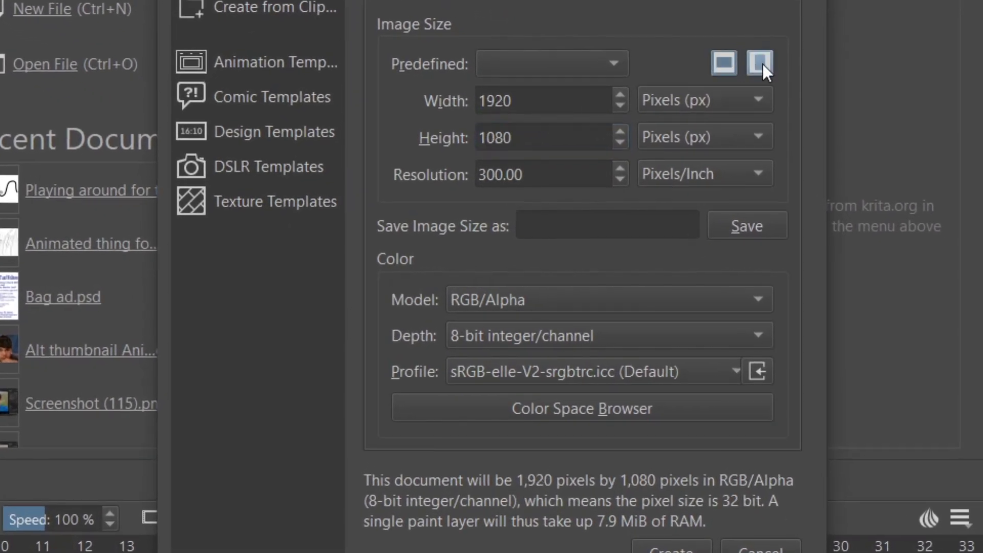
{"action": "left_click", "coordinate": [671, 486]}
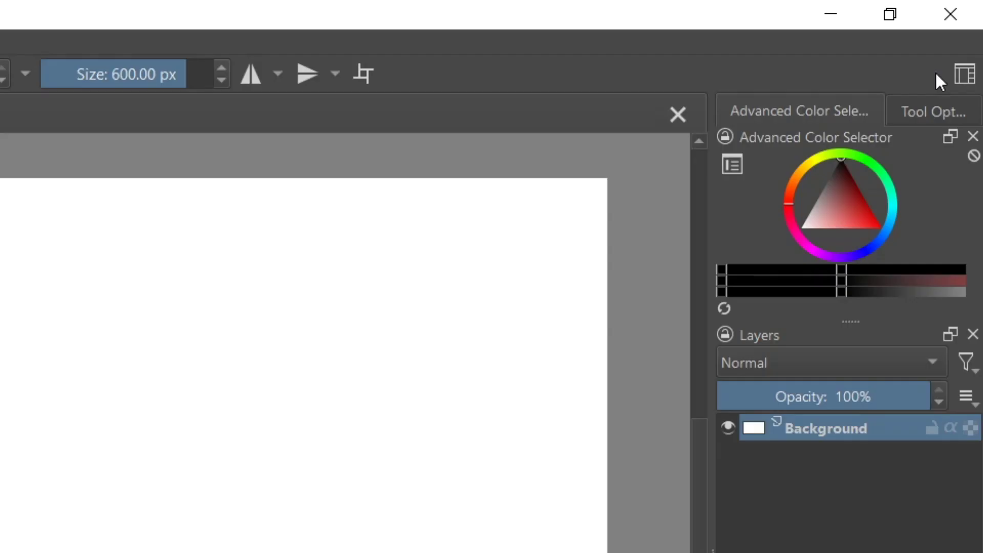
- Switch to the Animation workspace and look for the Animation Timeline docker
{"action": "left_click", "coordinate": [951, 71]}
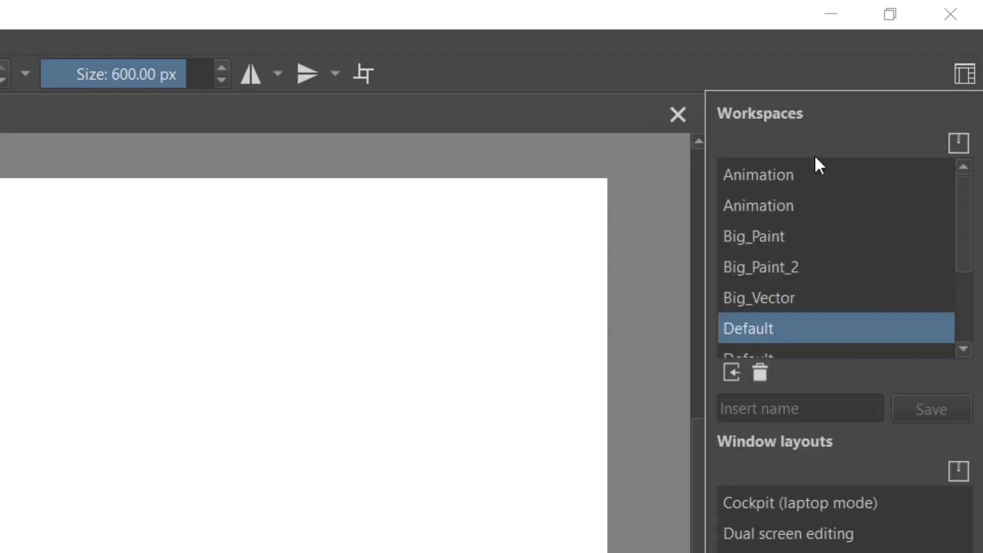
{"action": "left_click", "coordinate": [792, 173]}
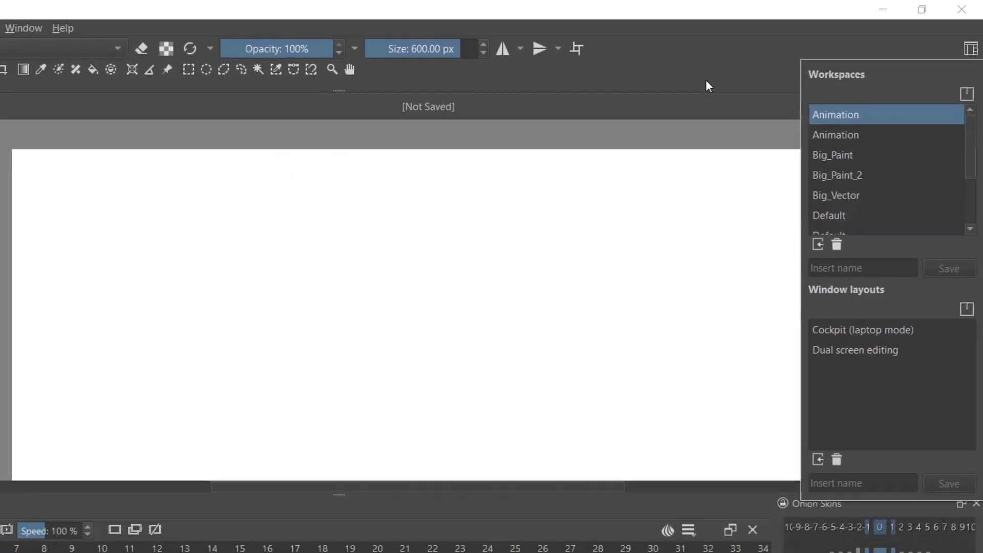
{"action": "left_click", "coordinate": [483, 102]}
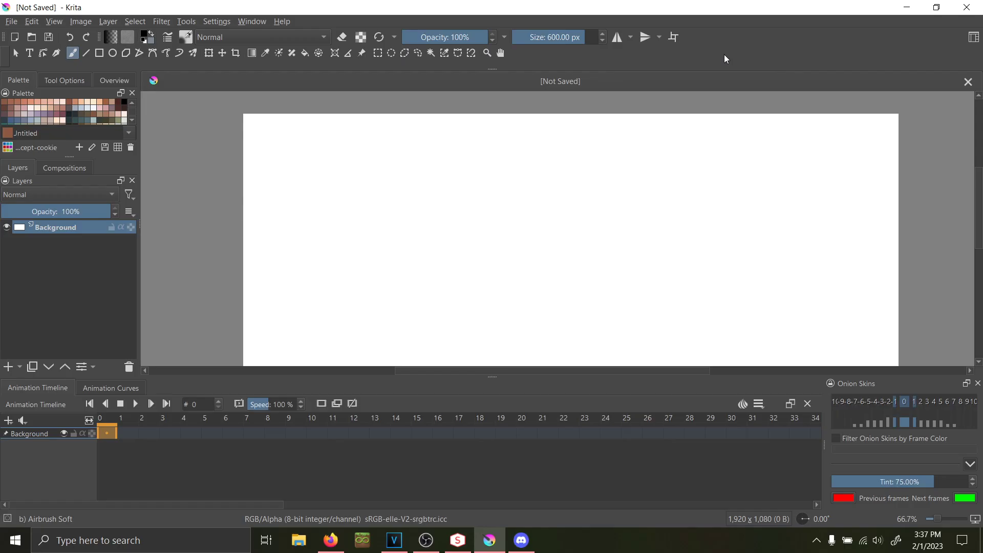
{"action": "left_click", "coordinate": [974, 38]}
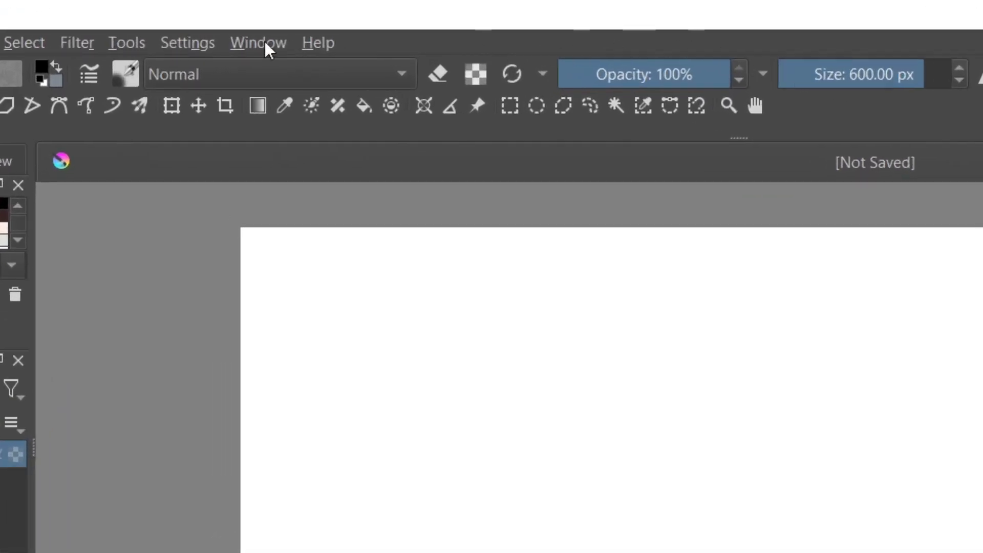
{"action": "left_click", "coordinate": [188, 42]}
{"action": "mouse_move", "coordinate": [218, 246]}
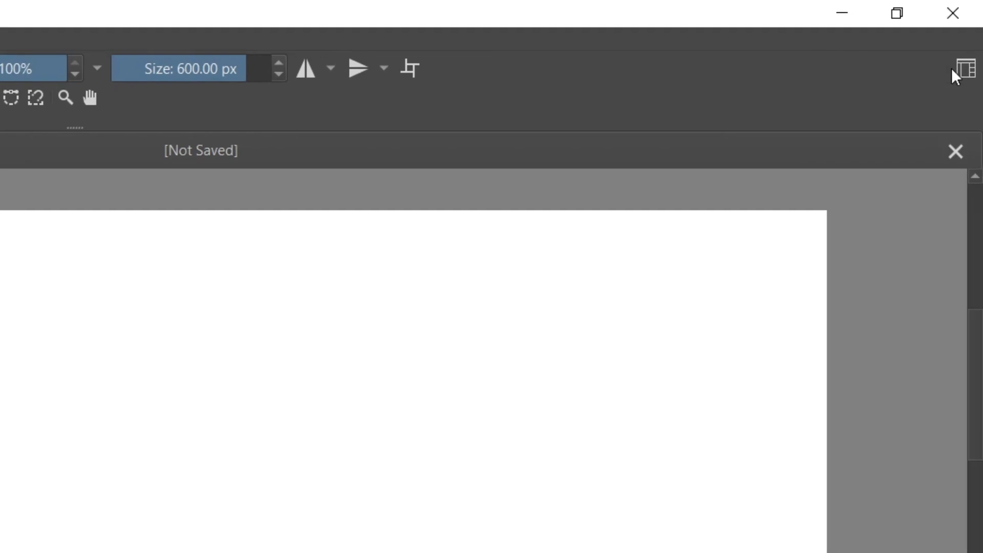
- Save the current layout as a new workspace named 'Animation layout'
{"action": "left_click", "coordinate": [974, 37]}
{"action": "type", "text": "A"}
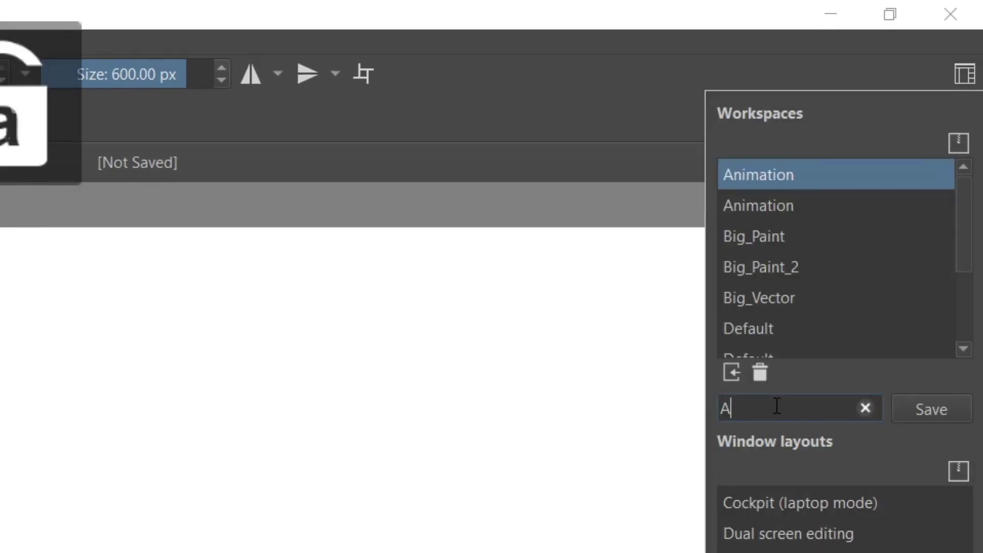
{"action": "type", "text": "nimation layout"}
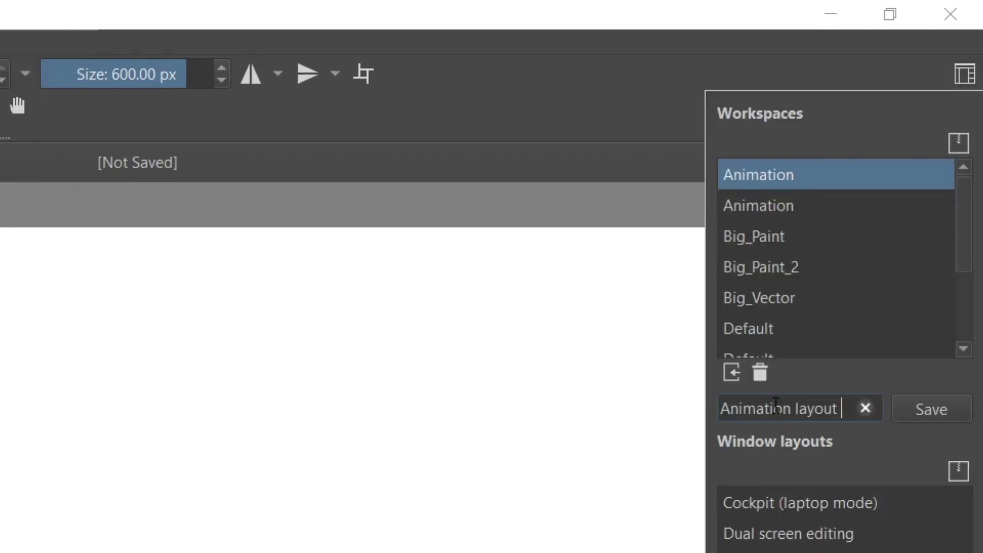
{"action": "key", "text": "Return"}
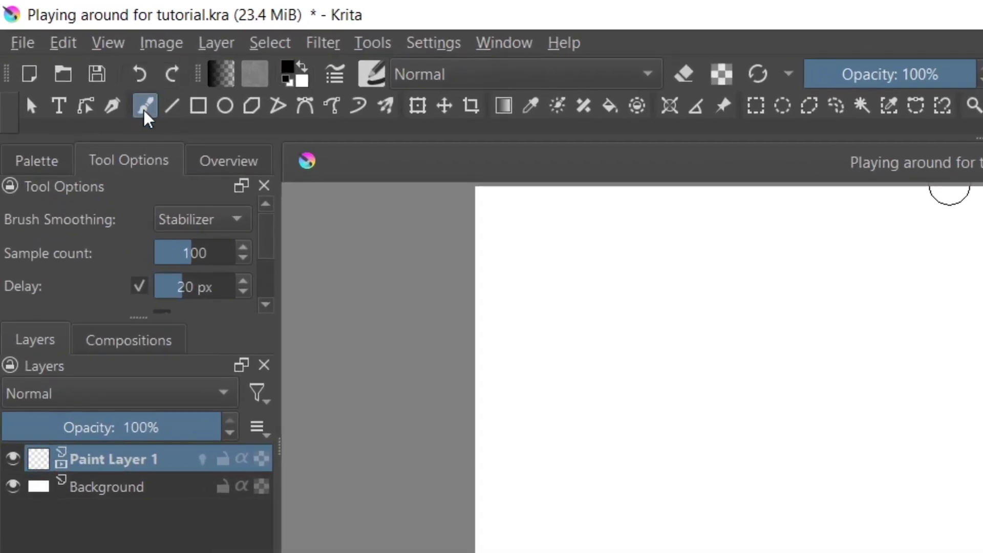
- Draw a freehand S-curve and a rectangle outline in the upper right
{"action": "mouse_move", "coordinate": [776, 279]}
{"action": "left_mouse_down"}
{"action": "mouse_move", "coordinate": [626, 374]}
{"action": "mouse_move", "coordinate": [855, 379]}
{"action": "mouse_move", "coordinate": [695, 509]}
{"action": "left_mouse_up"}
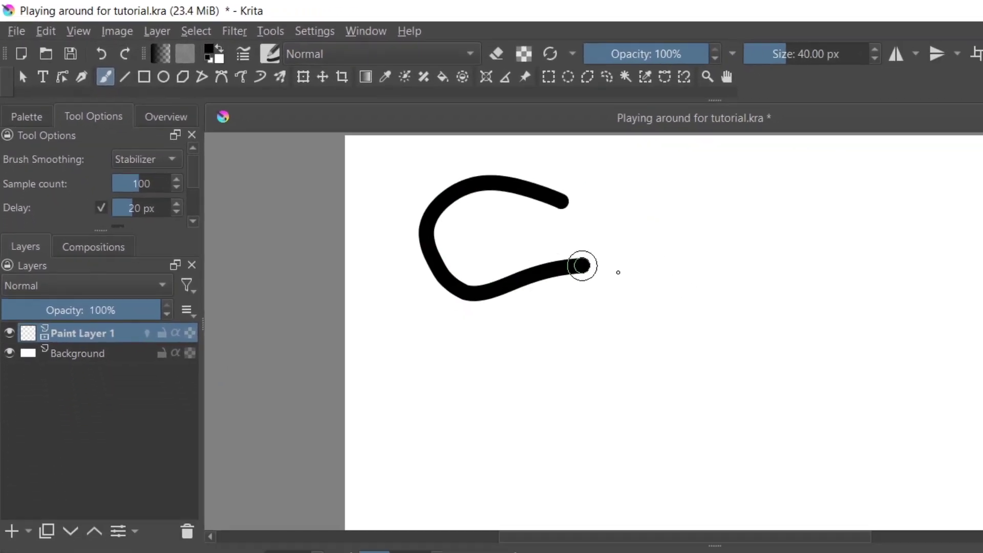
{"action": "mouse_move", "coordinate": [463, 339]}
{"action": "left_mouse_down"}
{"action": "mouse_move", "coordinate": [575, 369]}
{"action": "mouse_move", "coordinate": [690, 429]}
{"action": "left_mouse_up"}
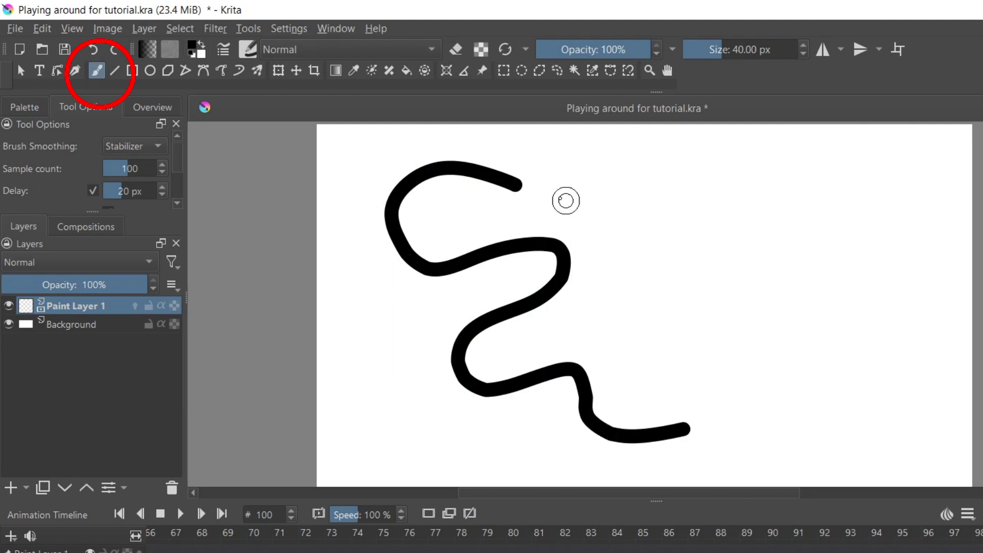
{"action": "left_click", "coordinate": [132, 70]}
{"action": "left_click_drag", "start_coordinate": [629, 148], "coordinate": [913, 237]}
- Add an ellipse outline below the rectangle
{"action": "left_click", "coordinate": [150, 70]}
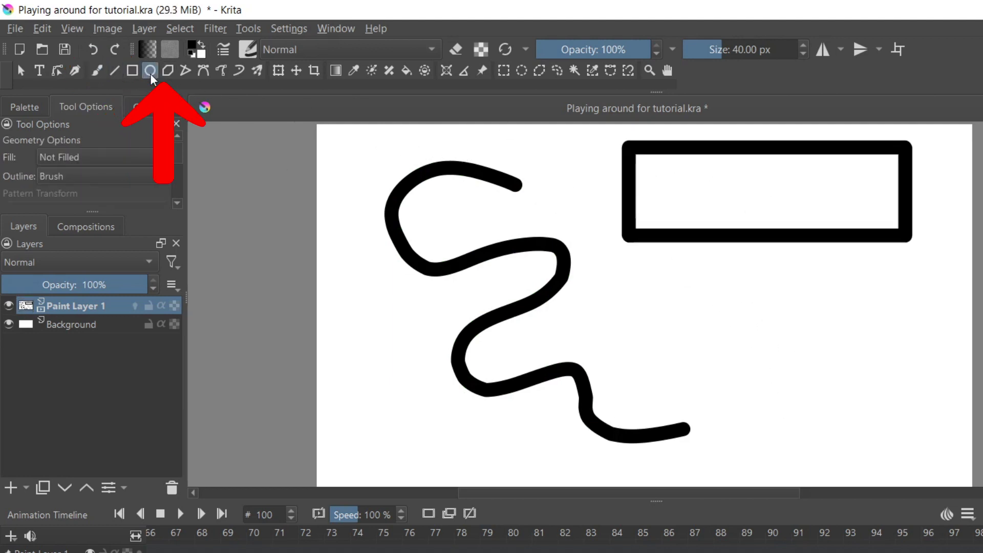
{"action": "left_click_drag", "start_coordinate": [630, 281], "coordinate": [928, 410]}
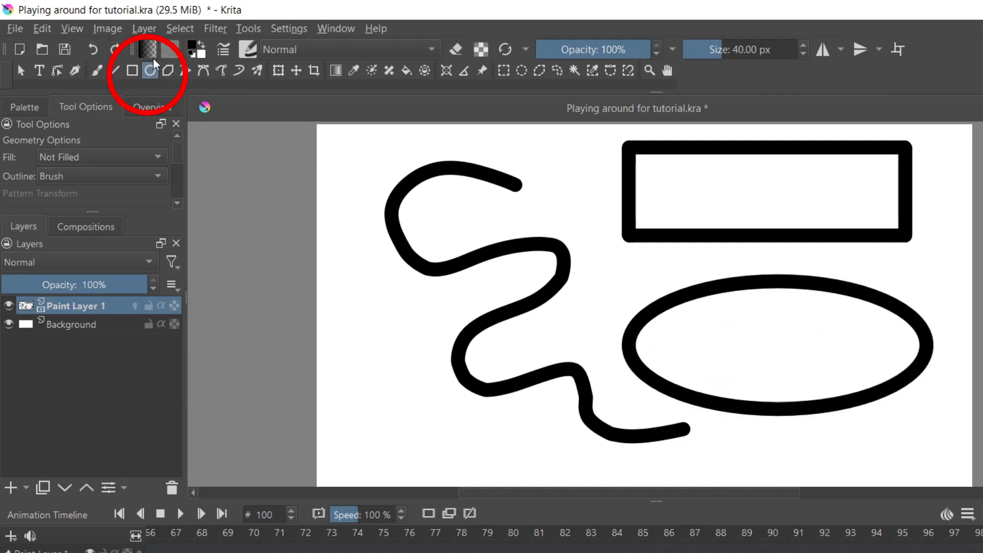
{"action": "key", "text": "ctrl+t"}
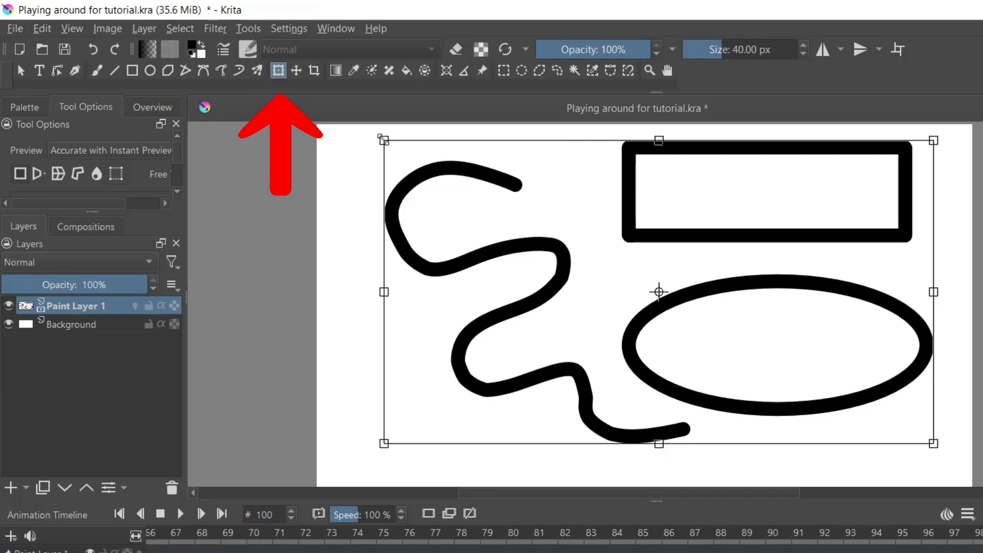
- Shrink and shear the whole layer, then lasso the rectangle and move it up-left
{"action": "mouse_move", "coordinate": [382, 139]}
{"action": "left_mouse_down"}
{"action": "mouse_move", "coordinate": [435, 187]}
{"action": "mouse_move", "coordinate": [415, 191]}
{"action": "mouse_move", "coordinate": [409, 232]}
{"action": "mouse_move", "coordinate": [421, 175]}
{"action": "mouse_move", "coordinate": [573, 188]}
{"action": "left_mouse_up"}
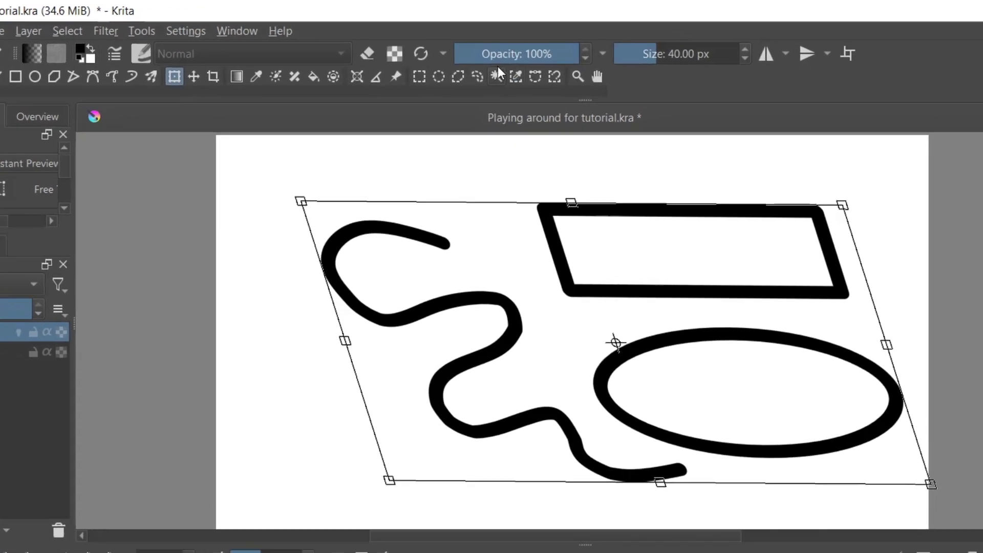
{"action": "left_click", "coordinate": [558, 70]}
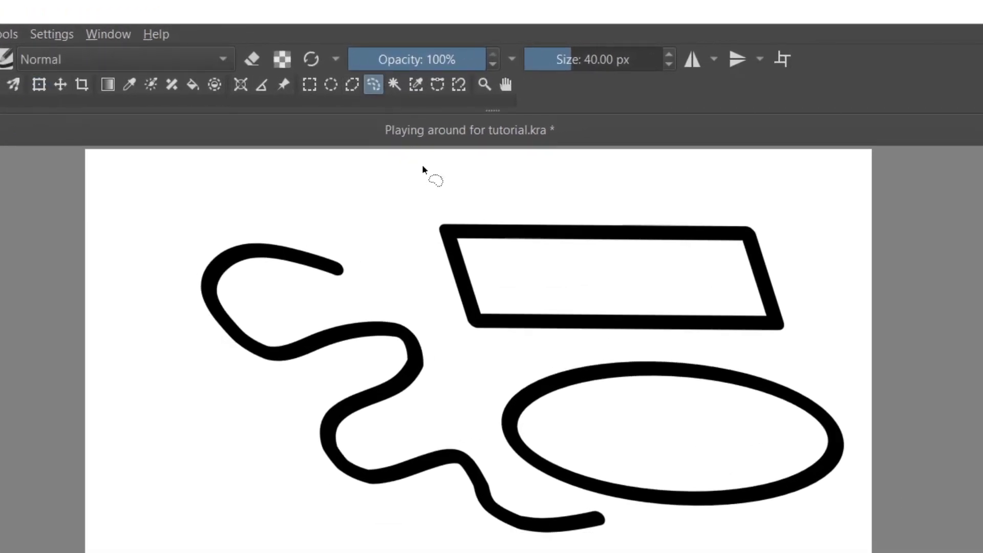
{"action": "mouse_move", "coordinate": [449, 184]}
{"action": "left_mouse_down"}
{"action": "mouse_move", "coordinate": [437, 280]}
{"action": "mouse_move", "coordinate": [479, 336]}
{"action": "mouse_move", "coordinate": [794, 356]}
{"action": "mouse_move", "coordinate": [828, 254]}
{"action": "mouse_move", "coordinate": [479, 207]}
{"action": "left_mouse_up"}
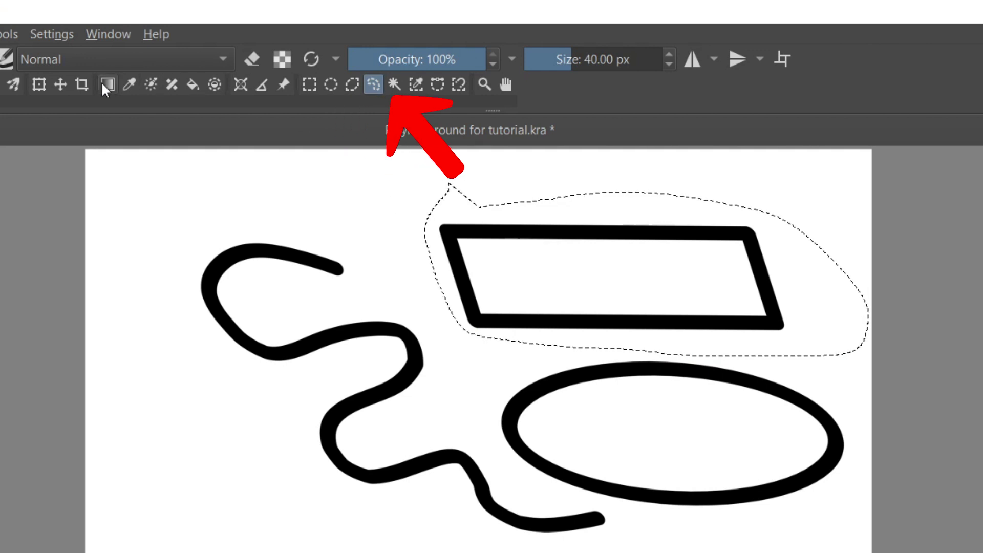
{"action": "left_click", "coordinate": [39, 84]}
{"action": "mouse_move", "coordinate": [618, 253]}
{"action": "left_mouse_down"}
{"action": "mouse_move", "coordinate": [544, 231]}
{"action": "mouse_move", "coordinate": [582, 224]}
{"action": "mouse_move", "coordinate": [592, 238]}
{"action": "mouse_move", "coordinate": [625, 219]}
{"action": "left_mouse_up"}
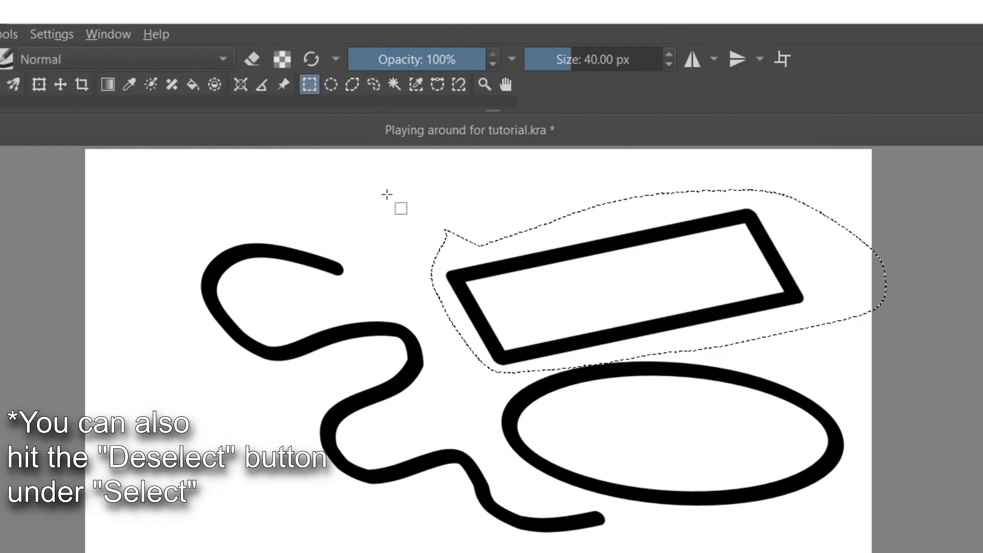
- Draw a rectangular selection above the curve, then clear it with Deselect
{"action": "left_click", "coordinate": [387, 195]}
{"action": "left_click_drag", "start_coordinate": [349, 210], "coordinate": [562, 285]}
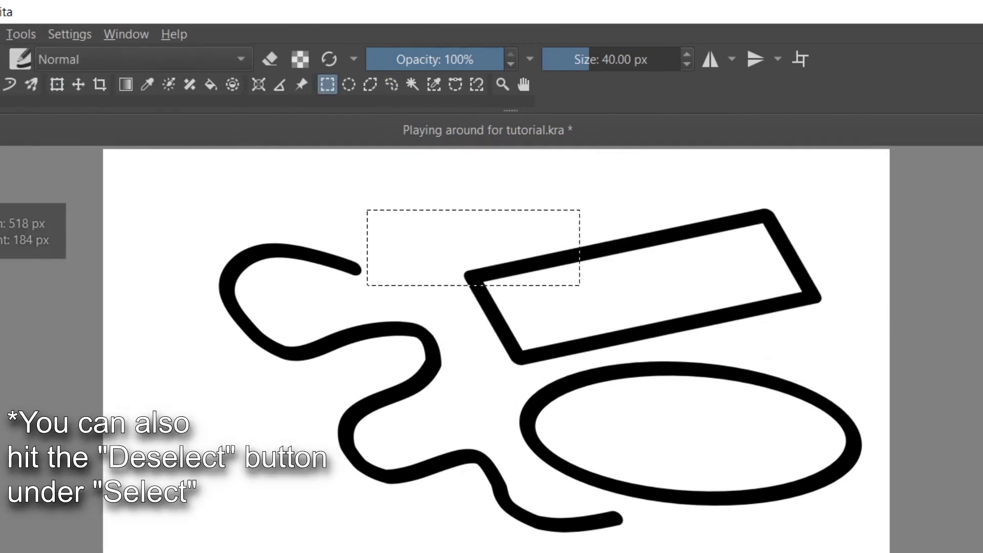
{"action": "left_click", "coordinate": [118, 34]}
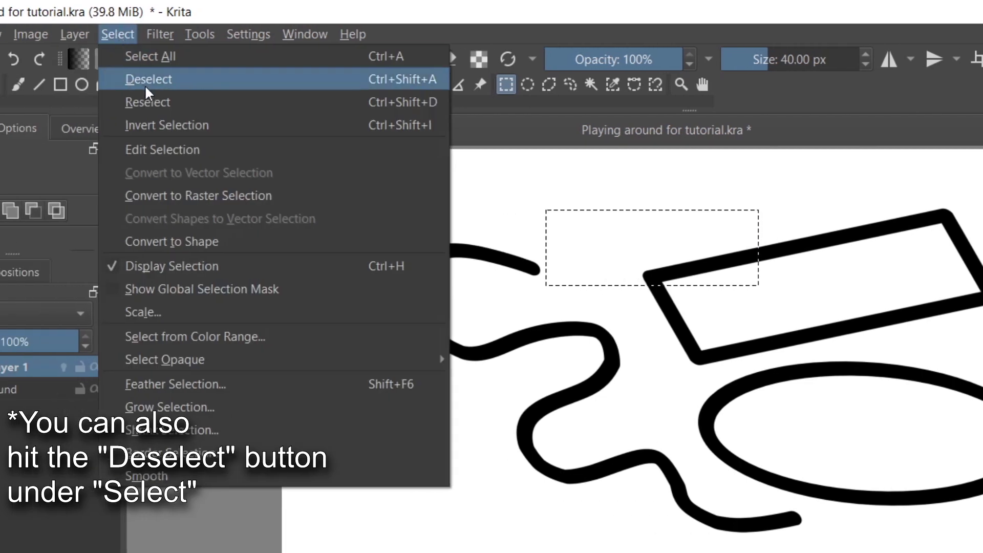
{"action": "left_click", "coordinate": [145, 86]}
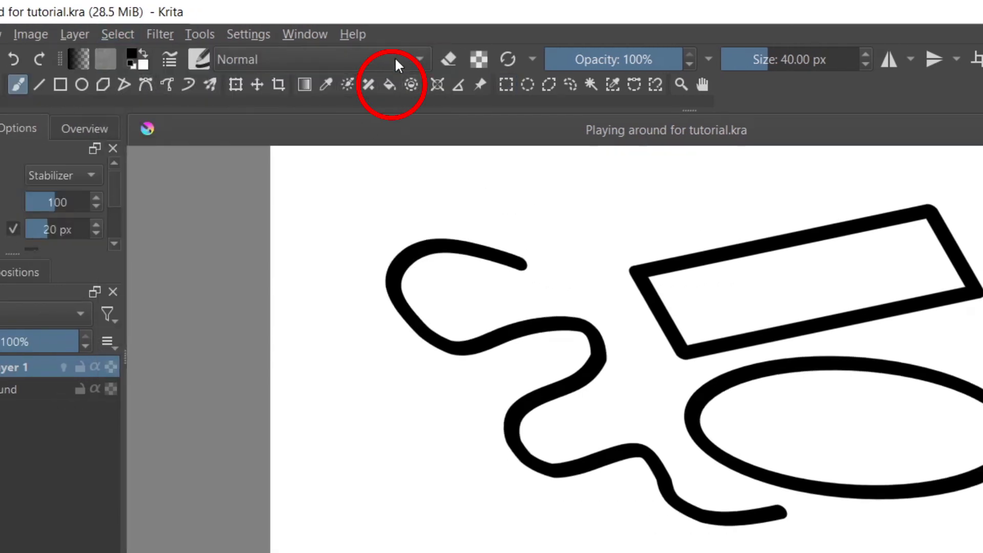
- Pick the Fill tool and add a new paint layer beneath Paint Layer 1
{"action": "left_click", "coordinate": [387, 86]}
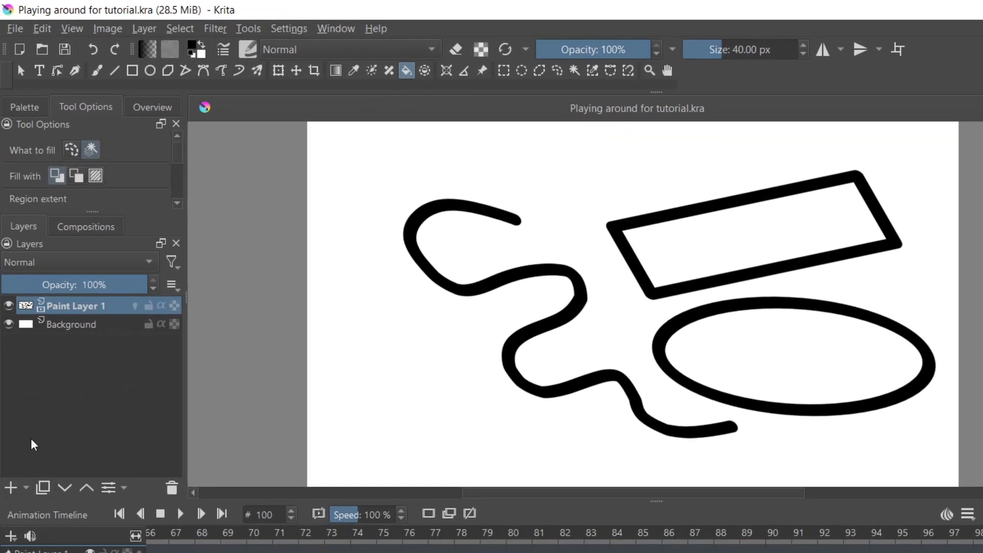
{"action": "left_click", "coordinate": [12, 489]}
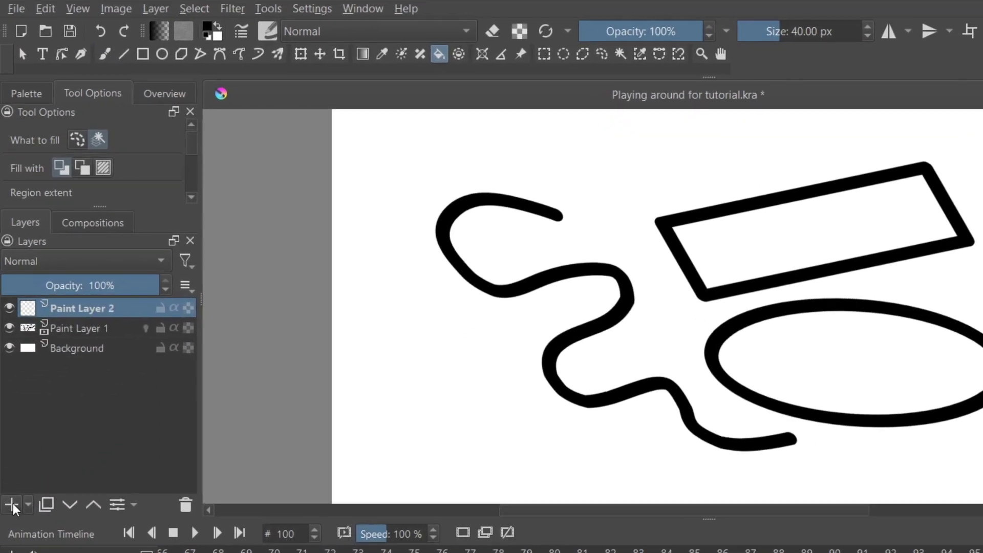
{"action": "key", "text": "ctrl+Page_Down"}
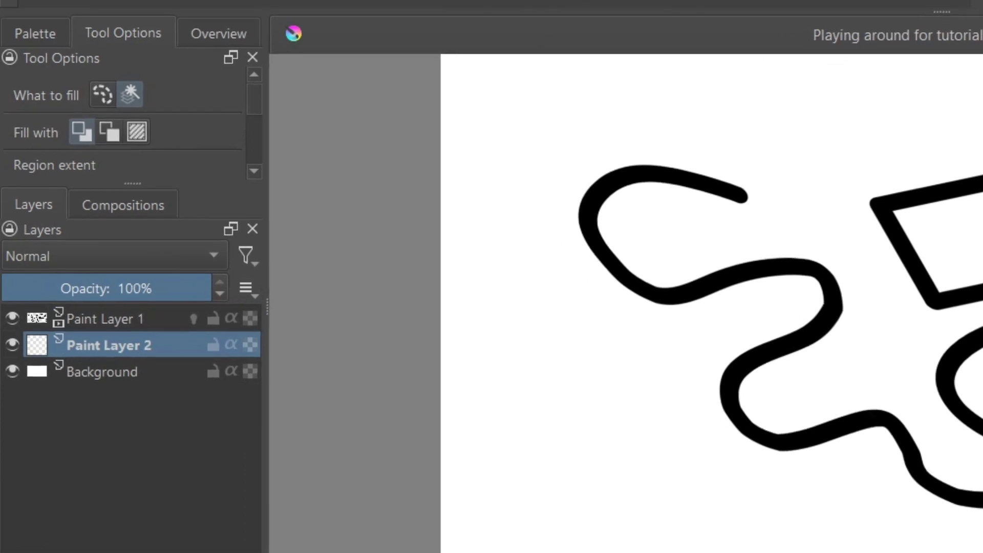
- Fill the rectangle and another enclosed outline with red
{"action": "scroll", "coordinate": [154, 129], "scroll_direction": "down", "scroll_amount": 4}
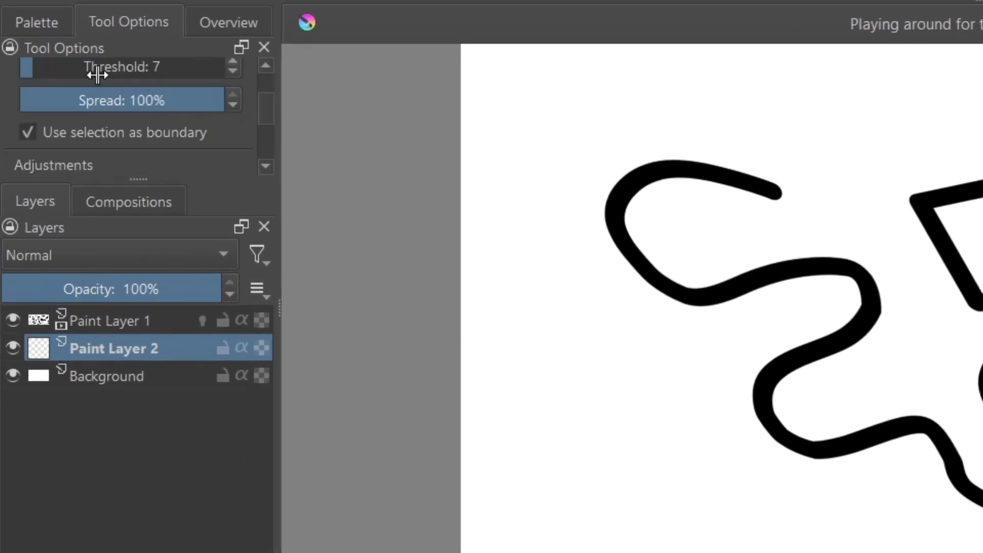
{"action": "scroll", "coordinate": [162, 145], "scroll_direction": "down", "scroll_amount": 3}
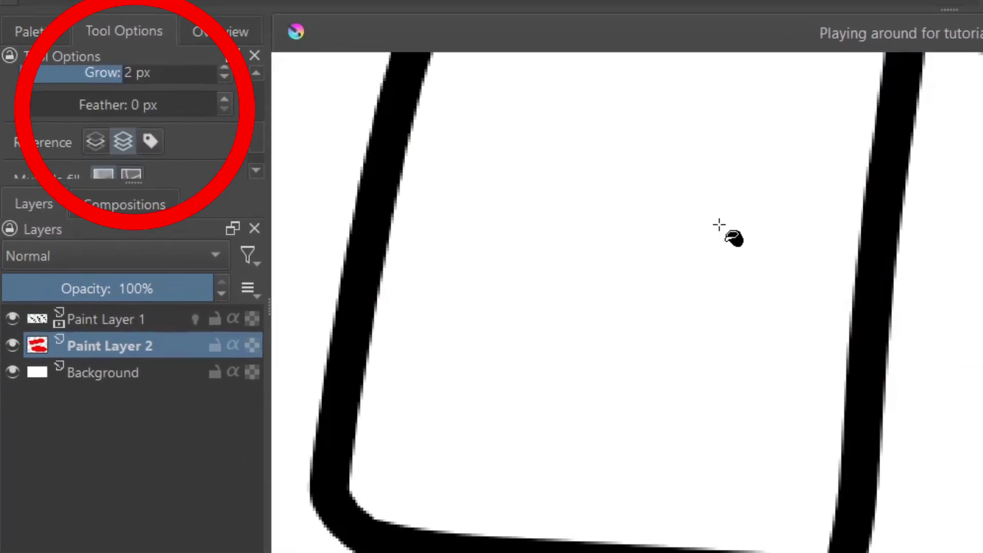
{"action": "left_click", "coordinate": [702, 250]}
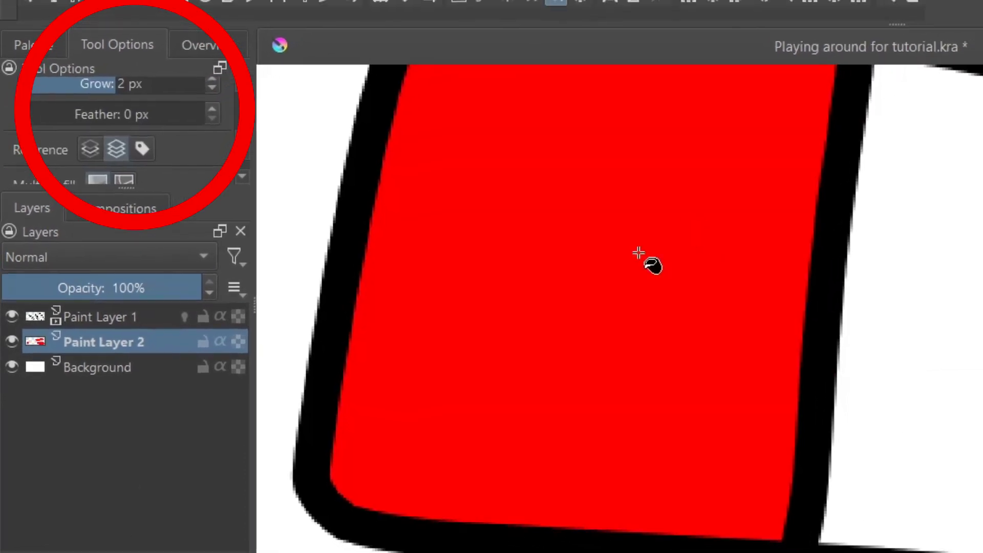
{"action": "scroll", "coordinate": [202, 85], "scroll_direction": "down", "scroll_amount": 2}
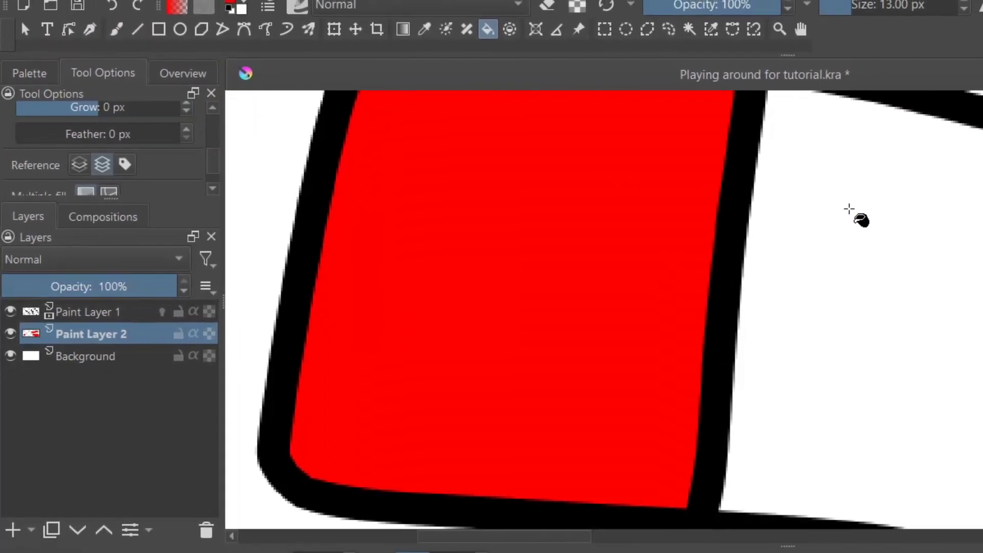
{"action": "left_click", "coordinate": [849, 209]}
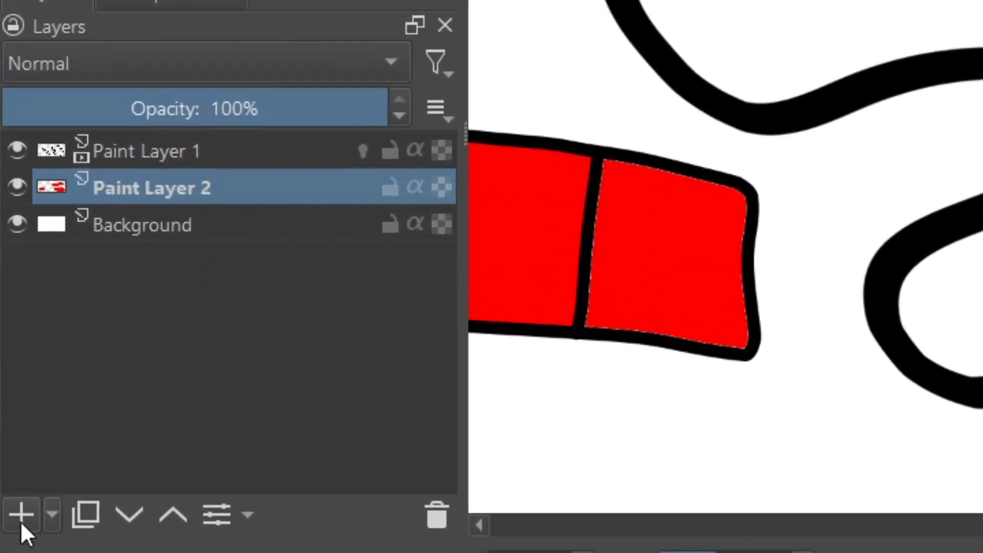
- Add Paint Layer 3 and make two copies of Paint Layer 2
{"action": "left_click", "coordinate": [20, 515]}
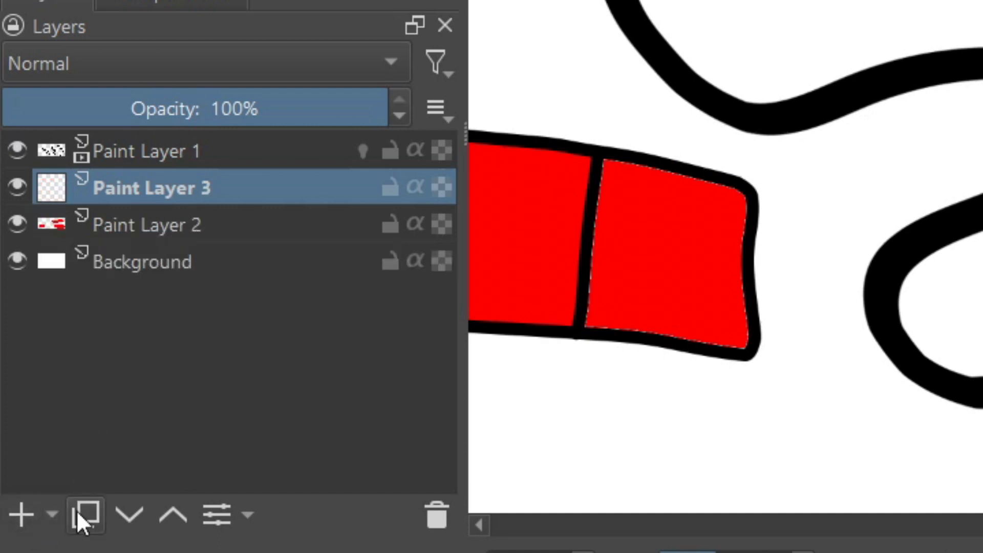
{"action": "left_click", "coordinate": [115, 233]}
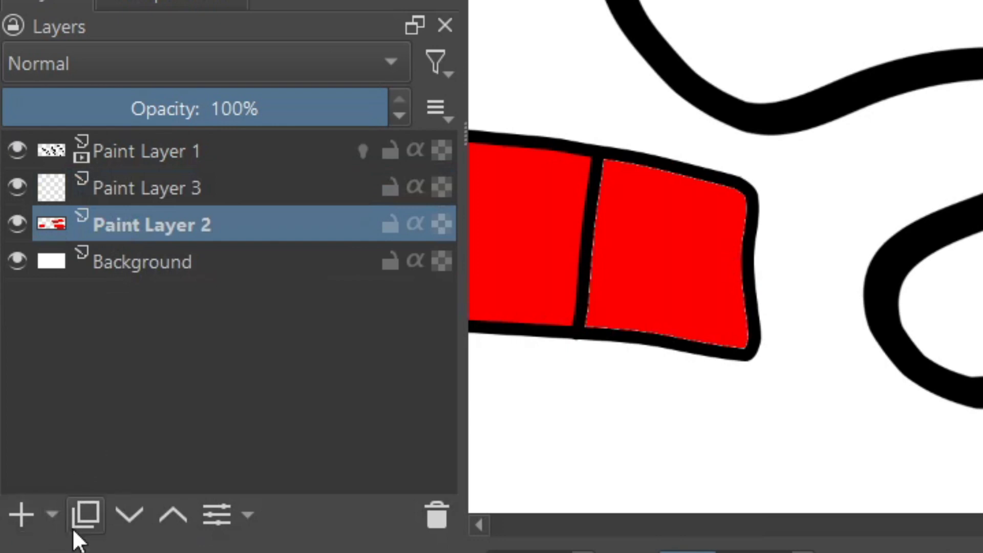
{"action": "left_click", "coordinate": [95, 509]}
{"action": "right_click", "coordinate": [146, 259]}
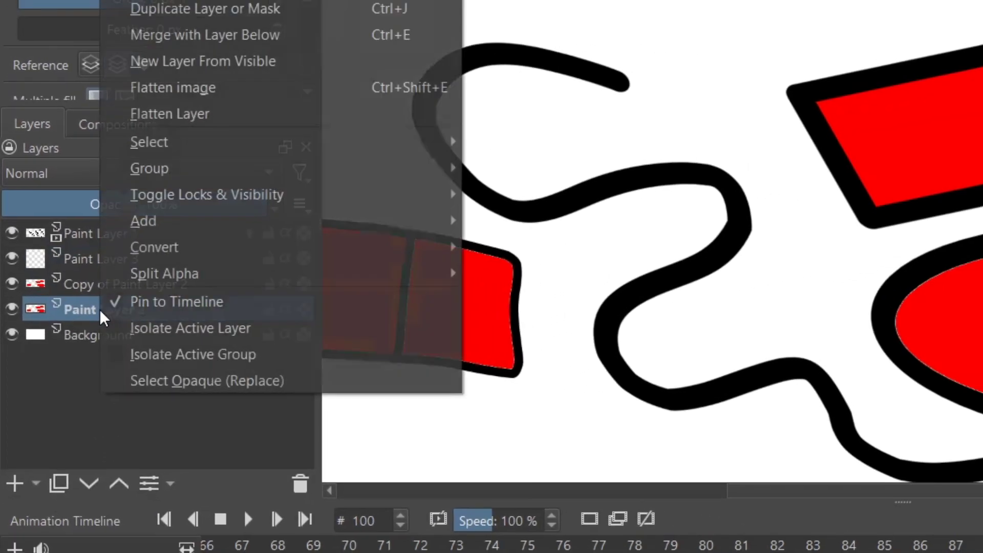
{"action": "left_click", "coordinate": [154, 45]}
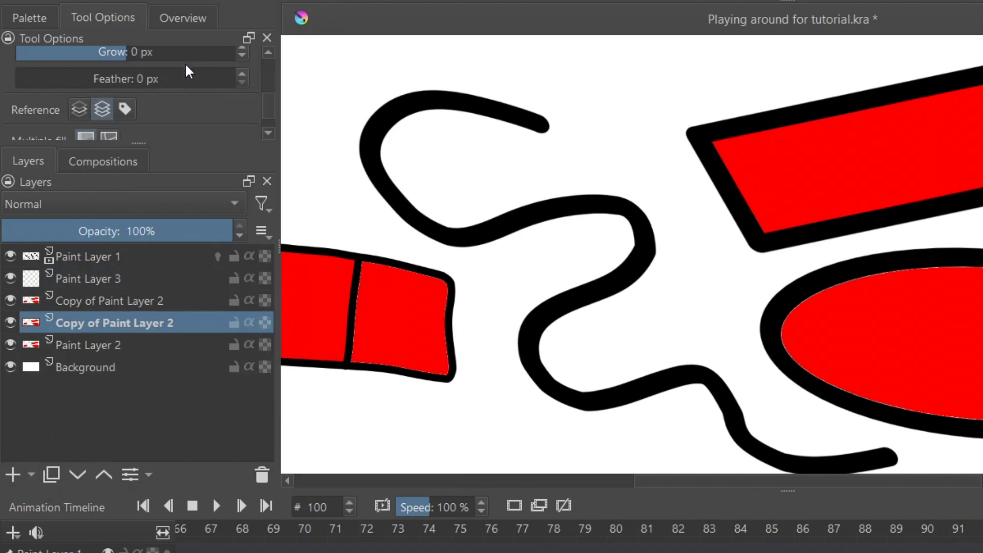
- Move the lower Copy of Paint Layer 2 above Paint Layer 3, then back below it
{"action": "left_click", "coordinate": [93, 344]}
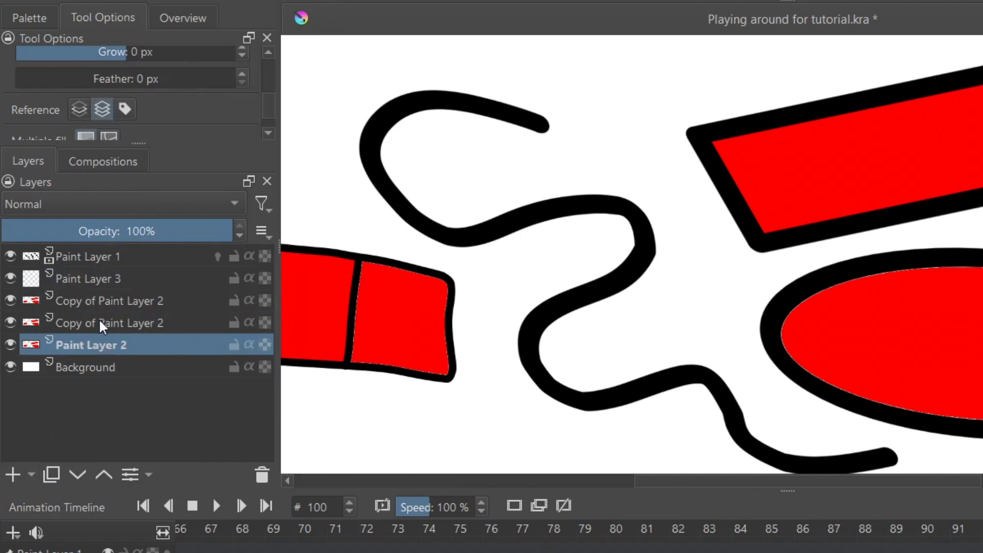
{"action": "left_click", "coordinate": [101, 327]}
{"action": "left_click", "coordinate": [103, 475]}
{"action": "left_click", "coordinate": [106, 479]}
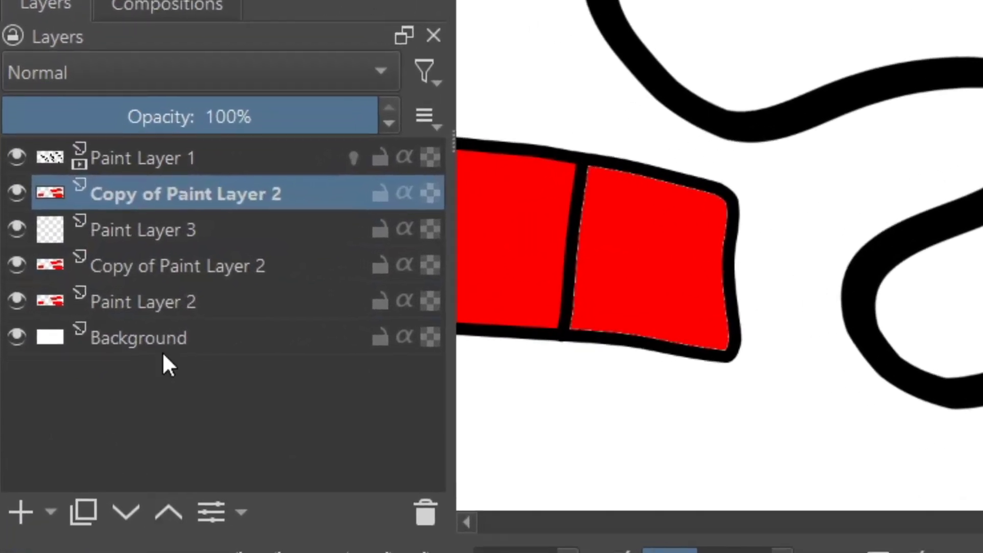
{"action": "left_click_drag", "start_coordinate": [109, 276], "coordinate": [108, 312]}
- Drag Paint Layer 1 below Paint Layer 3 and delete the upper Copy of Paint Layer 2
{"action": "left_click_drag", "start_coordinate": [174, 241], "coordinate": [174, 241]}
{"action": "left_click_drag", "start_coordinate": [183, 150], "coordinate": [183, 196]}
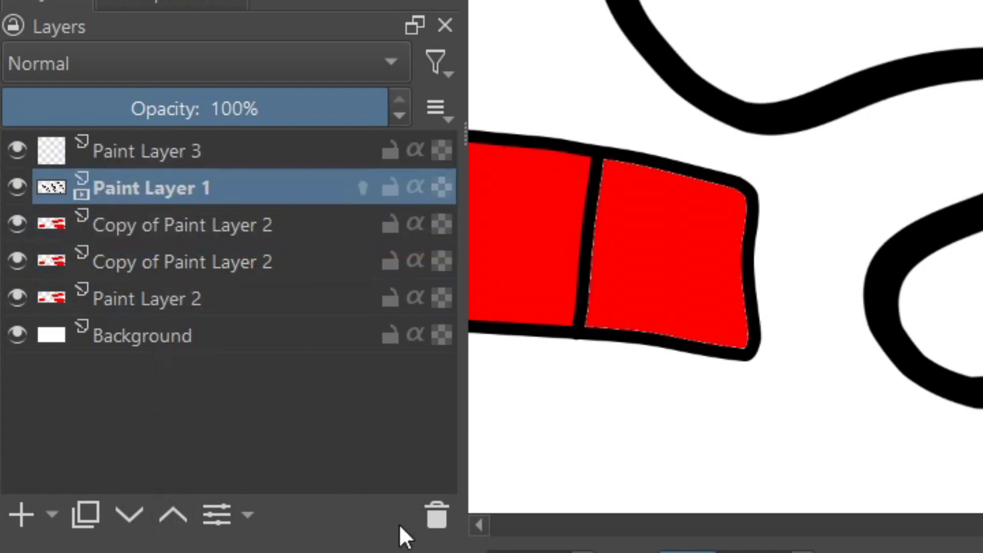
{"action": "left_click", "coordinate": [293, 219]}
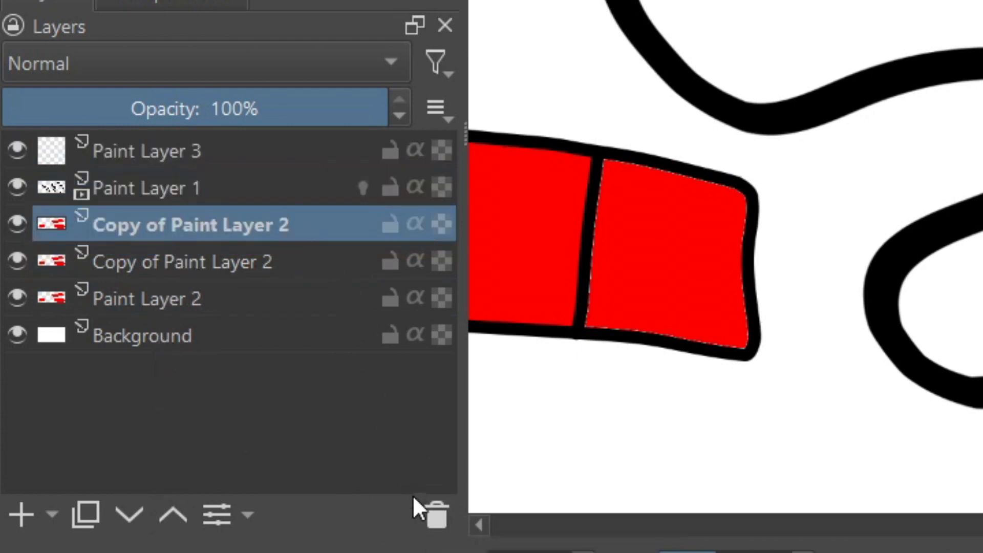
{"action": "left_click", "coordinate": [427, 512]}
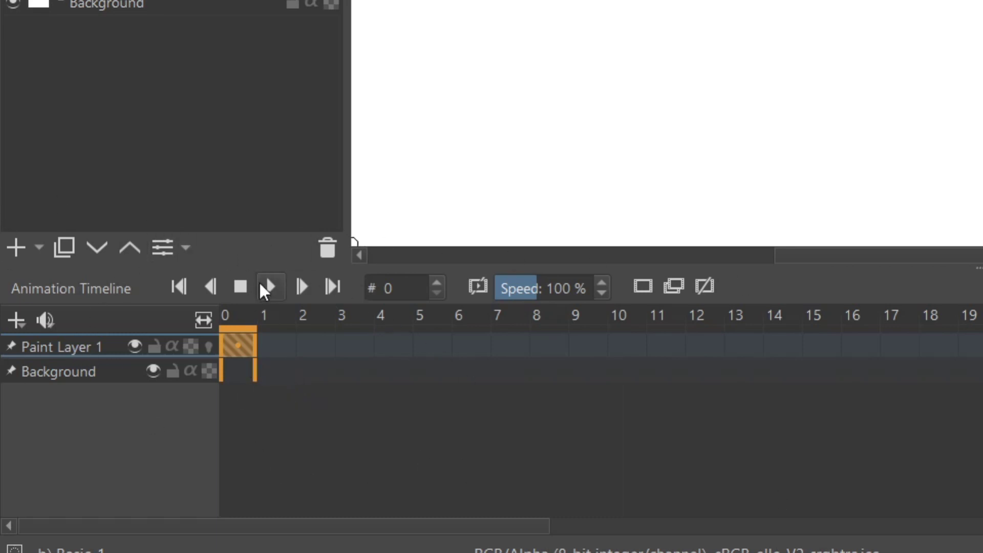
- Play and stop the animation twice, then step forward three frames and back two
{"action": "left_click", "coordinate": [264, 286]}
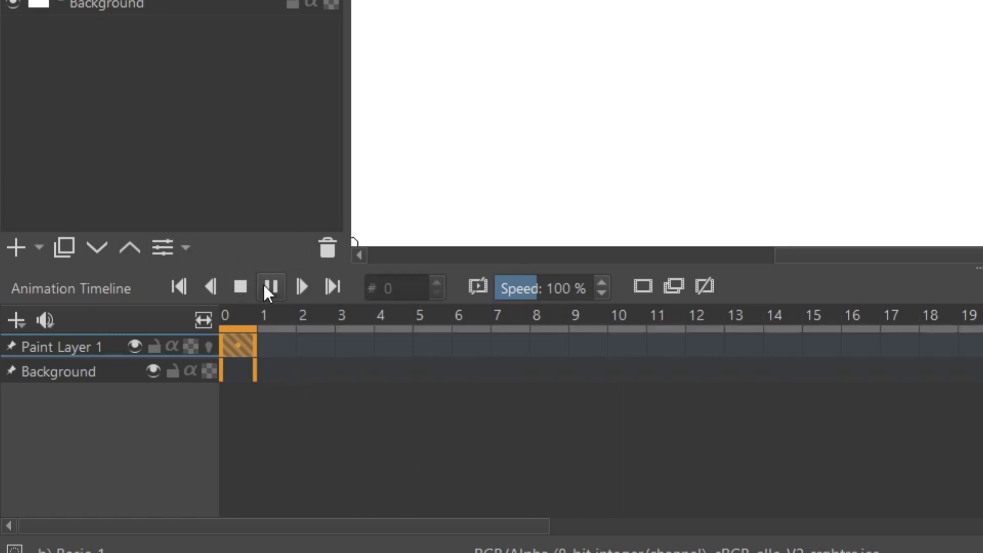
{"action": "left_click", "coordinate": [251, 287]}
{"action": "left_click", "coordinate": [272, 288]}
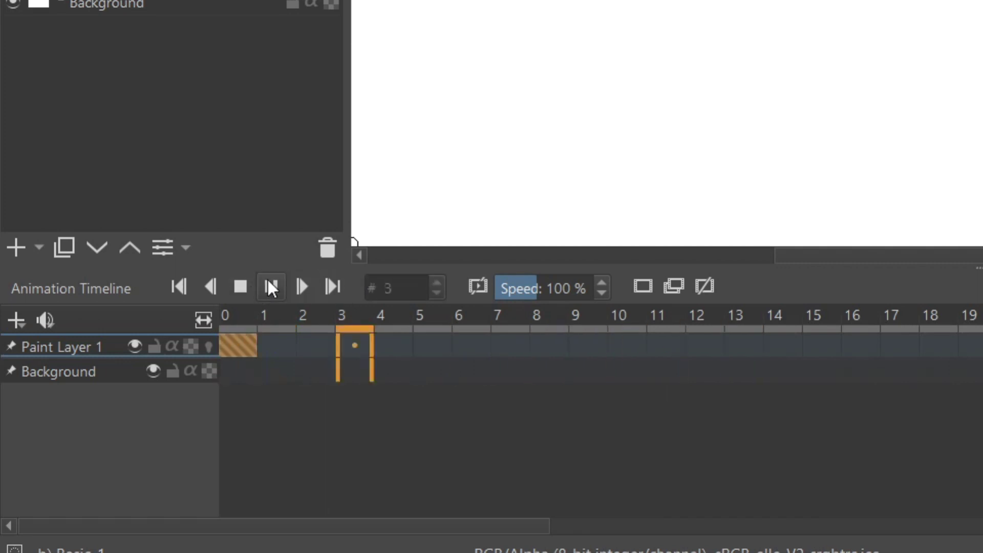
{"action": "left_click", "coordinate": [247, 284]}
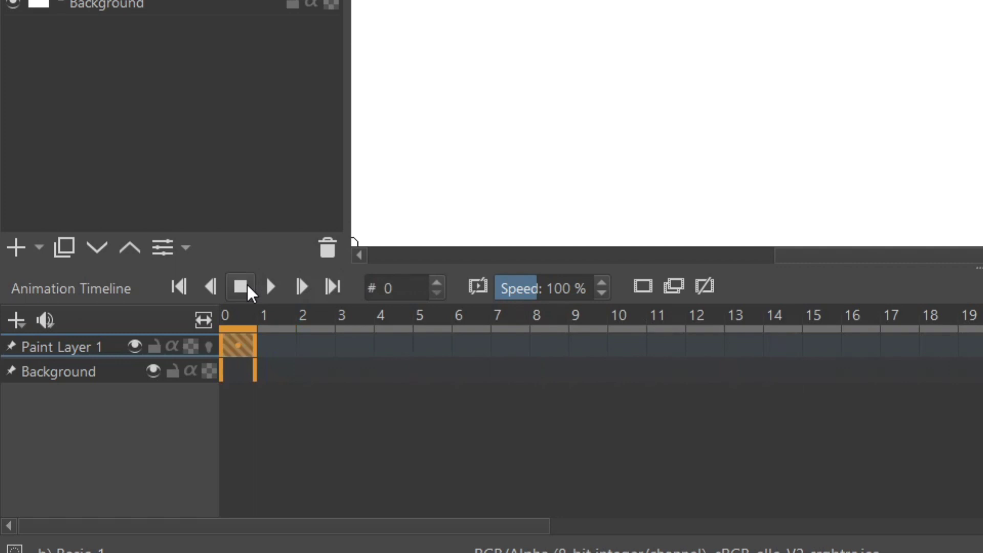
{"action": "left_click", "coordinate": [300, 286]}
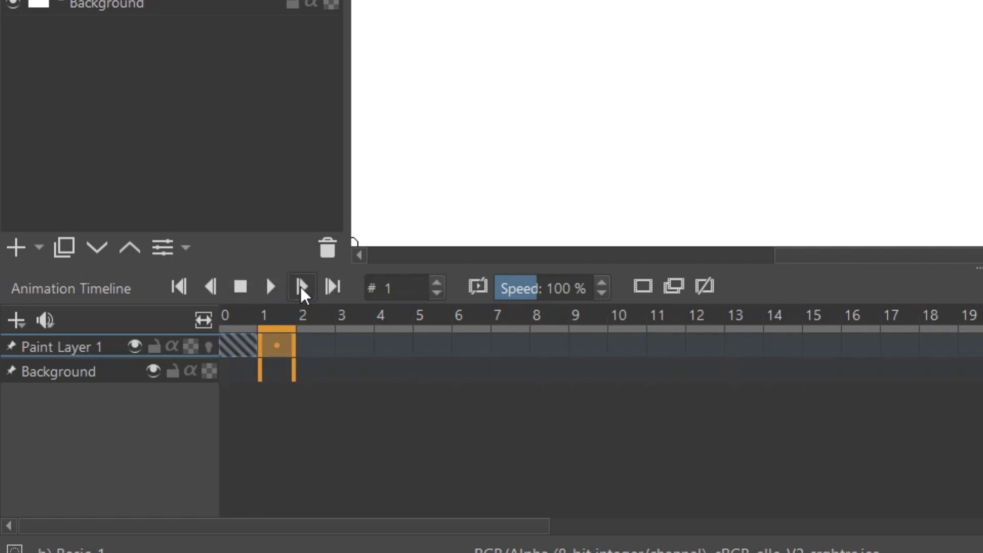
{"action": "left_click", "coordinate": [300, 286]}
{"action": "left_click", "coordinate": [300, 287]}
{"action": "left_click", "coordinate": [210, 288]}
{"action": "left_click", "coordinate": [210, 287]}
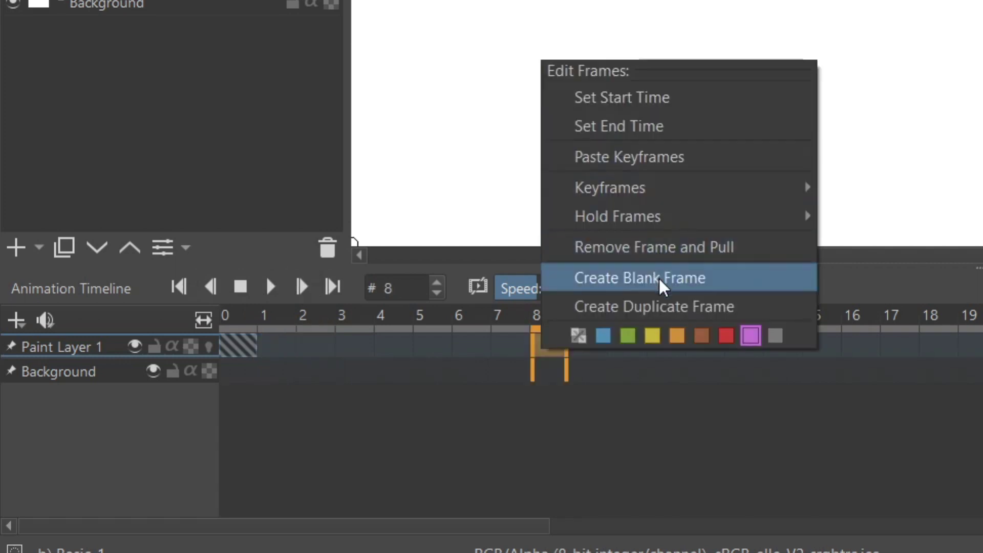
- Create a blank keyframe at frame 8, jump between first and last frames, and select frames 7–13
{"action": "left_click", "coordinate": [662, 279]}
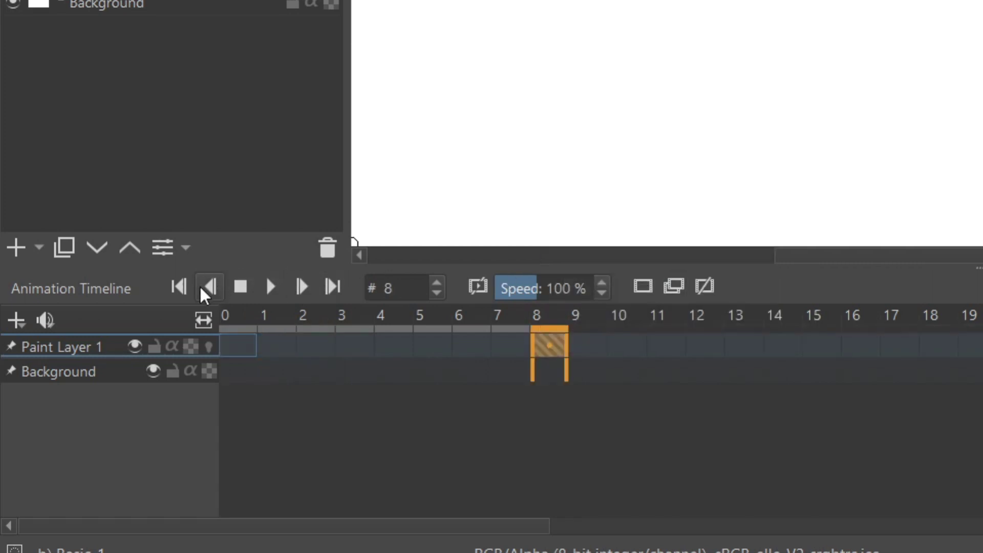
{"action": "left_click", "coordinate": [180, 287]}
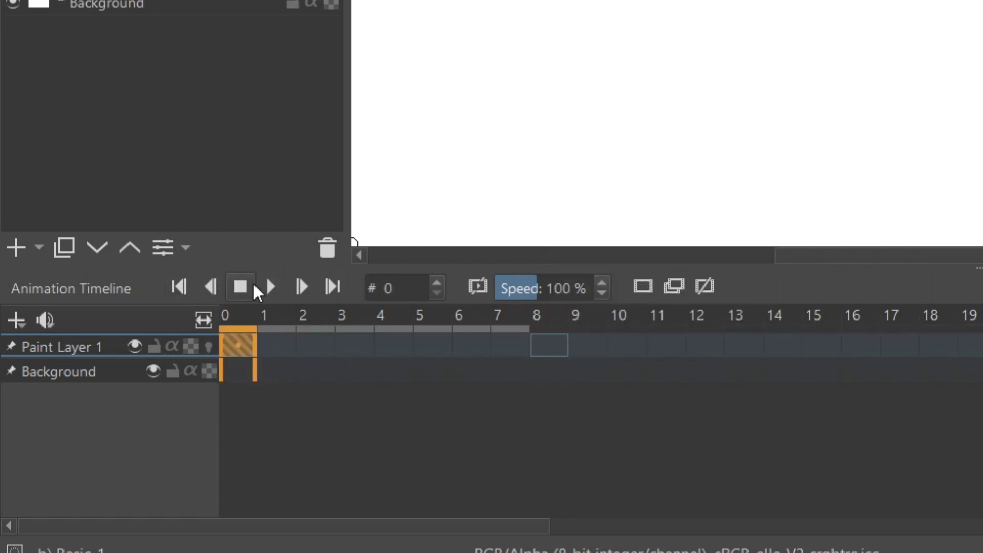
{"action": "left_click", "coordinate": [333, 286]}
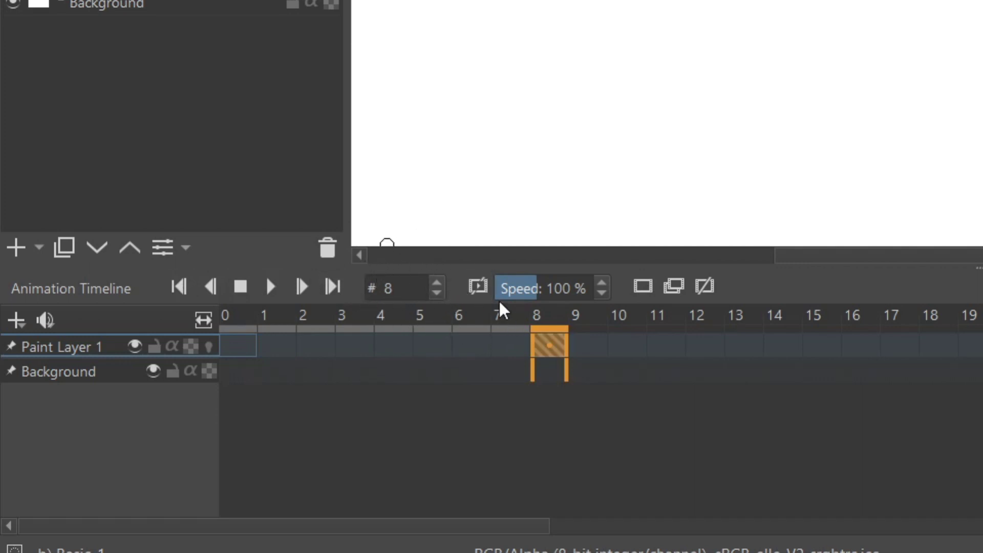
{"action": "left_click", "coordinate": [417, 336]}
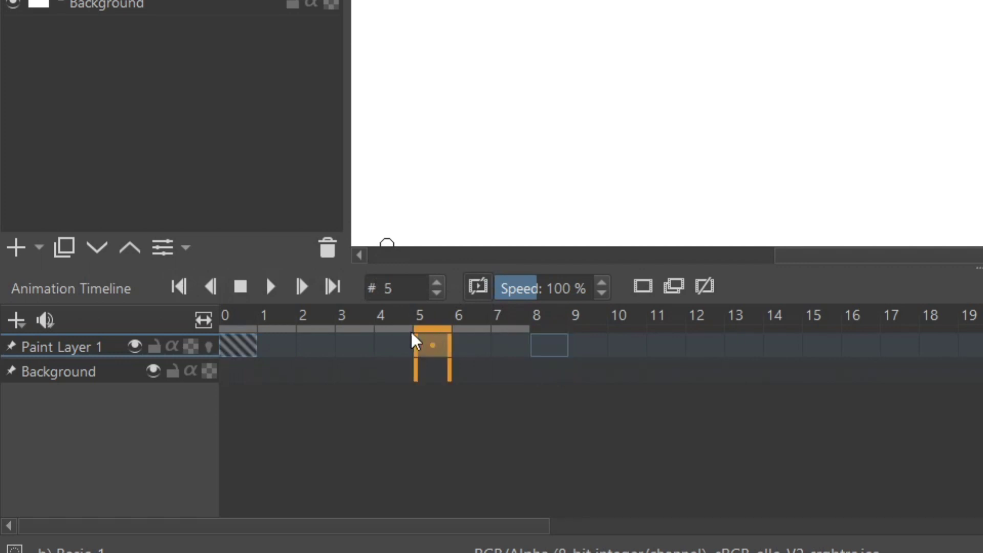
{"action": "left_click_drag", "start_coordinate": [512, 342], "coordinate": [743, 347]}
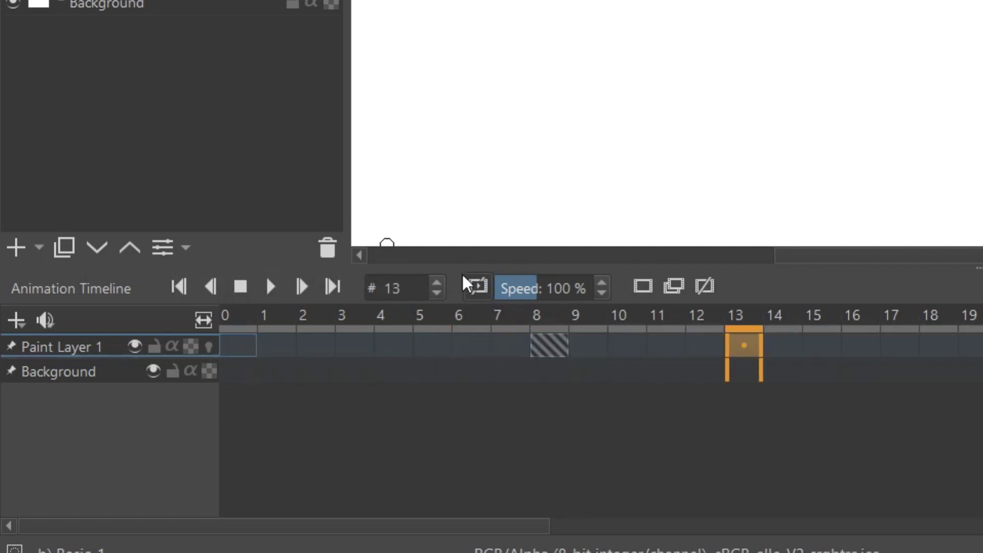
- Move the first keyframe to frame 8, then play back at 46% speed
{"action": "left_click", "coordinate": [235, 345]}
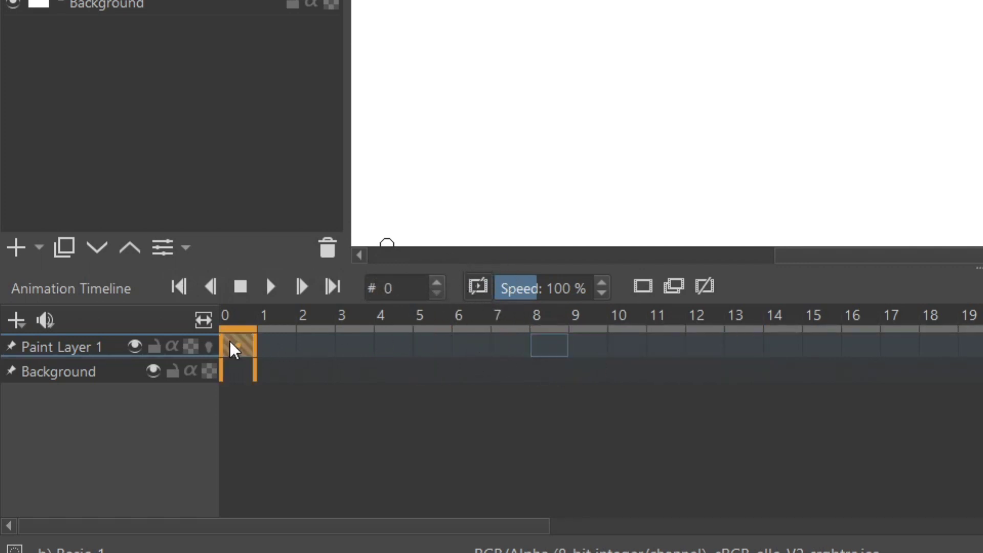
{"action": "left_click_drag", "start_coordinate": [420, 265], "coordinate": [549, 344]}
{"action": "left_click", "coordinate": [228, 351]}
{"action": "left_click_drag", "start_coordinate": [526, 284], "coordinate": [499, 286]}
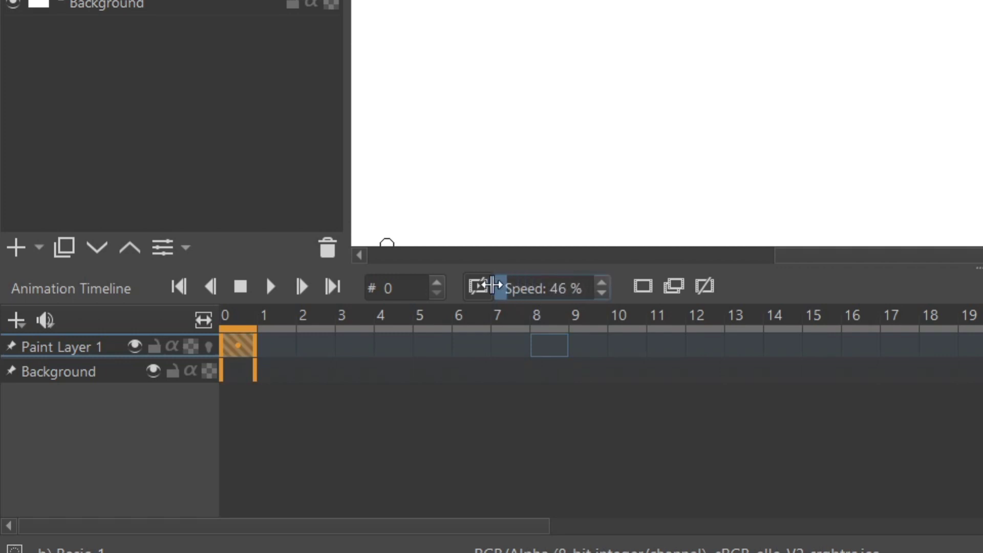
{"action": "left_click", "coordinate": [270, 288]}
- Pause playback and draw large red freehand loops, including one on frame 15
{"action": "left_click", "coordinate": [271, 288]}
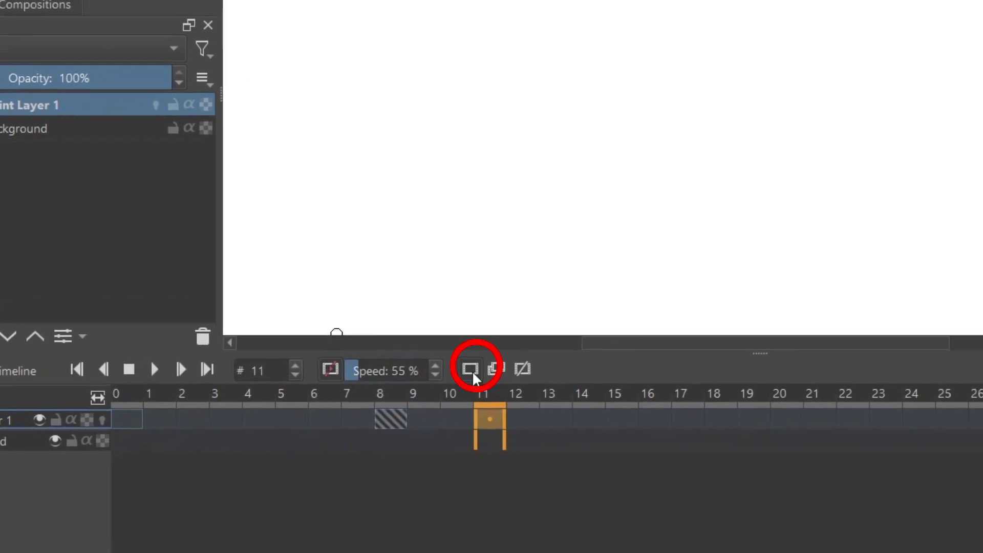
{"action": "mouse_move", "coordinate": [738, 65]}
{"action": "left_mouse_down"}
{"action": "mouse_move", "coordinate": [586, 213]}
{"action": "mouse_move", "coordinate": [551, 193]}
{"action": "mouse_move", "coordinate": [449, 206]}
{"action": "mouse_move", "coordinate": [757, 264]}
{"action": "left_mouse_up"}
{"action": "left_click", "coordinate": [535, 440]}
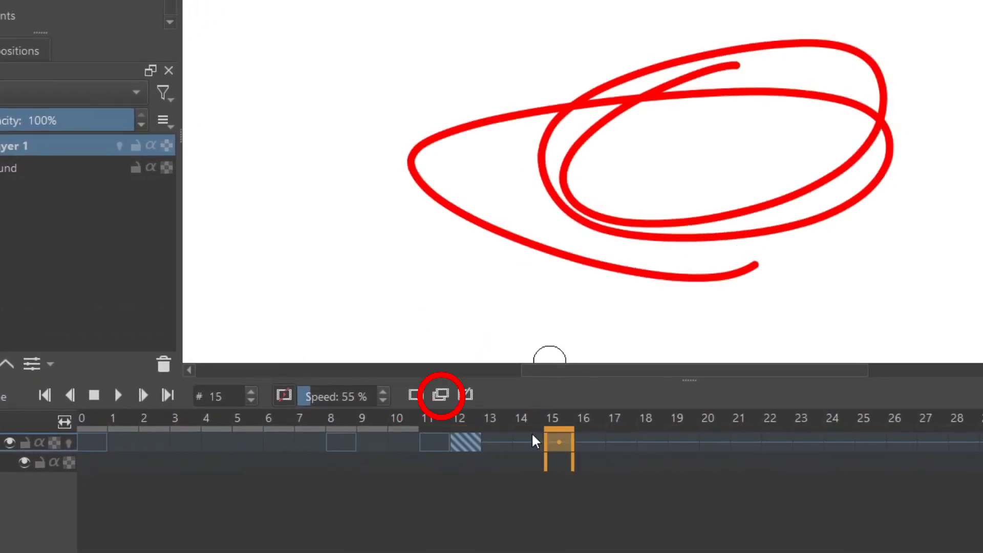
{"action": "left_click_drag", "start_coordinate": [505, 33], "coordinate": [483, 363]}
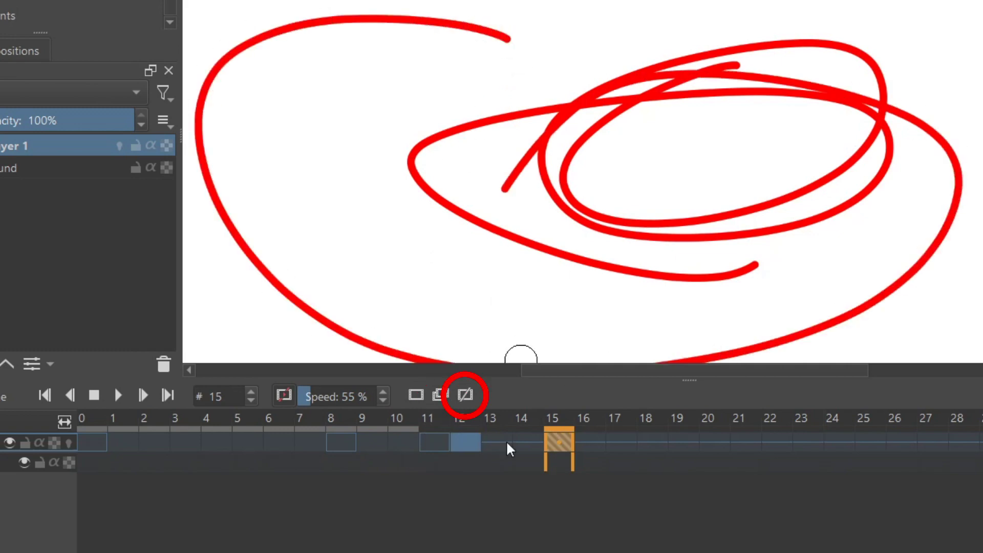
- Flip between frames 12 and 15 to compare, then bring up the onion skin settings
{"action": "left_click", "coordinate": [471, 445]}
{"action": "left_click", "coordinate": [556, 445]}
{"action": "left_click", "coordinate": [469, 444]}
{"action": "left_click", "coordinate": [557, 446]}
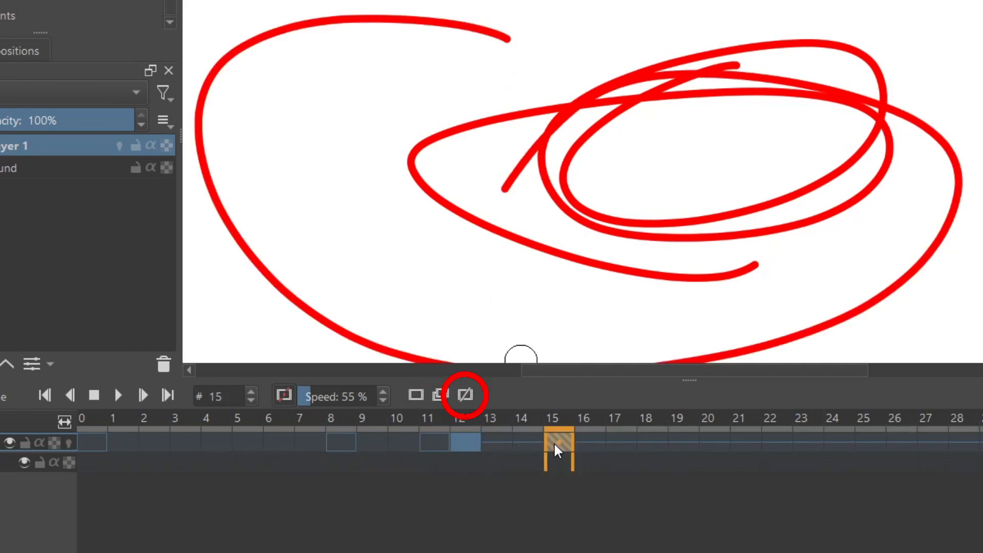
{"action": "left_click", "coordinate": [466, 395]}
{"action": "left_click", "coordinate": [465, 443]}
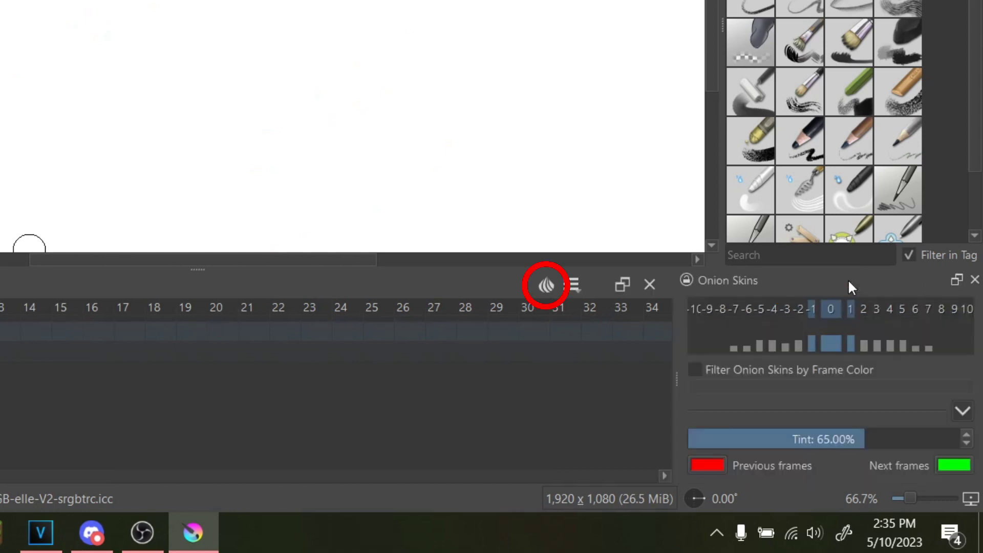
- Set the animation clip to run from frame 0 to 80 at 24 fps
{"action": "left_click", "coordinate": [572, 286]}
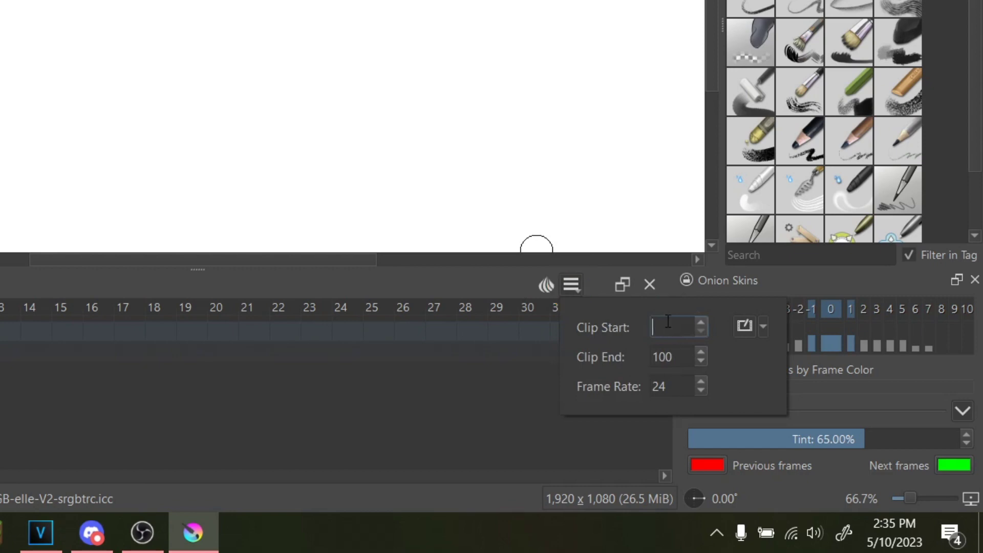
{"action": "double_click", "coordinate": [652, 356]}
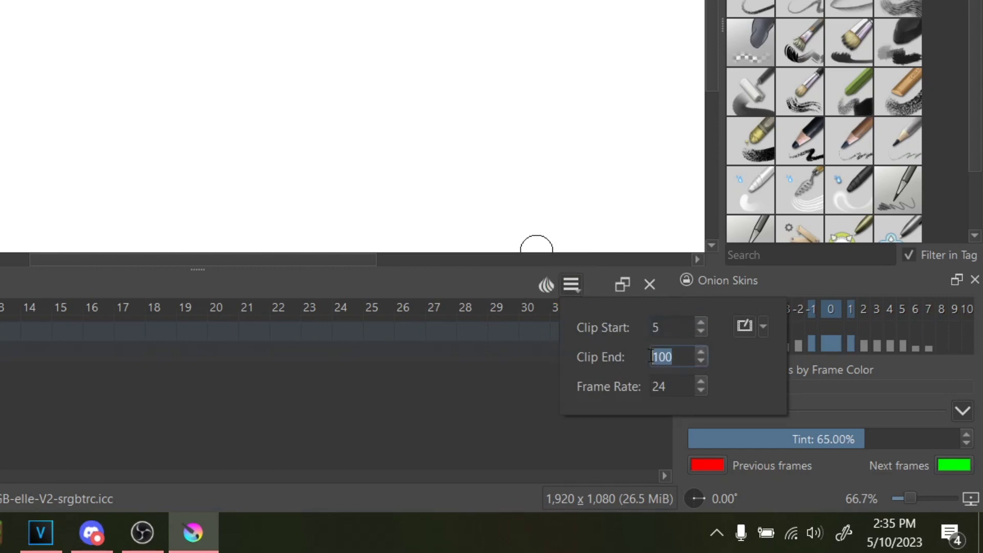
{"action": "type", "text": "80"}
{"action": "double_click", "coordinate": [681, 332]}
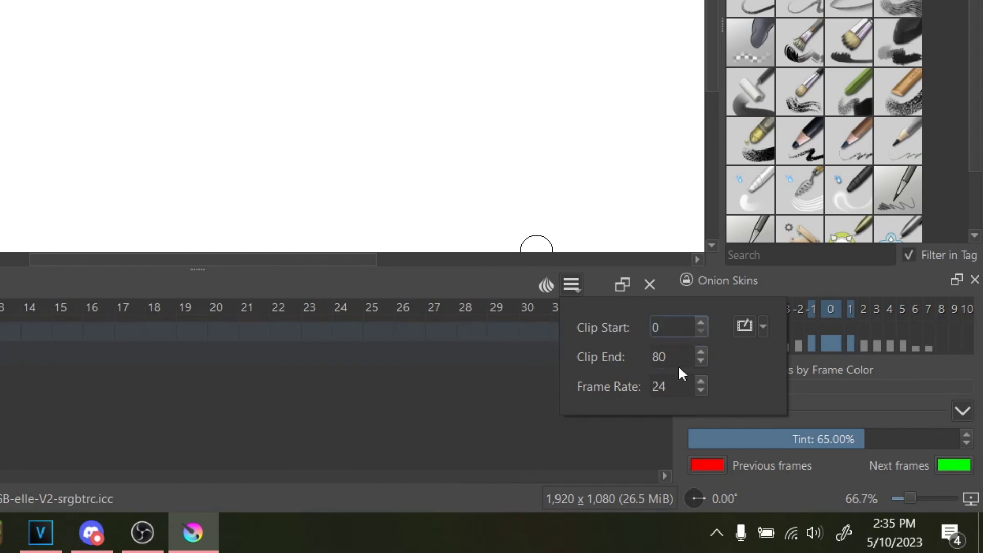
{"action": "left_click", "coordinate": [678, 388]}
{"action": "double_click", "coordinate": [678, 387]}
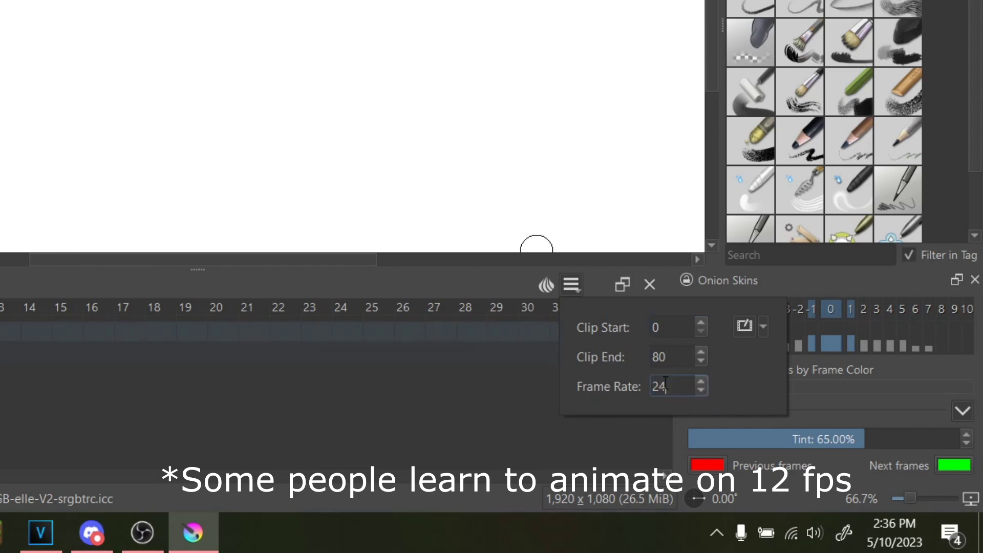
- Bring up the Auto Frame Mode choices in the clip settings
{"action": "left_click", "coordinate": [748, 328]}
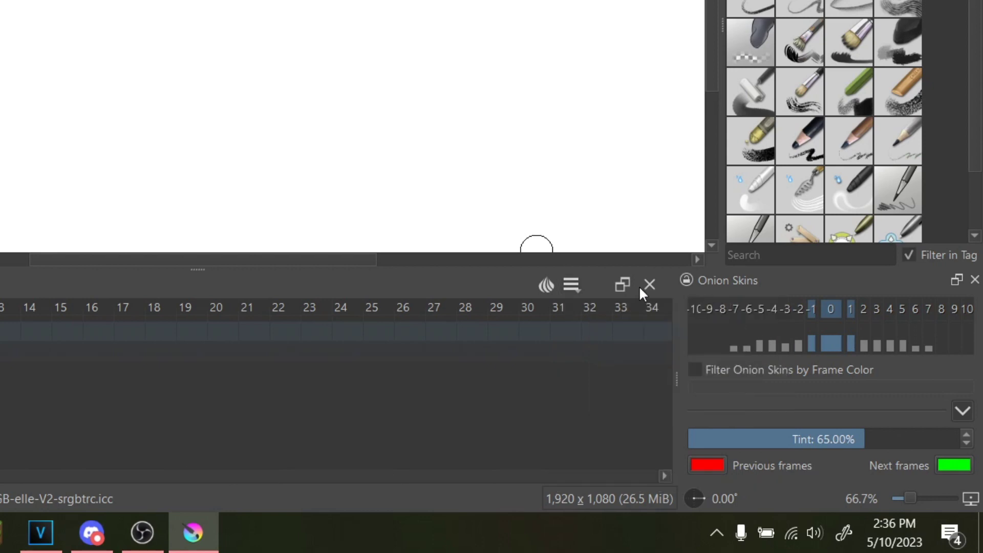
{"action": "left_click", "coordinate": [572, 284]}
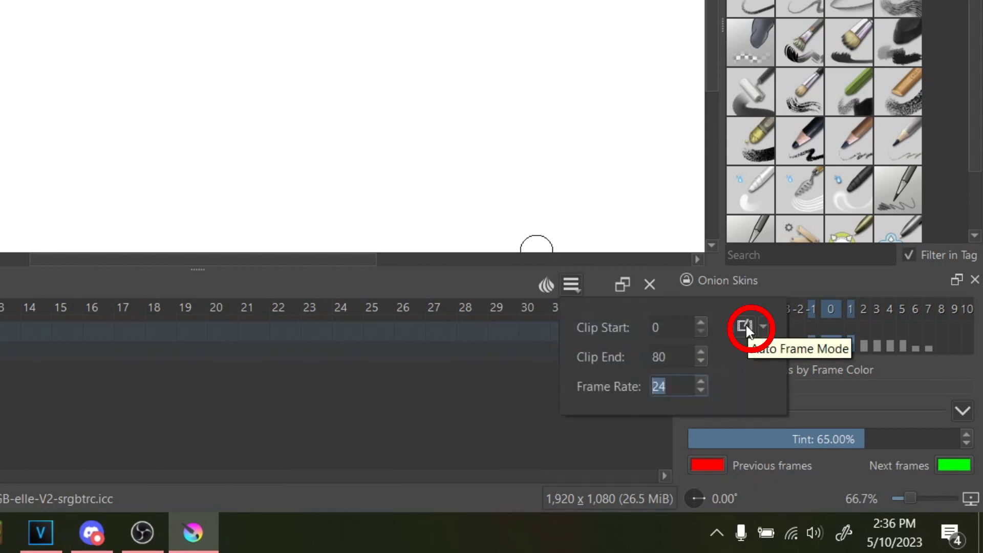
{"action": "left_click", "coordinate": [764, 328]}
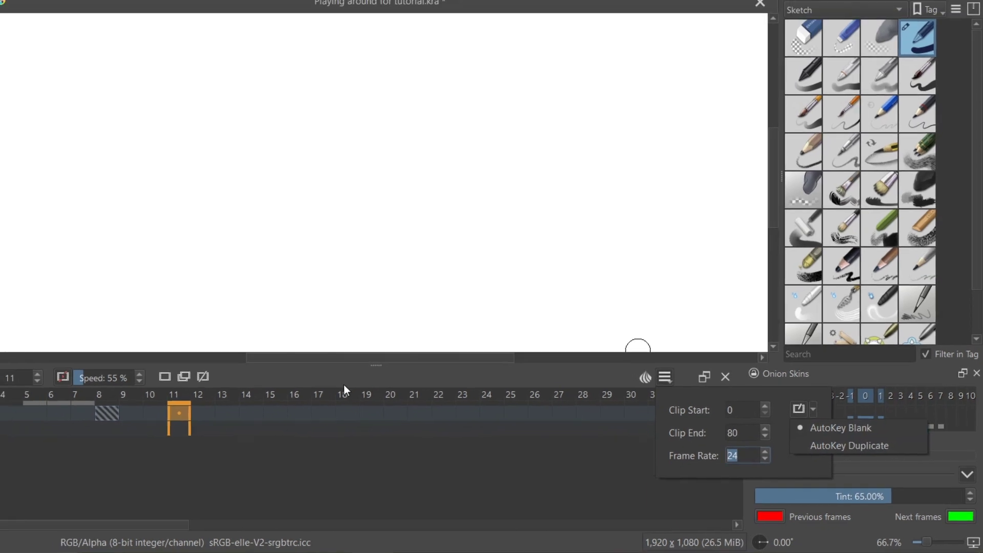
- Draw a red looping ellipse on frame 11 and a red arc on frame 14
{"action": "left_click", "coordinate": [351, 237]}
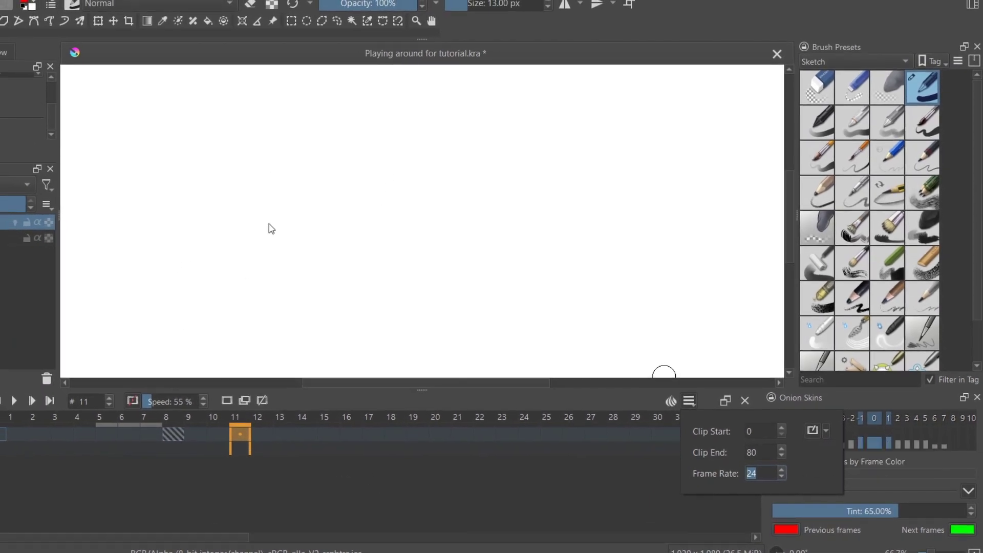
{"action": "left_click", "coordinate": [443, 191]}
{"action": "mouse_move", "coordinate": [350, 159]}
{"action": "left_mouse_down"}
{"action": "mouse_move", "coordinate": [322, 222]}
{"action": "mouse_move", "coordinate": [326, 275]}
{"action": "left_mouse_up"}
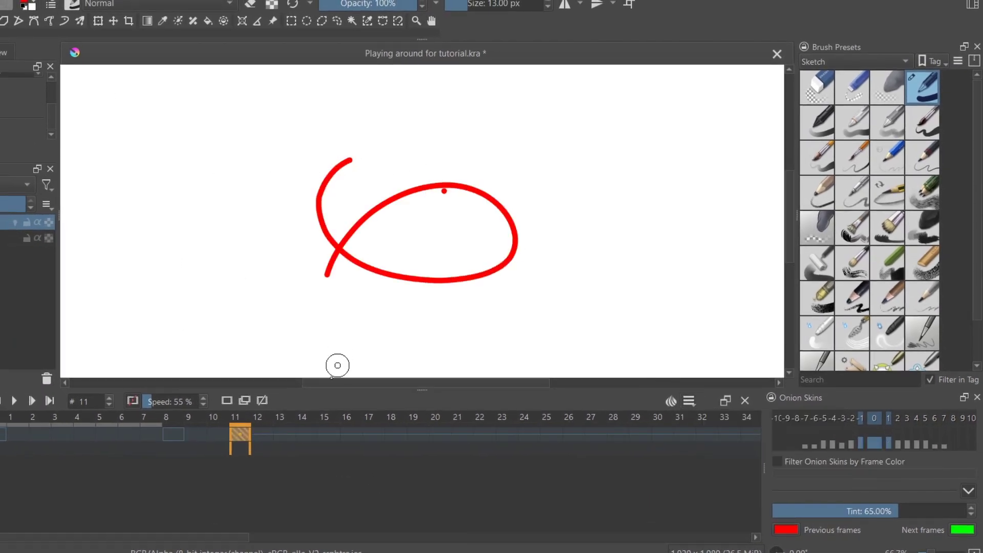
{"action": "left_click", "coordinate": [308, 434]}
{"action": "mouse_move", "coordinate": [505, 152]}
{"action": "left_mouse_down"}
{"action": "mouse_move", "coordinate": [292, 207]}
{"action": "mouse_move", "coordinate": [551, 281]}
{"action": "left_mouse_up"}
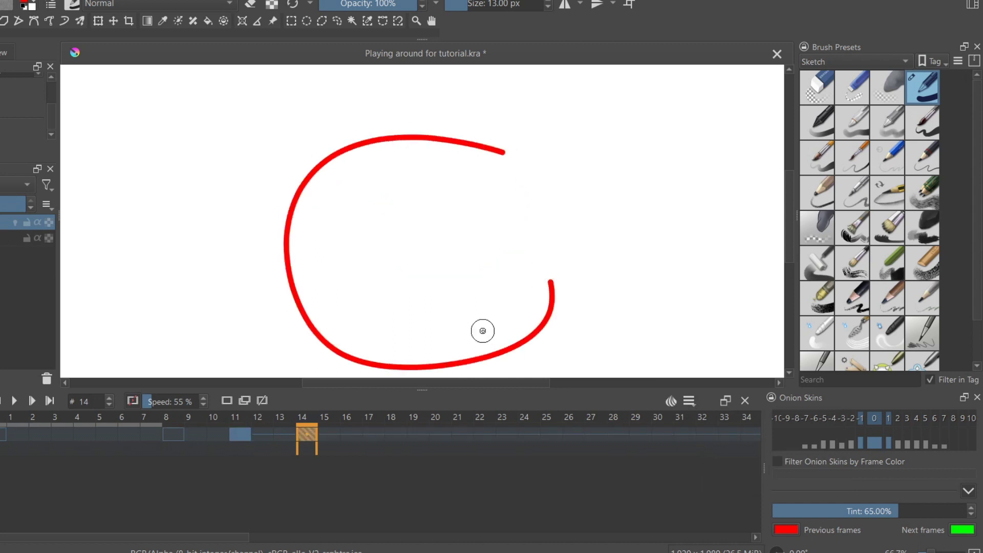
- At frame 19, switch Auto Frame Mode to AutoKey Duplicate
{"action": "left_click", "coordinate": [419, 431]}
{"action": "left_click", "coordinate": [689, 400]}
{"action": "left_click", "coordinate": [826, 431]}
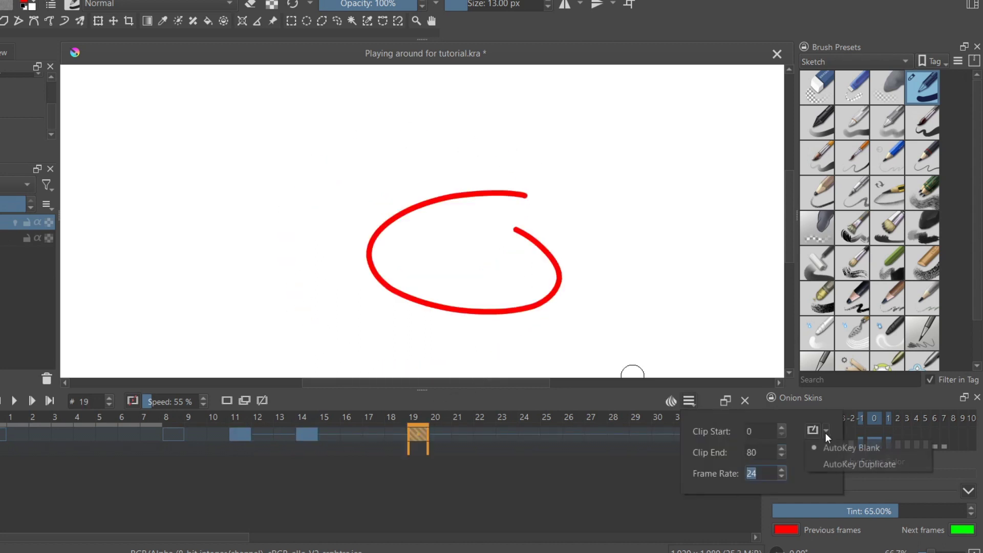
{"action": "left_click", "coordinate": [836, 465]}
- Add red loops and arcs on frames 19 and 22, moving on to frame 24
{"action": "mouse_move", "coordinate": [447, 178]}
{"action": "left_mouse_down"}
{"action": "mouse_move", "coordinate": [358, 239]}
{"action": "mouse_move", "coordinate": [549, 261]}
{"action": "left_mouse_up"}
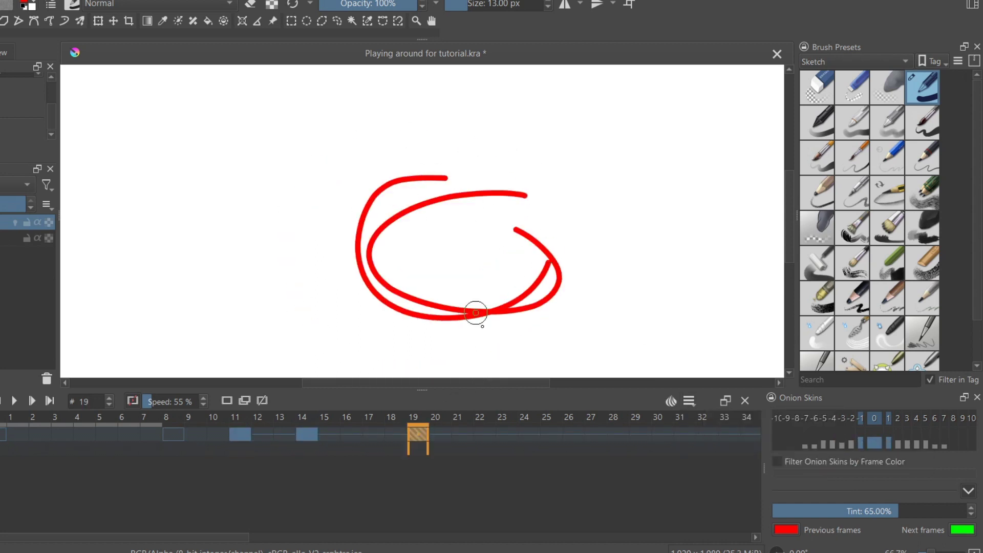
{"action": "left_click", "coordinate": [477, 435]}
{"action": "mouse_move", "coordinate": [514, 175]}
{"action": "left_mouse_down"}
{"action": "mouse_move", "coordinate": [387, 251]}
{"action": "mouse_move", "coordinate": [542, 264]}
{"action": "left_mouse_up"}
{"action": "left_click", "coordinate": [532, 435]}
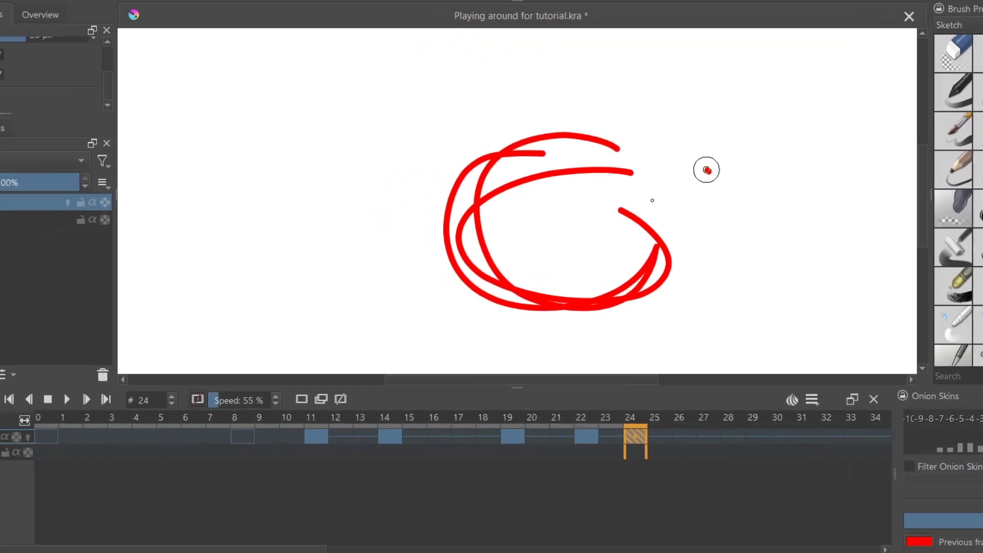
- Add a new paint layer from the timeline's + menu, then remove it again
{"action": "key", "text": "."}
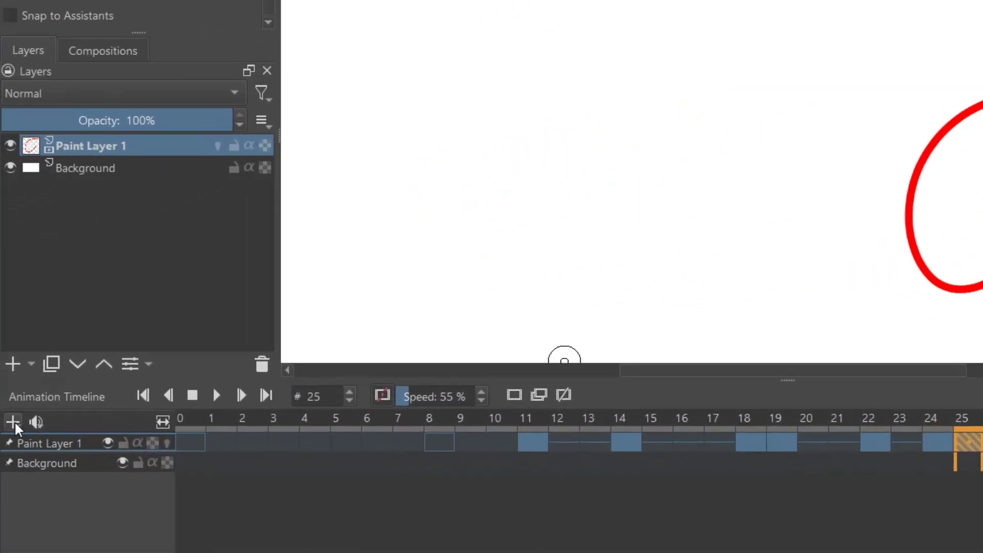
{"action": "left_click", "coordinate": [14, 424]}
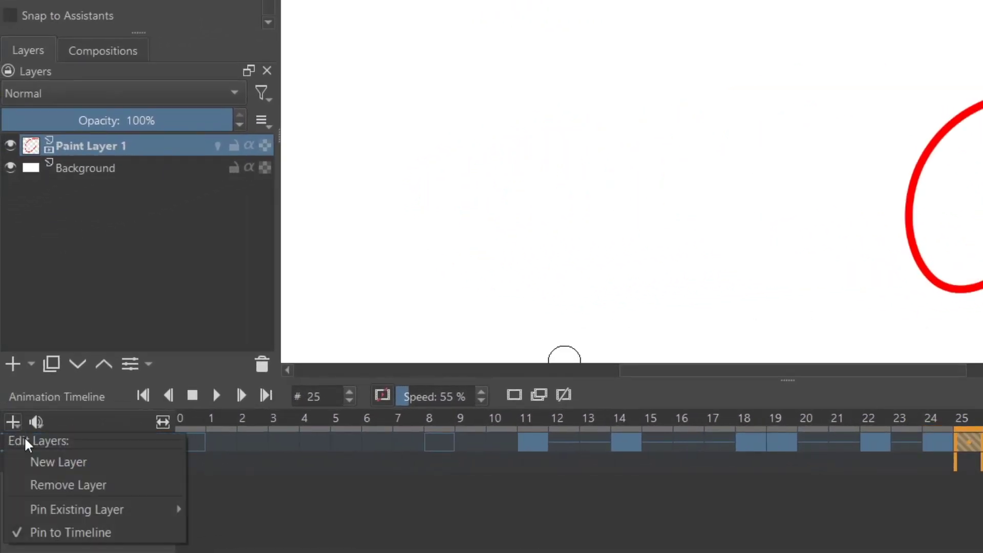
{"action": "left_click", "coordinate": [36, 462]}
{"action": "left_click", "coordinate": [13, 423]}
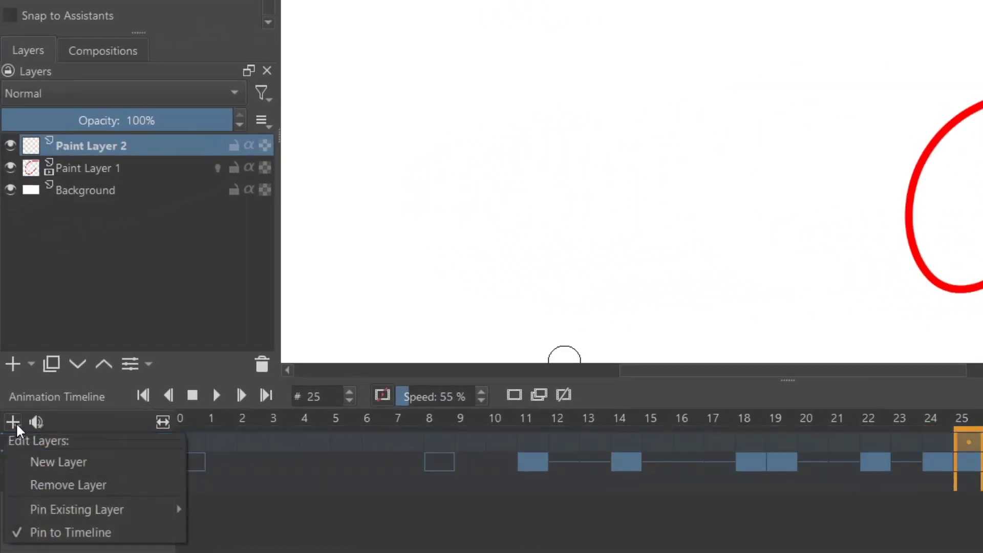
{"action": "left_click", "coordinate": [47, 484]}
{"action": "left_click", "coordinate": [14, 424]}
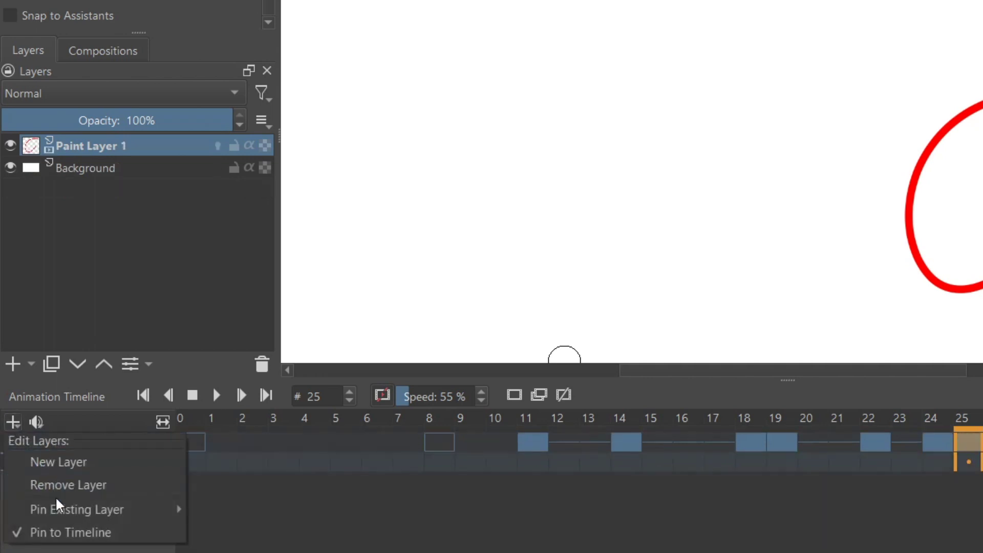
{"action": "left_click", "coordinate": [15, 422]}
- Add Paint Layers 2 and 3, unpin Paint Layer 3 from the timeline, and select Paint Layer 1
{"action": "left_click", "coordinate": [16, 423]}
{"action": "left_click", "coordinate": [12, 364]}
{"action": "left_click", "coordinate": [12, 364]}
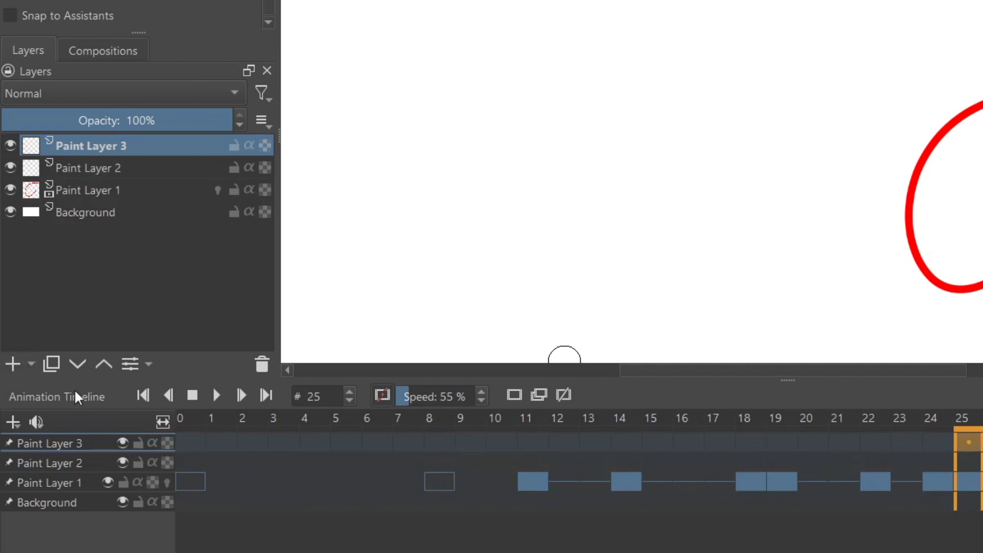
{"action": "left_click", "coordinate": [13, 422]}
{"action": "left_click", "coordinate": [13, 422]}
{"action": "left_click", "coordinate": [12, 423]}
{"action": "left_click", "coordinate": [72, 533]}
{"action": "left_click", "coordinate": [32, 483]}
{"action": "left_click", "coordinate": [36, 422]}
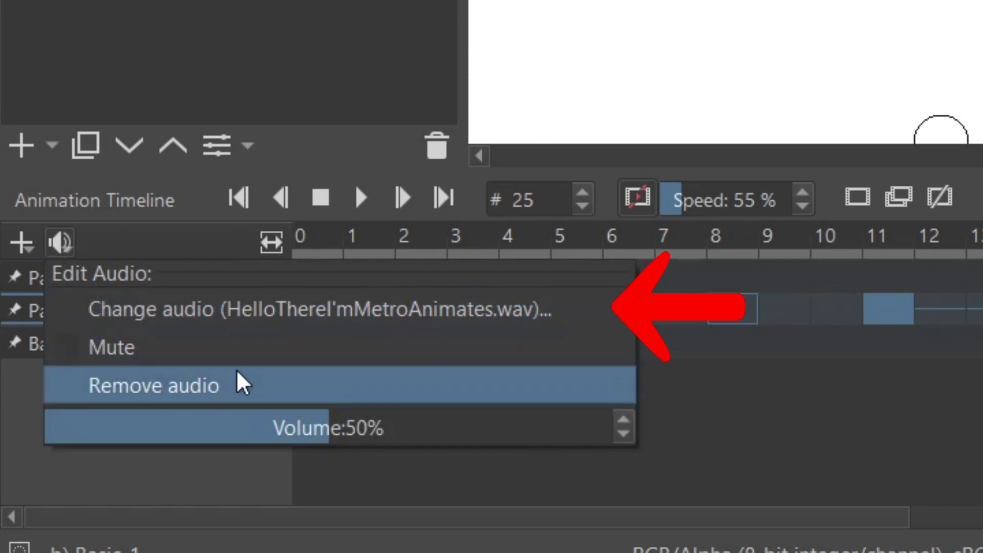
- Toggle the soundtrack's mute on and off, then raise its volume from 50% to 78%
{"action": "left_click", "coordinate": [195, 350]}
{"action": "left_click", "coordinate": [61, 243]}
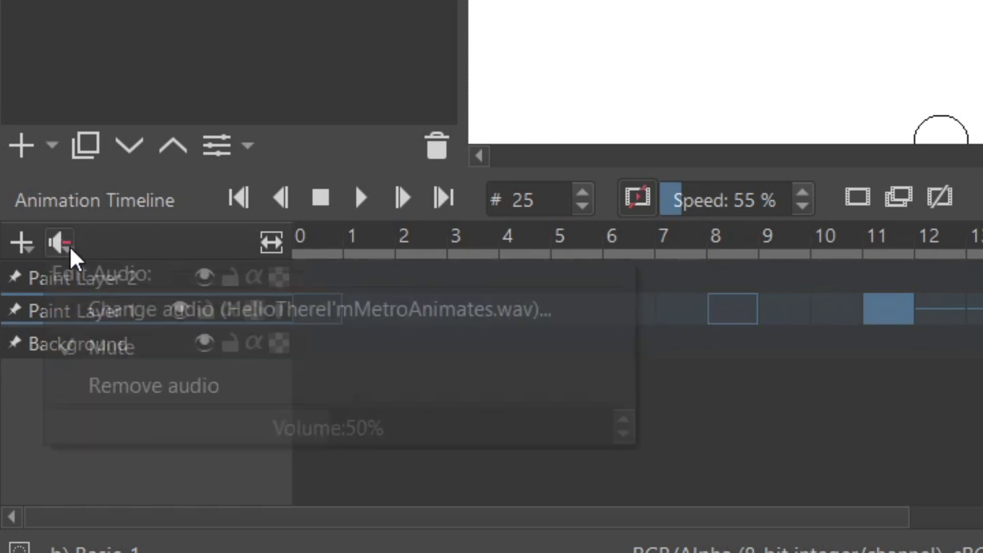
{"action": "left_click", "coordinate": [138, 345]}
{"action": "left_click", "coordinate": [60, 244]}
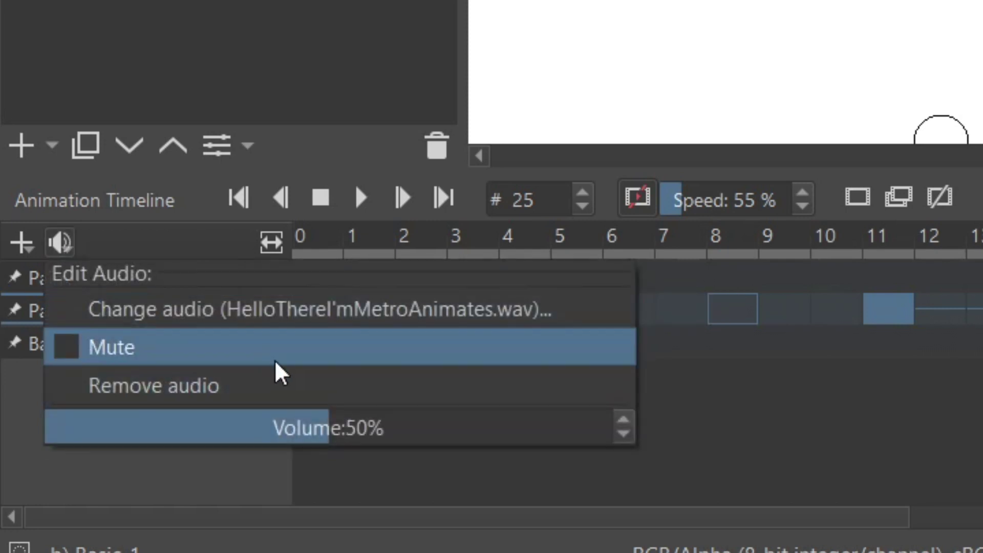
{"action": "left_click_drag", "start_coordinate": [290, 413], "coordinate": [487, 442]}
- Fit frames 0–25 in the timeline and hide all layers, then show them again
{"action": "left_click", "coordinate": [134, 248]}
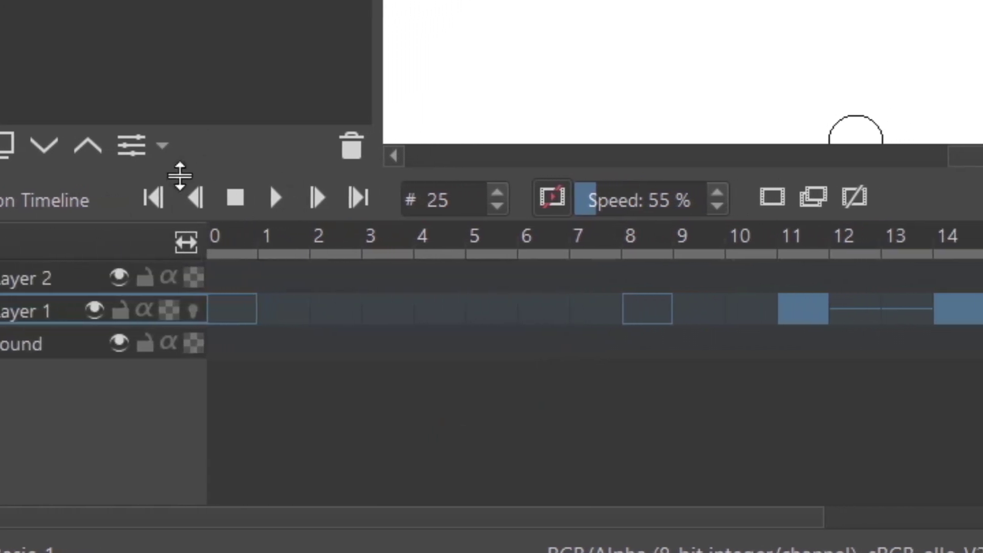
{"action": "left_click_drag", "start_coordinate": [219, 242], "coordinate": [631, 259]}
{"action": "left_click_drag", "start_coordinate": [524, 259], "coordinate": [419, 241]}
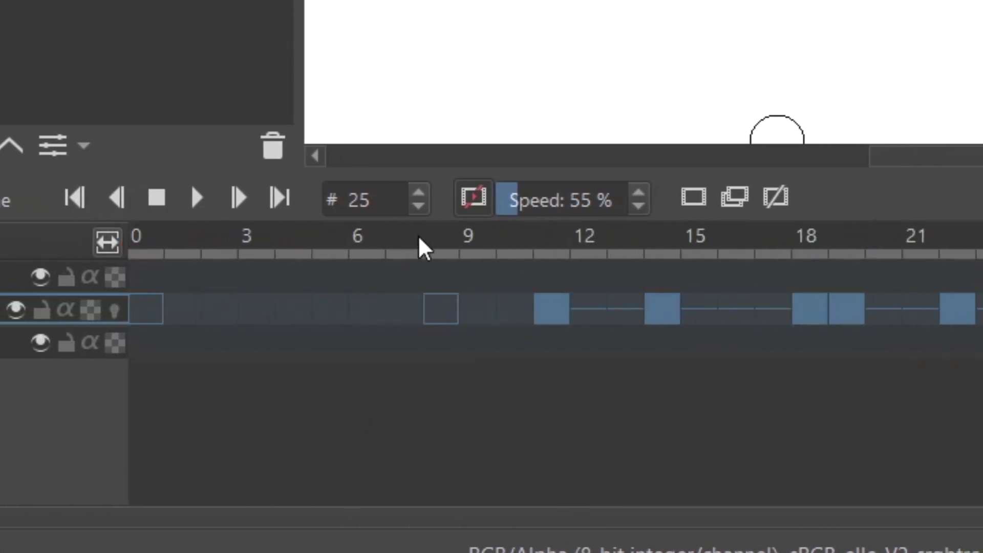
{"action": "left_click", "coordinate": [5, 343]}
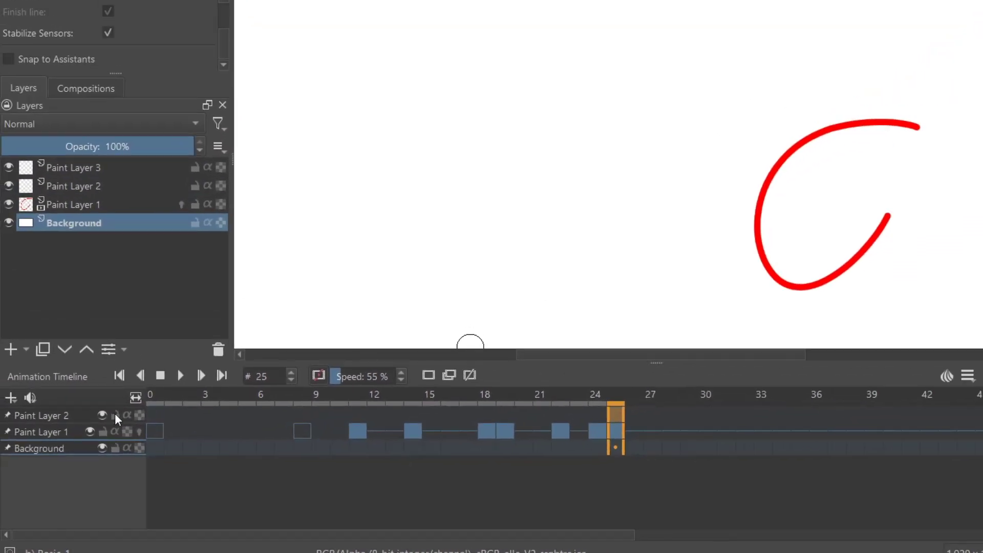
{"action": "left_click", "coordinate": [102, 416]}
{"action": "left_click", "coordinate": [91, 431]}
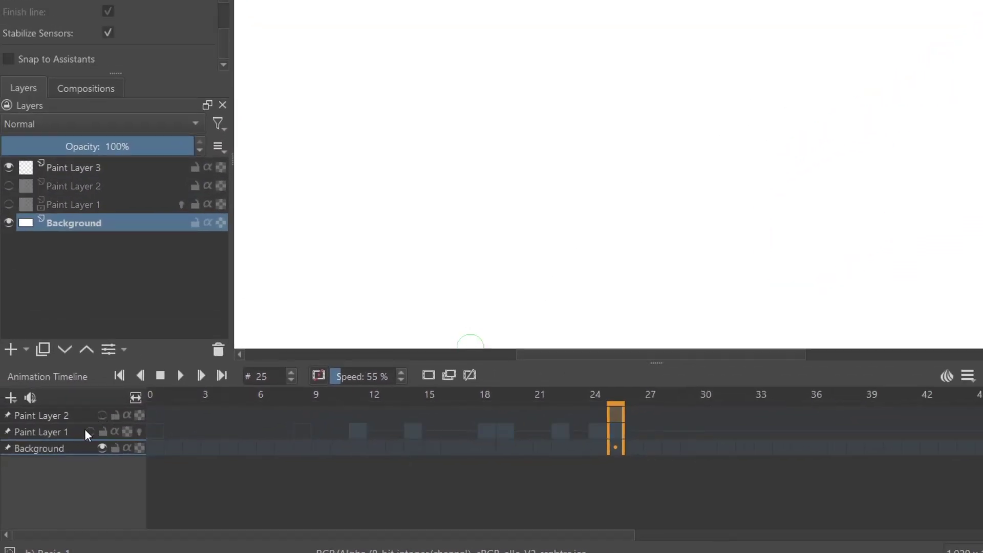
{"action": "left_click", "coordinate": [102, 449]}
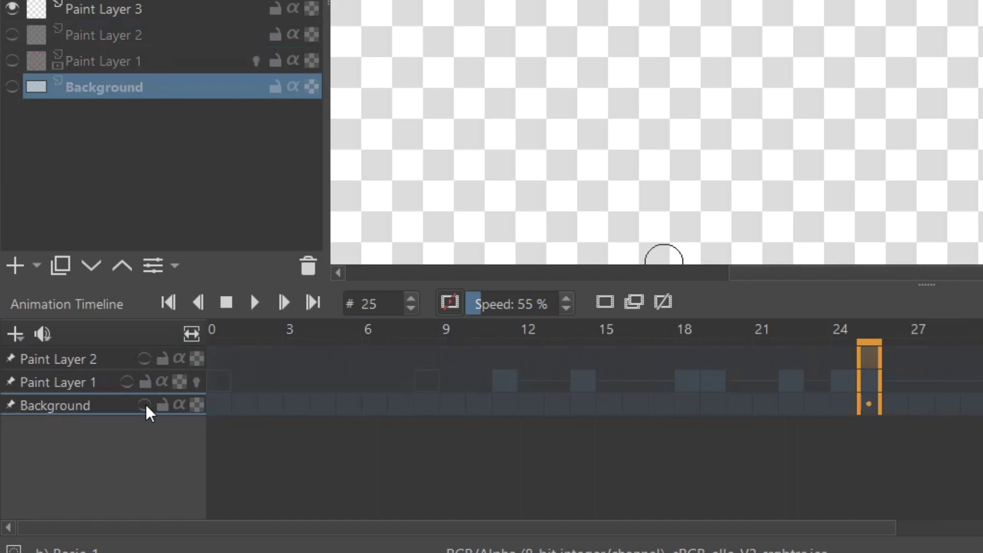
{"action": "left_click", "coordinate": [145, 404]}
{"action": "left_click", "coordinate": [126, 382]}
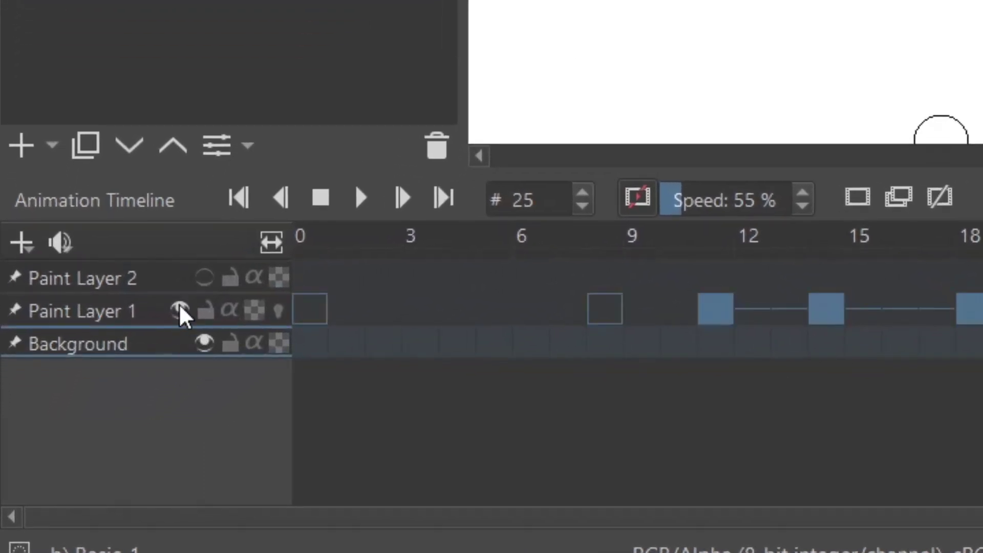
{"action": "left_click", "coordinate": [144, 358]}
- Lock Paint Layer 2, then select it at frame 7 and unlock it
{"action": "left_click", "coordinate": [162, 358]}
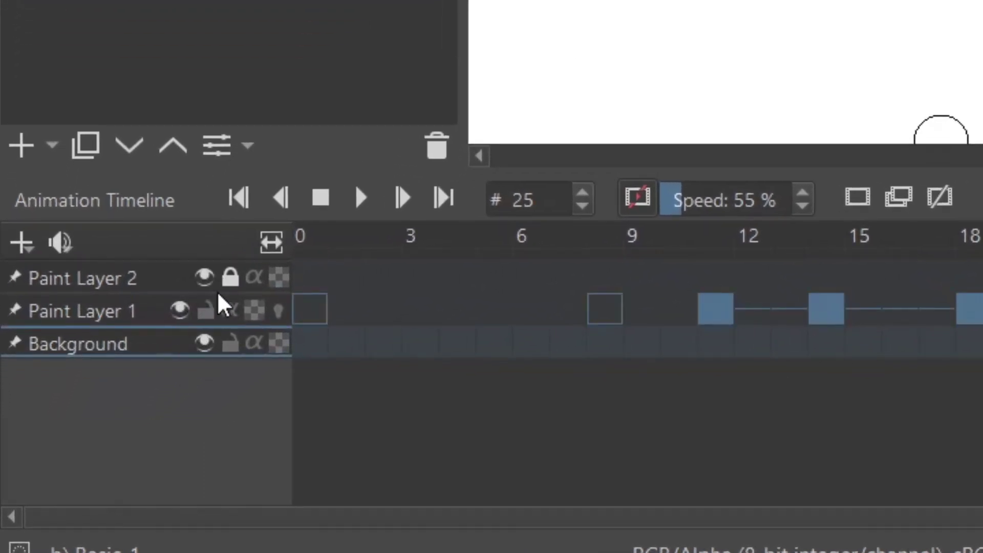
{"action": "left_click", "coordinate": [131, 315]}
{"action": "left_click", "coordinate": [146, 280]}
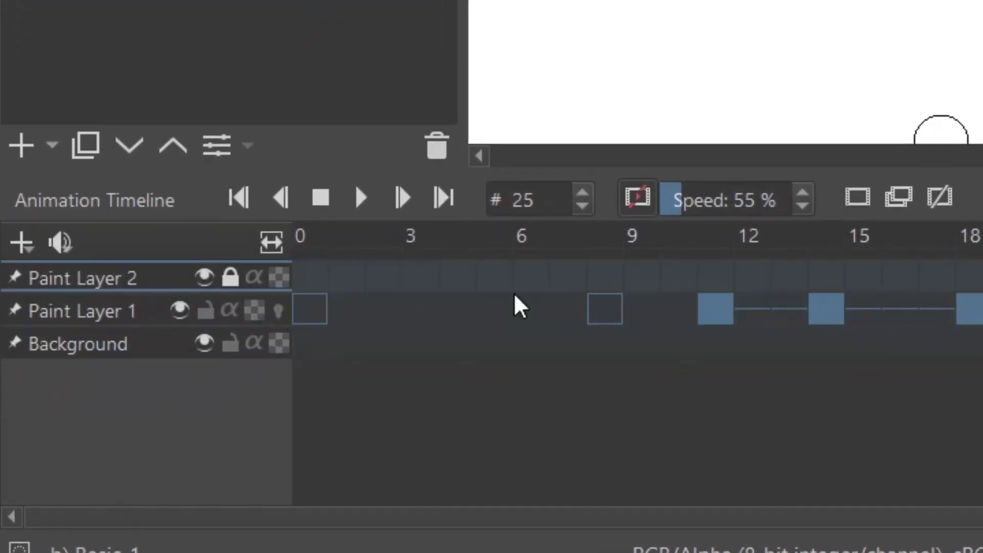
{"action": "left_click", "coordinate": [569, 281]}
{"action": "left_click", "coordinate": [230, 278]}
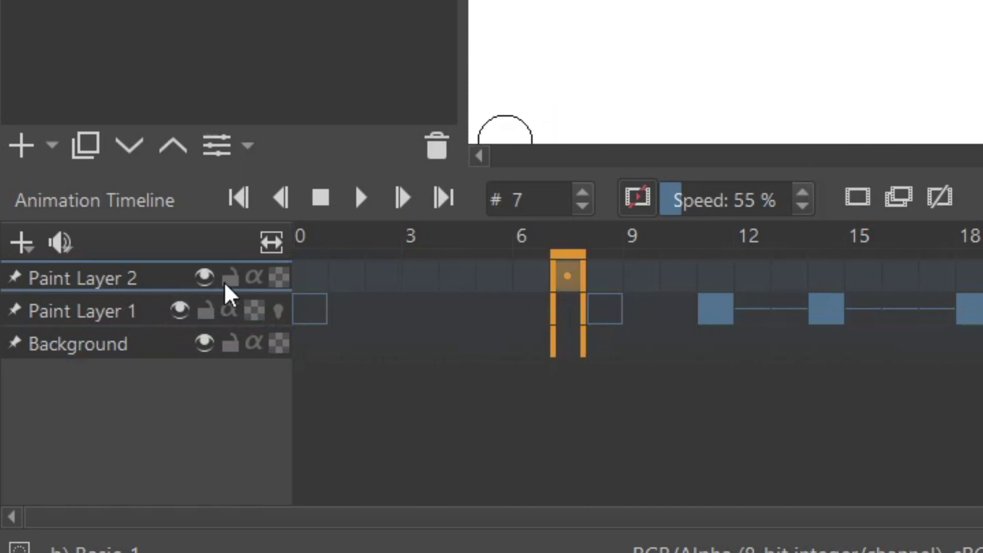
- Turn on Paint Layer 1's onion skin and add a blank keyframe at frame 1 on Paint Layer 2
{"action": "left_click", "coordinate": [279, 310]}
{"action": "left_click", "coordinate": [278, 310]}
{"action": "left_click", "coordinate": [278, 310]}
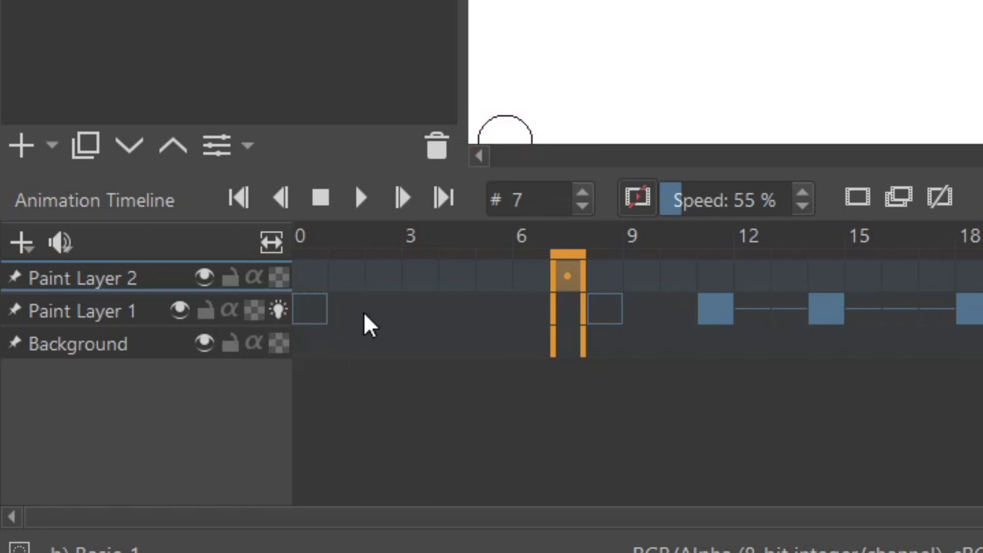
{"action": "left_click", "coordinate": [347, 279]}
{"action": "left_click", "coordinate": [852, 205]}
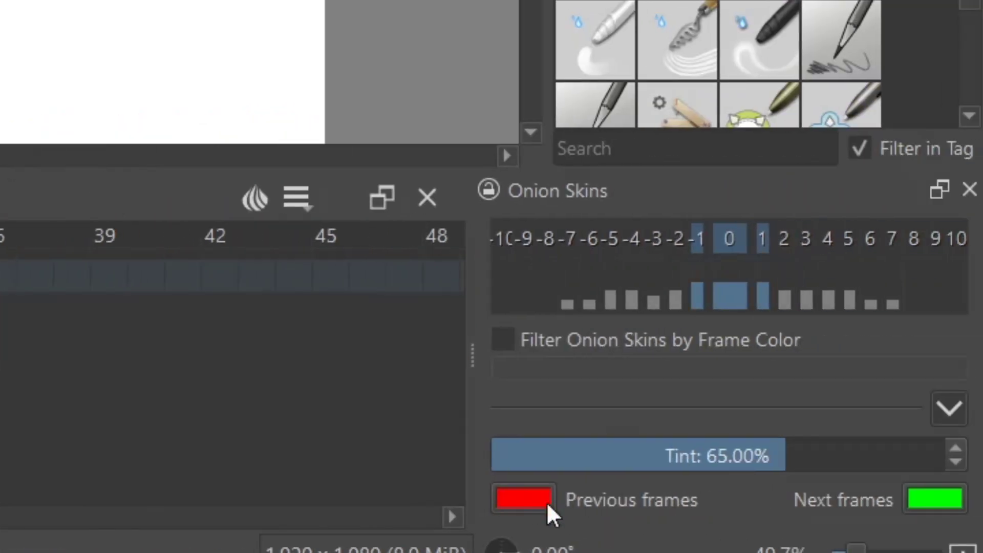
- Set the onion skins to show two frames before and after the current frame
{"action": "left_click", "coordinate": [782, 241]}
{"action": "left_click", "coordinate": [806, 240]}
{"action": "left_click", "coordinate": [828, 240]}
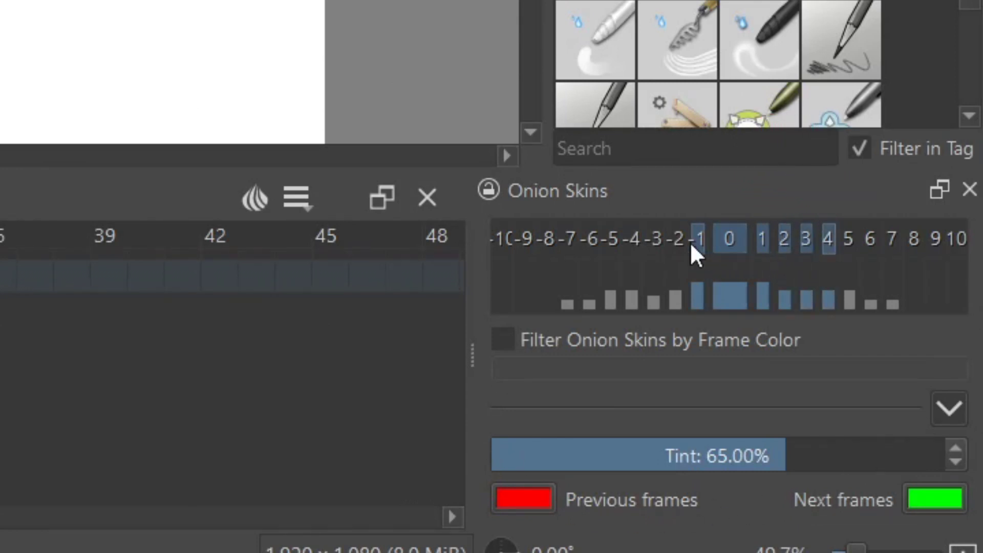
{"action": "left_click", "coordinate": [677, 240]}
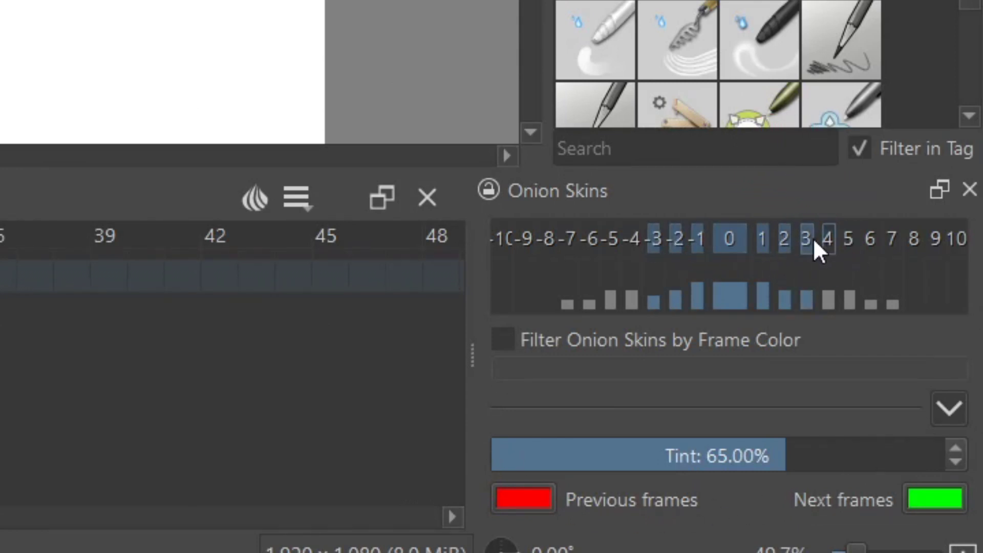
{"action": "left_click", "coordinate": [653, 236]}
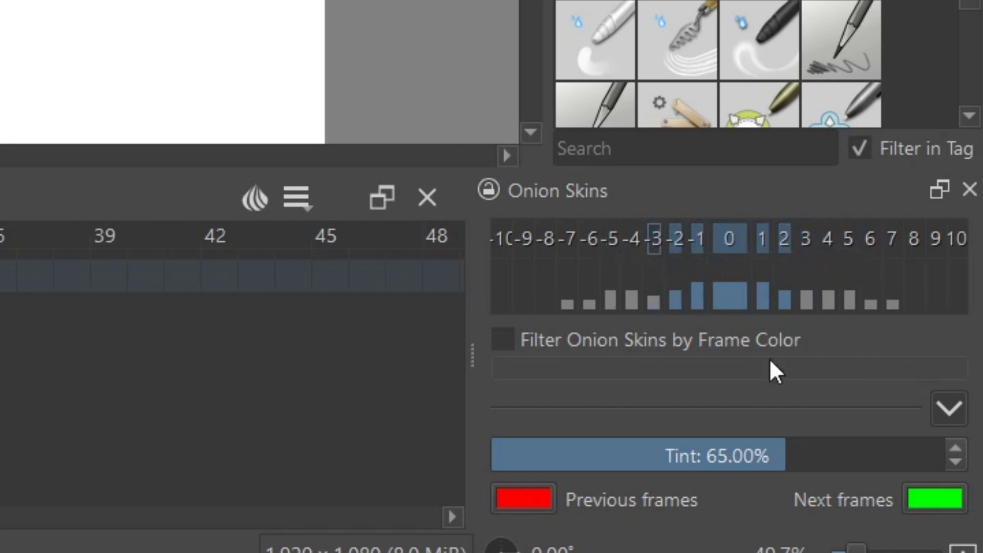
- Raise frame 2's onion-skin opacity, adjust the tint strength, and preview frames 2 and 4
{"action": "left_click", "coordinate": [792, 284]}
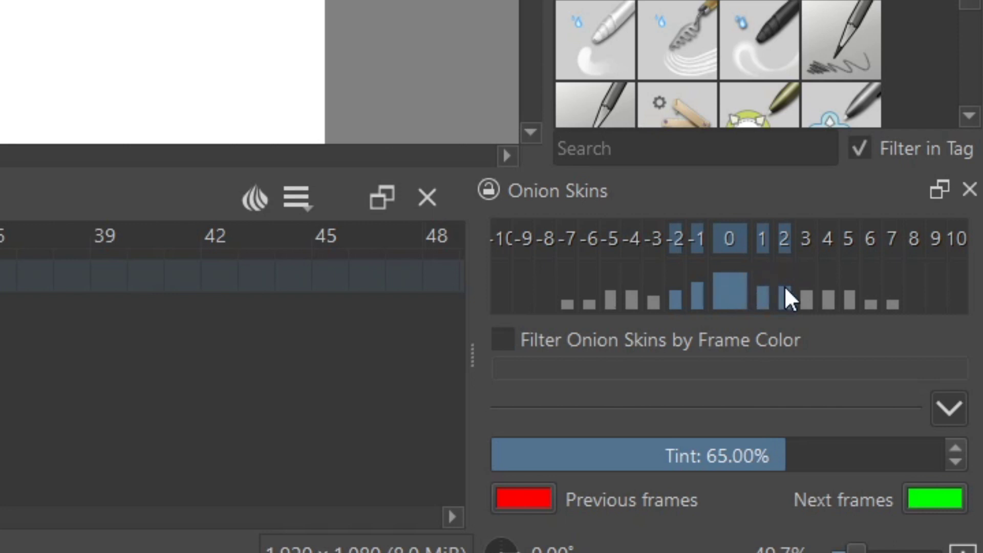
{"action": "mouse_move", "coordinate": [774, 454]}
{"action": "left_mouse_down"}
{"action": "mouse_move", "coordinate": [855, 455]}
{"action": "mouse_move", "coordinate": [701, 456]}
{"action": "mouse_move", "coordinate": [817, 462]}
{"action": "left_mouse_up"}
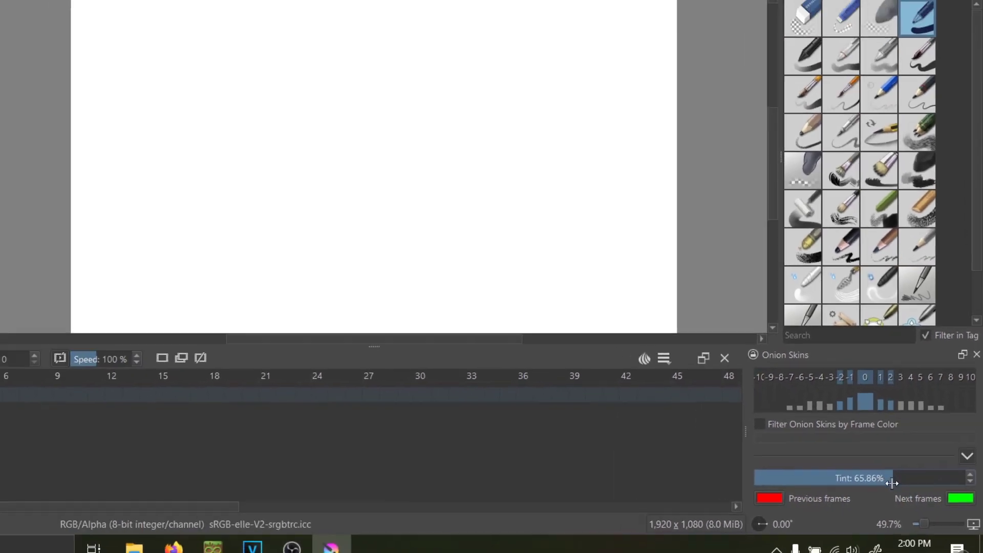
{"action": "right_click", "coordinate": [193, 413]}
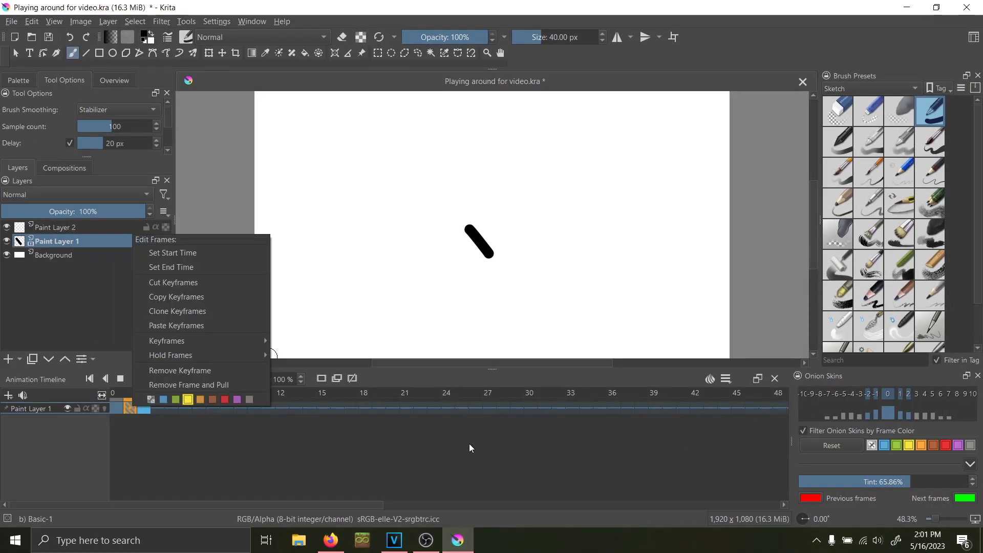
{"action": "left_click", "coordinate": [349, 410]}
{"action": "left_click", "coordinate": [148, 410]}
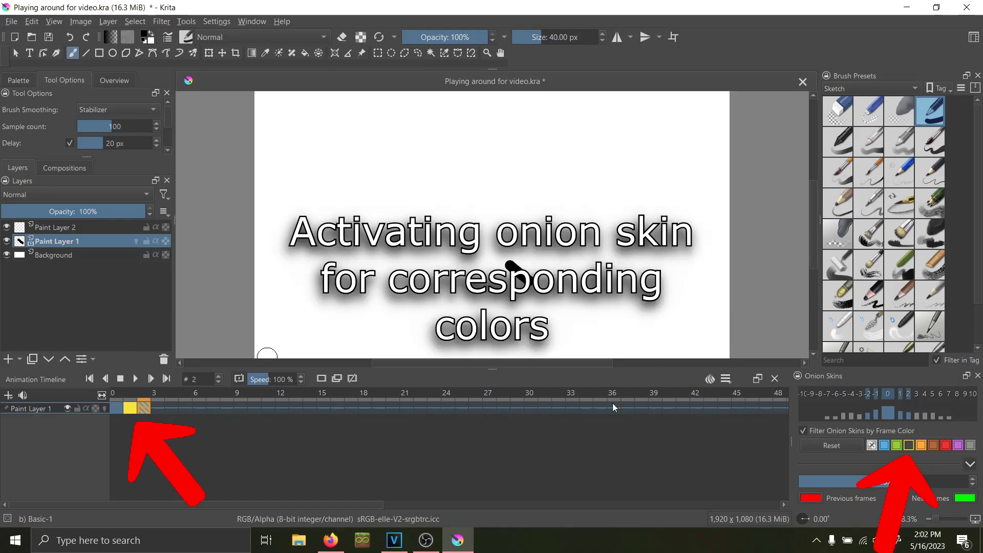
{"action": "left_click", "coordinate": [169, 407]}
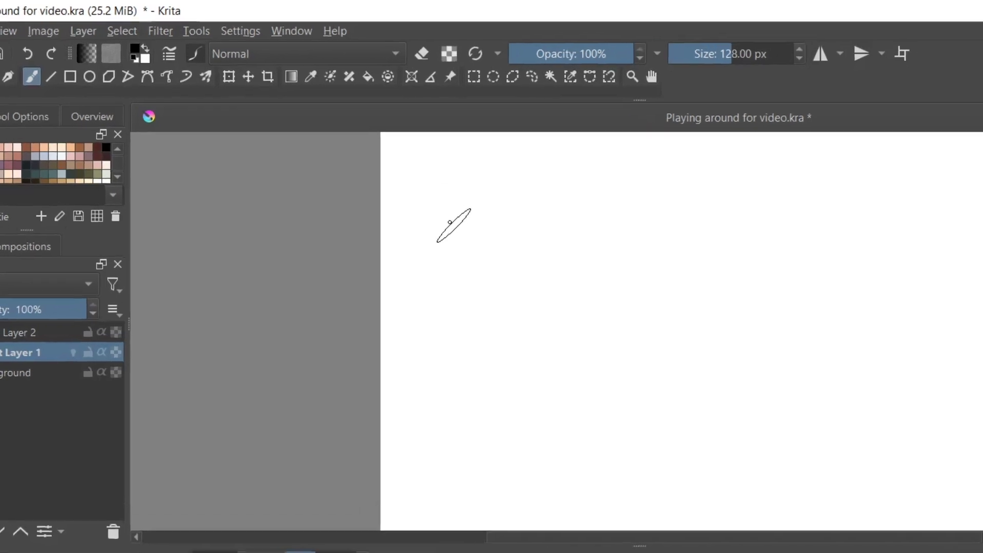
- Enable the Brush Presets docker under Settings > Dockers
{"action": "left_click", "coordinate": [248, 34]}
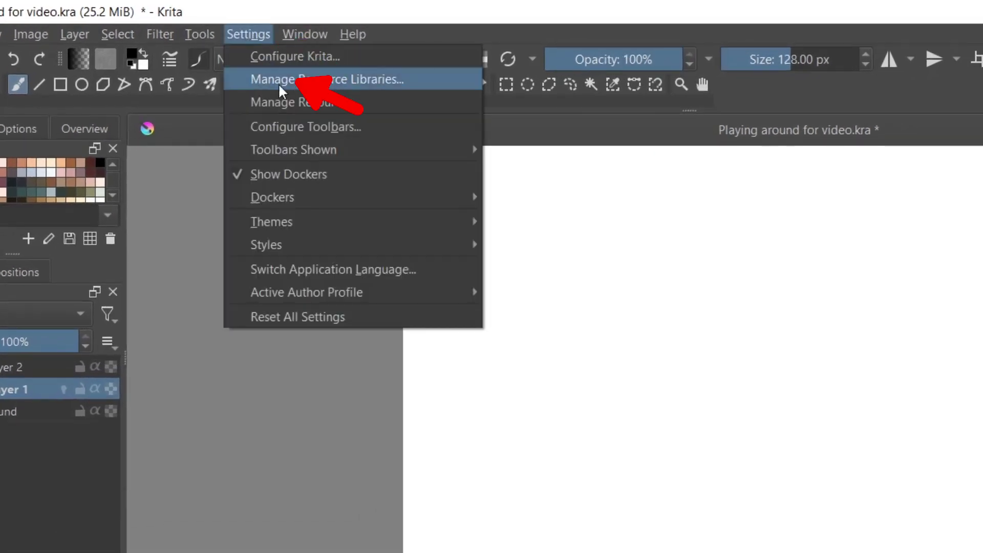
{"action": "mouse_move", "coordinate": [328, 200]}
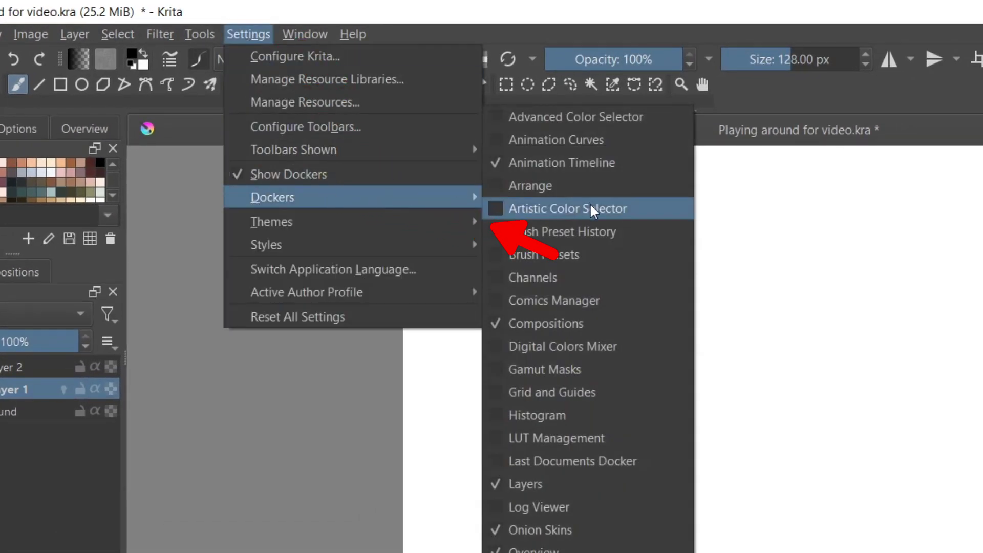
{"action": "left_click", "coordinate": [589, 255]}
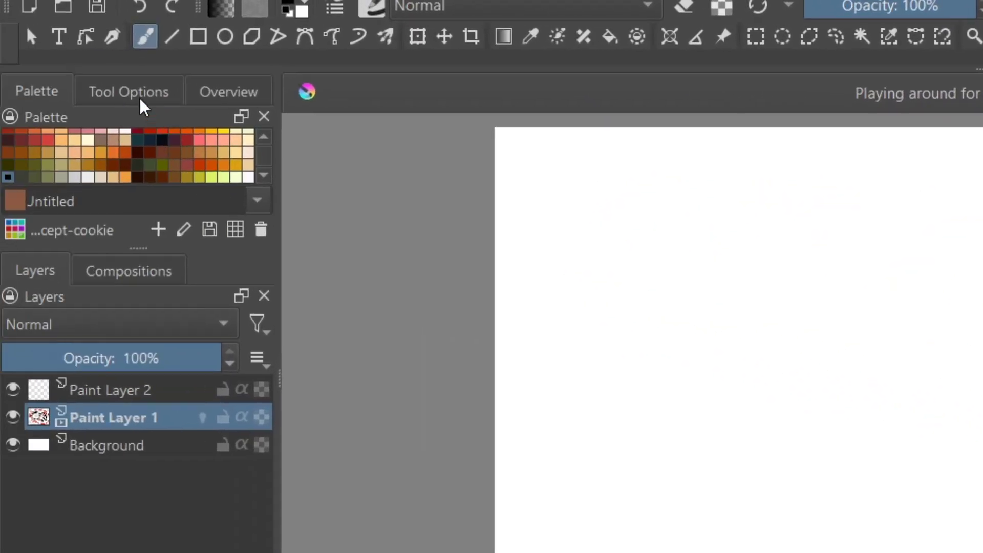
- Set Brush Smoothing to Weighted and draw two wavy test strokes
{"action": "left_click", "coordinate": [134, 94]}
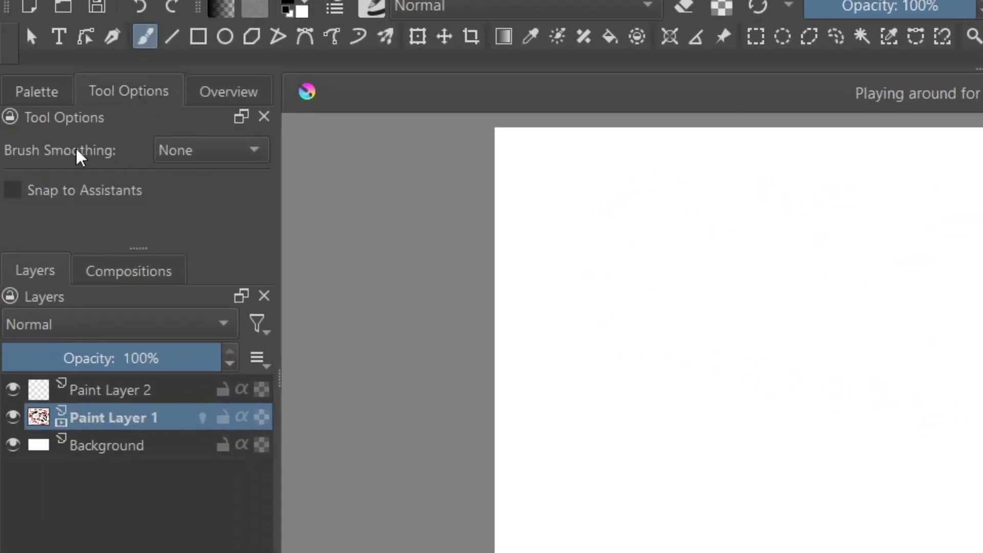
{"action": "left_click", "coordinate": [206, 154]}
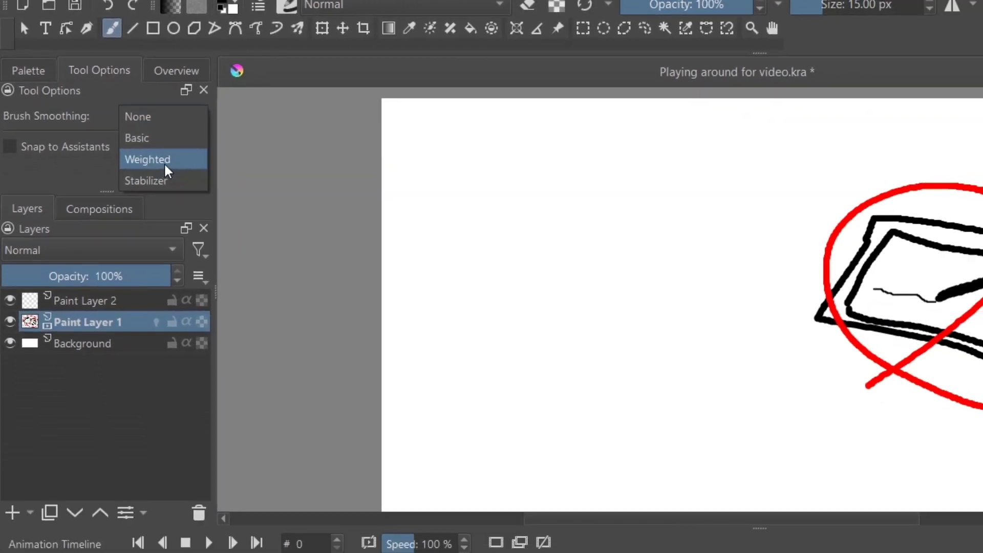
{"action": "left_click", "coordinate": [210, 207]}
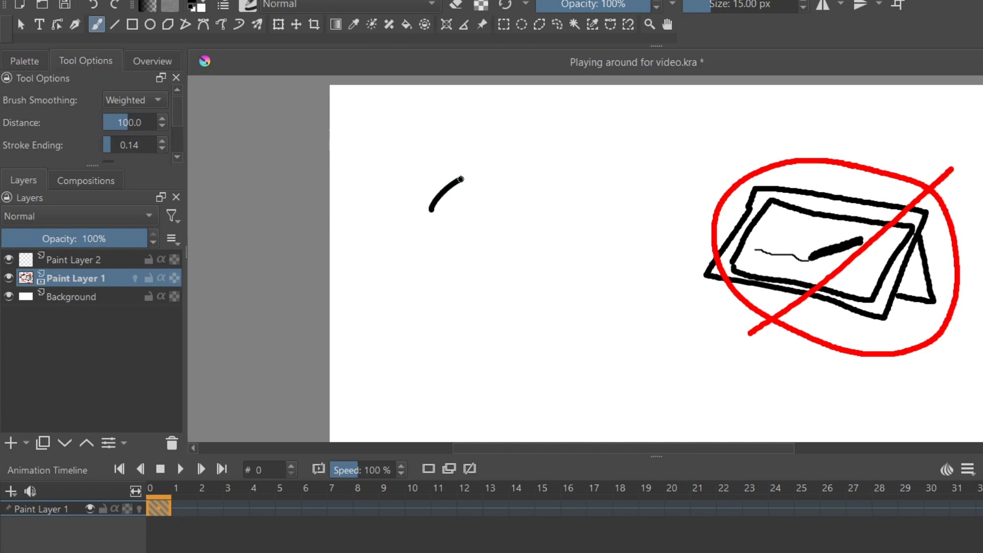
{"action": "left_click_drag", "start_coordinate": [461, 179], "coordinate": [714, 181]}
{"action": "left_click", "coordinate": [135, 100]}
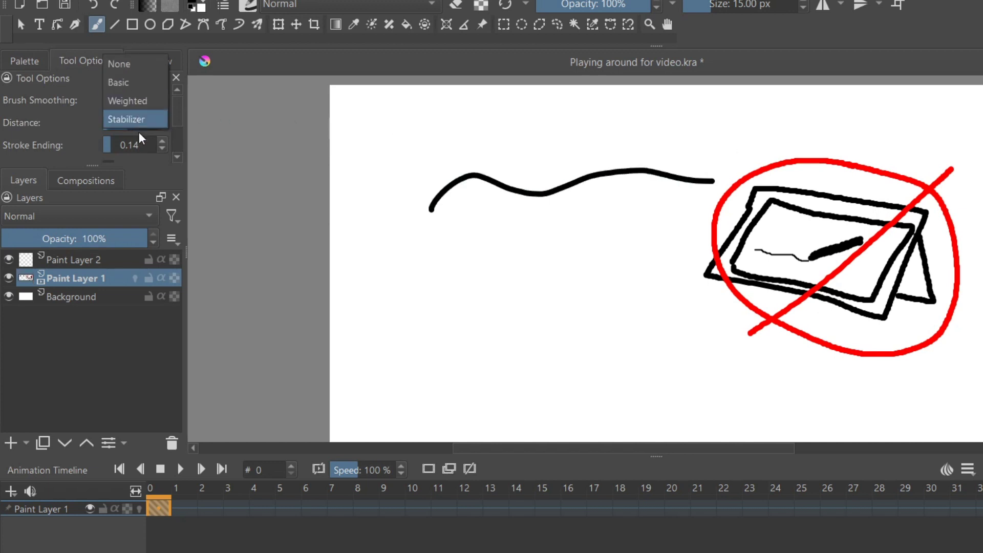
{"action": "left_click", "coordinate": [135, 100]}
{"action": "left_click_drag", "start_coordinate": [415, 292], "coordinate": [658, 267]}
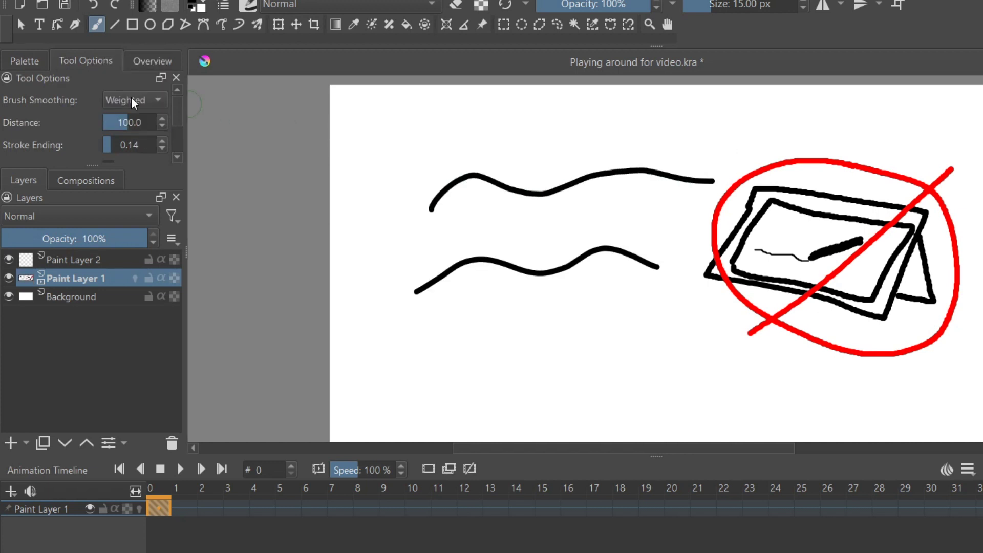
- Switch Brush Smoothing to Stabilizer and draw two more test strokes
{"action": "left_click", "coordinate": [134, 100]}
{"action": "left_click", "coordinate": [135, 118]}
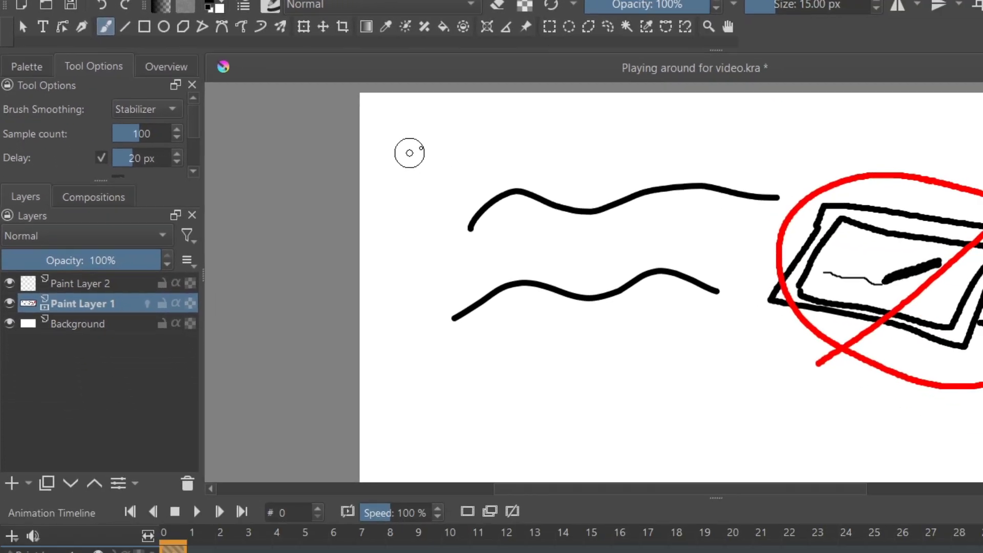
{"action": "mouse_move", "coordinate": [562, 210]}
{"action": "left_mouse_down"}
{"action": "mouse_move", "coordinate": [691, 187]}
{"action": "mouse_move", "coordinate": [789, 220]}
{"action": "left_mouse_up"}
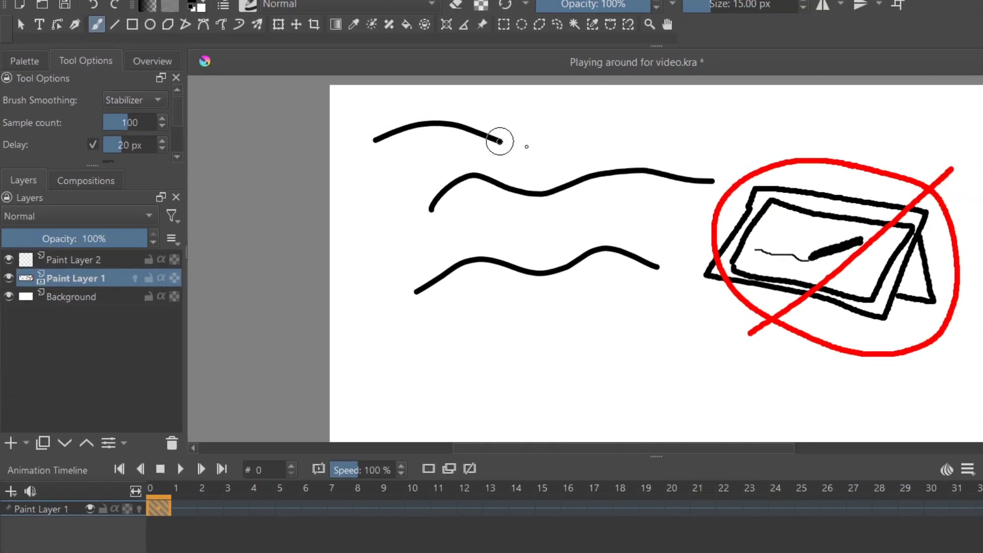
{"action": "mouse_move", "coordinate": [500, 141]}
{"action": "left_mouse_down"}
{"action": "mouse_move", "coordinate": [603, 125]}
{"action": "mouse_move", "coordinate": [709, 136]}
{"action": "left_mouse_up"}
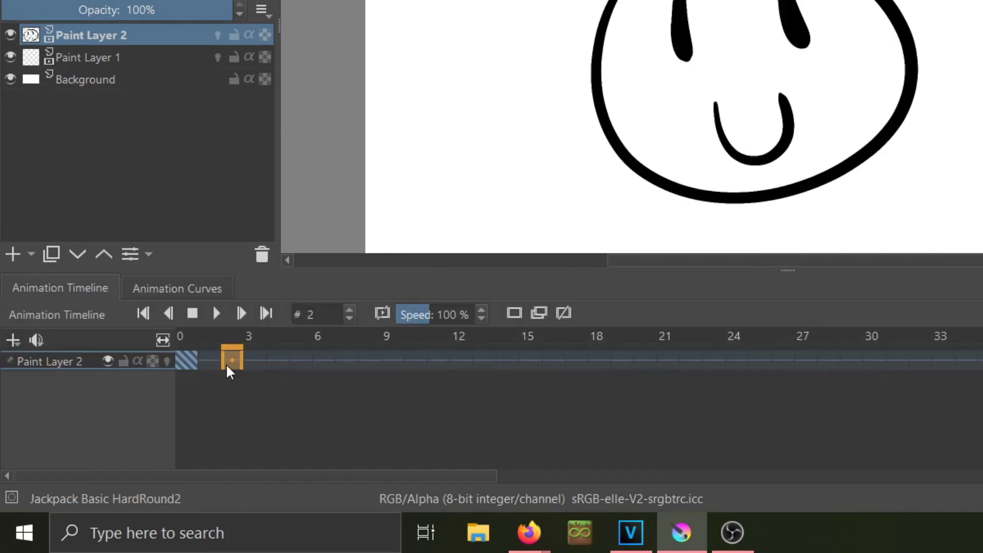
- Duplicate the frame 2 keyframe and compare frames 0 and 2
{"action": "right_click", "coordinate": [227, 366]}
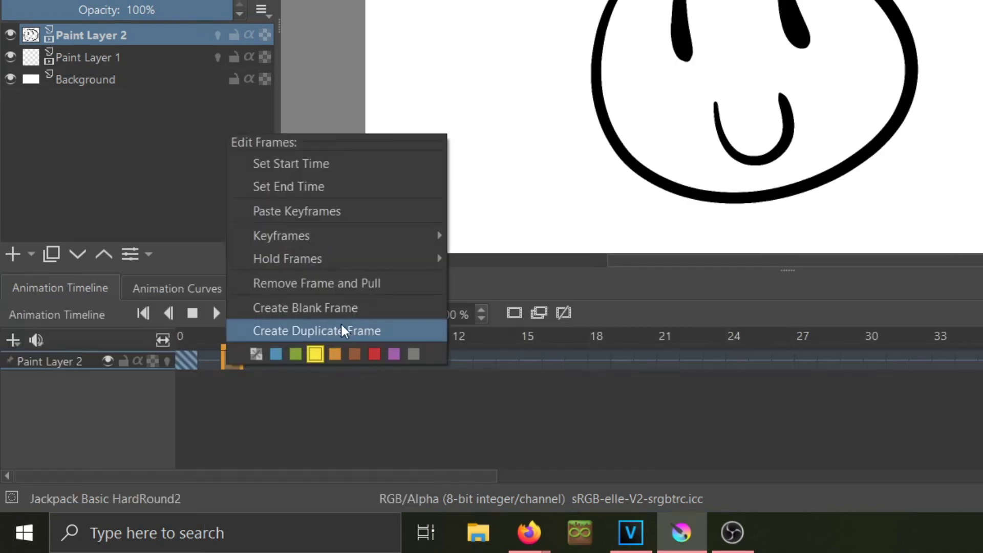
{"action": "left_click", "coordinate": [330, 334]}
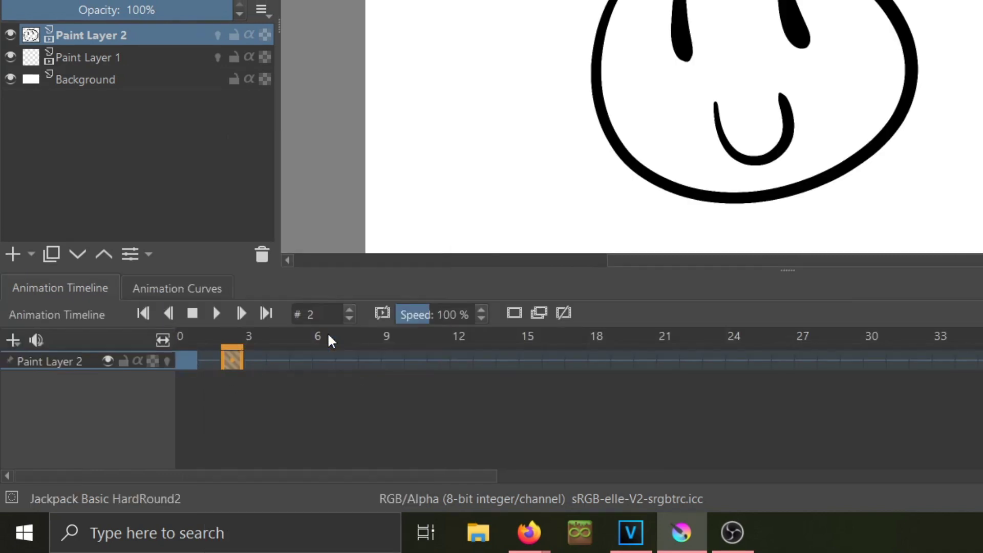
{"action": "left_click", "coordinate": [192, 363]}
{"action": "left_click", "coordinate": [235, 362]}
{"action": "left_click", "coordinate": [188, 363]}
{"action": "left_click", "coordinate": [236, 362]}
{"action": "left_click", "coordinate": [189, 366]}
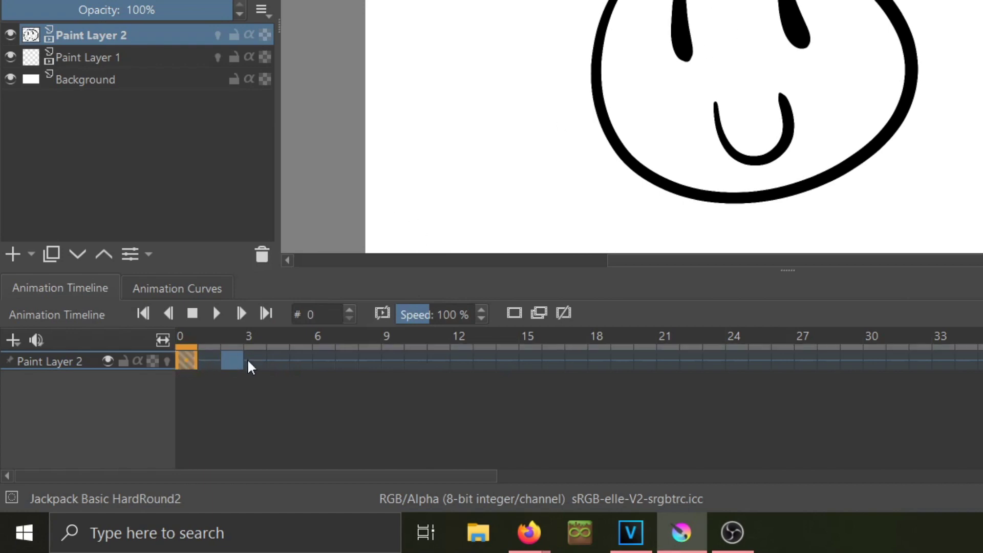
{"action": "left_click", "coordinate": [237, 362]}
- Clone the smiling-face keyframe at frame 2 and paste it into frame 6
{"action": "right_click", "coordinate": [238, 362]}
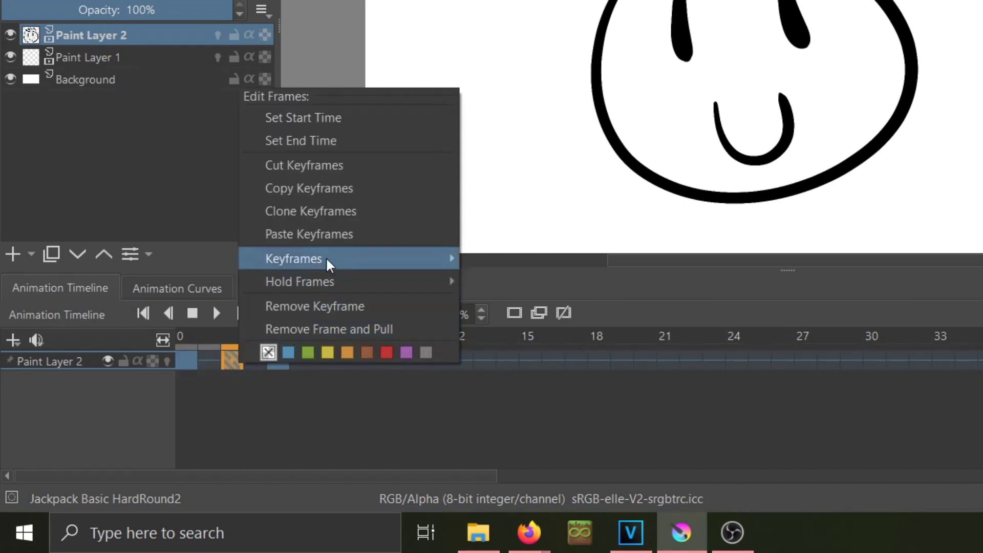
{"action": "left_click", "coordinate": [350, 211]}
{"action": "left_click", "coordinate": [320, 363]}
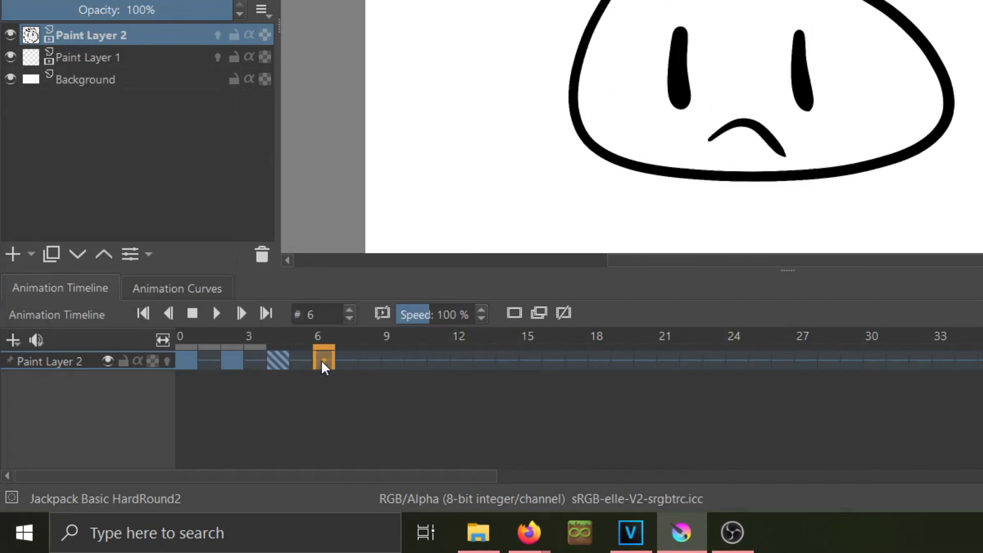
{"action": "right_click", "coordinate": [323, 364]}
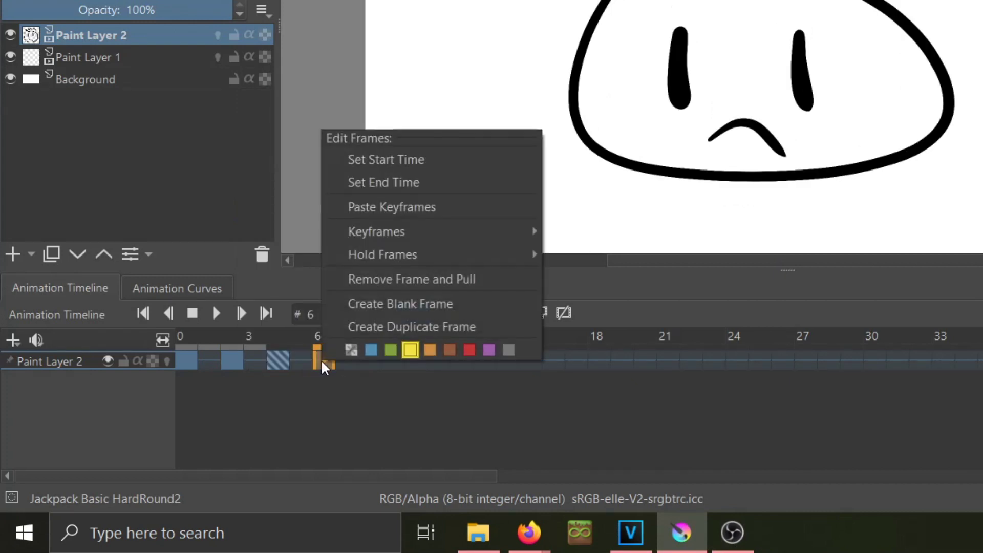
{"action": "left_click", "coordinate": [370, 210]}
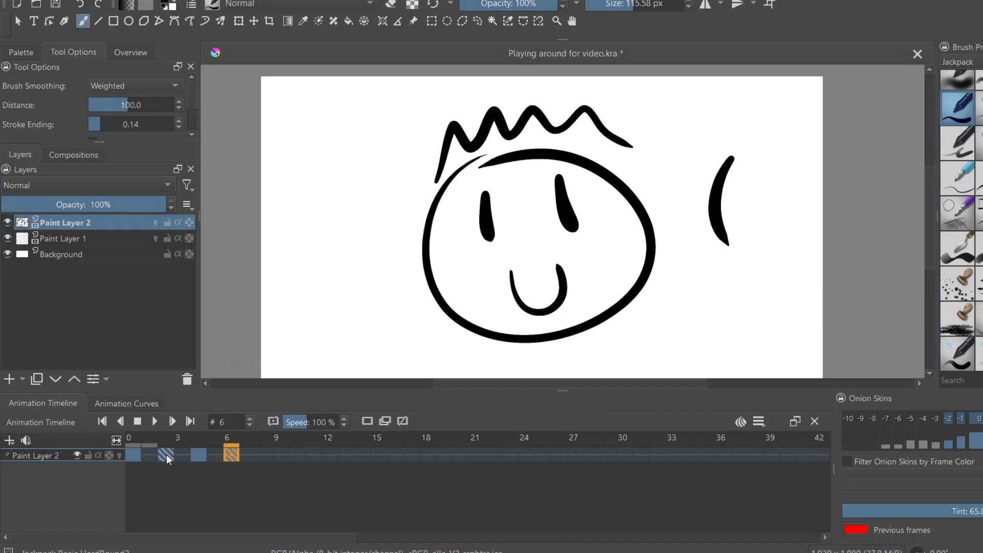
- Make the frame 6 keyframe unique instead of a clone
{"action": "left_click", "coordinate": [233, 361]}
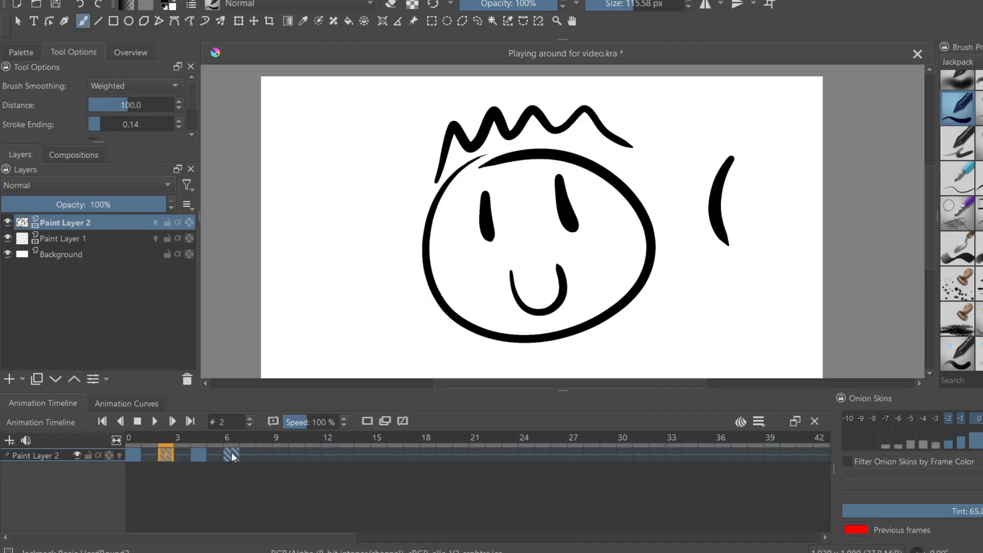
{"action": "left_click", "coordinate": [232, 455]}
{"action": "right_click", "coordinate": [226, 450]}
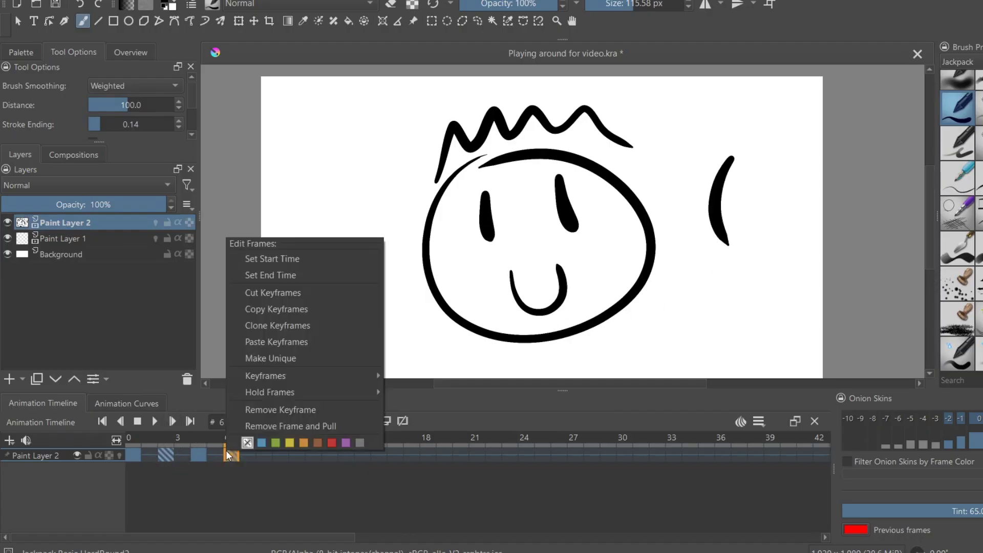
{"action": "left_click", "coordinate": [272, 360]}
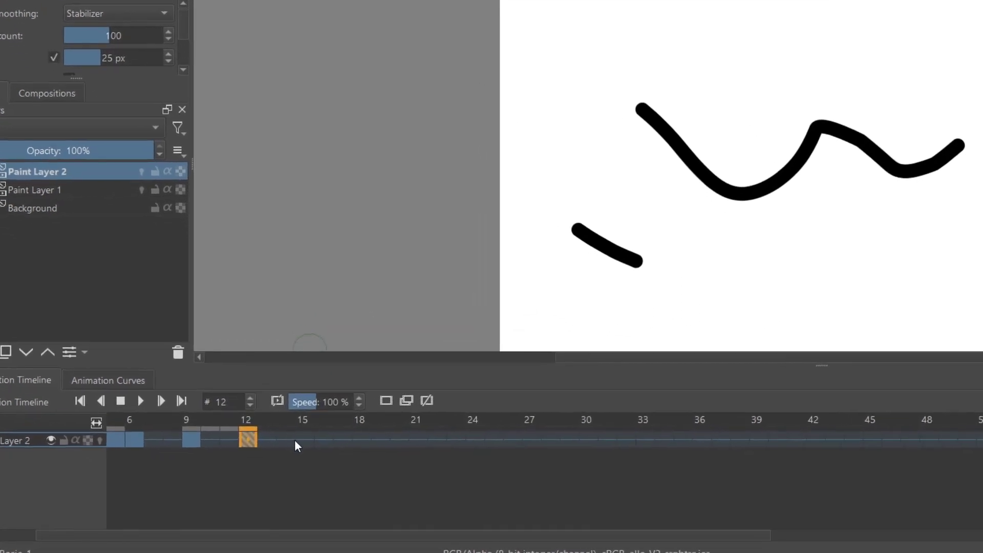
{"action": "left_click", "coordinate": [295, 439]}
{"action": "right_click", "coordinate": [291, 438]}
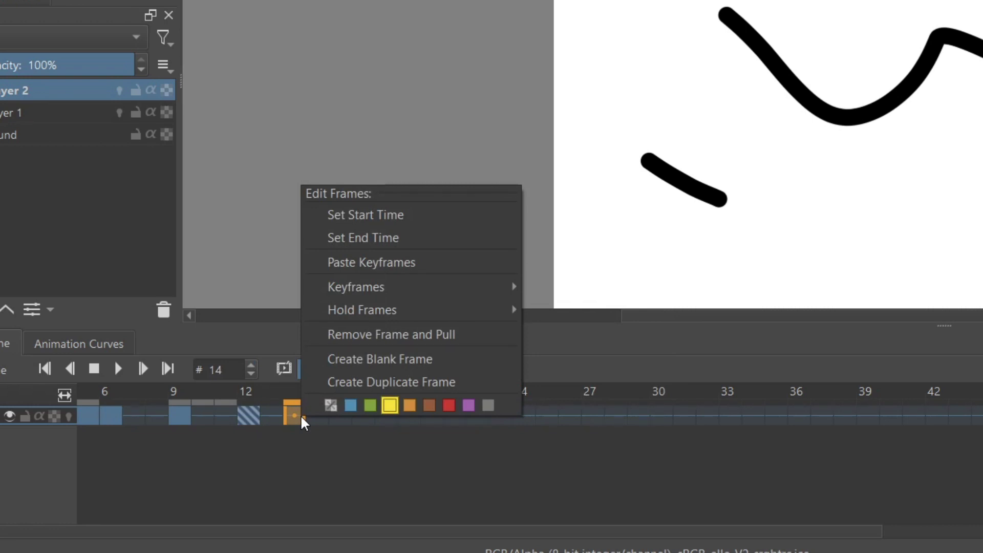
- Insert 10 keyframes after frame 14 with a frame timing of 2
{"action": "mouse_move", "coordinate": [433, 293]}
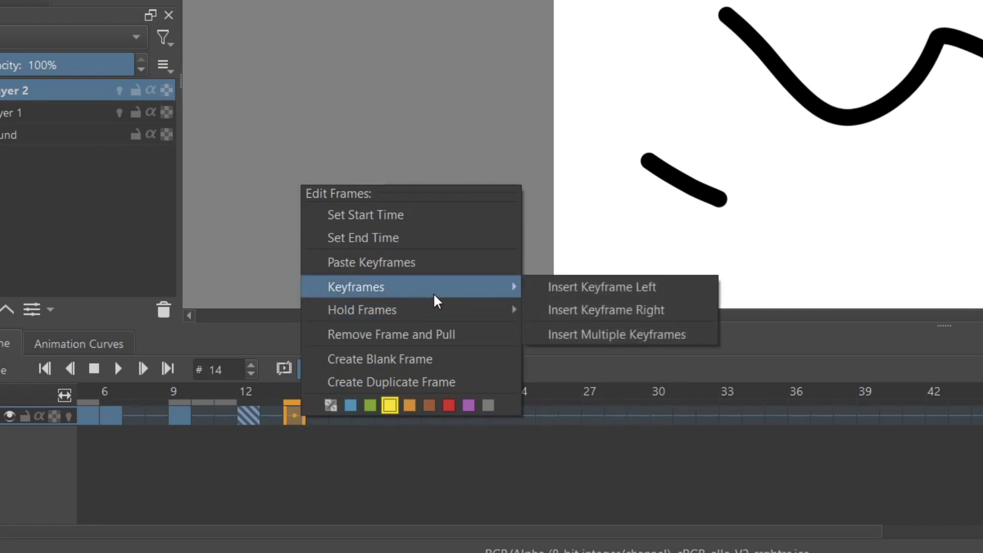
{"action": "left_click", "coordinate": [598, 333]}
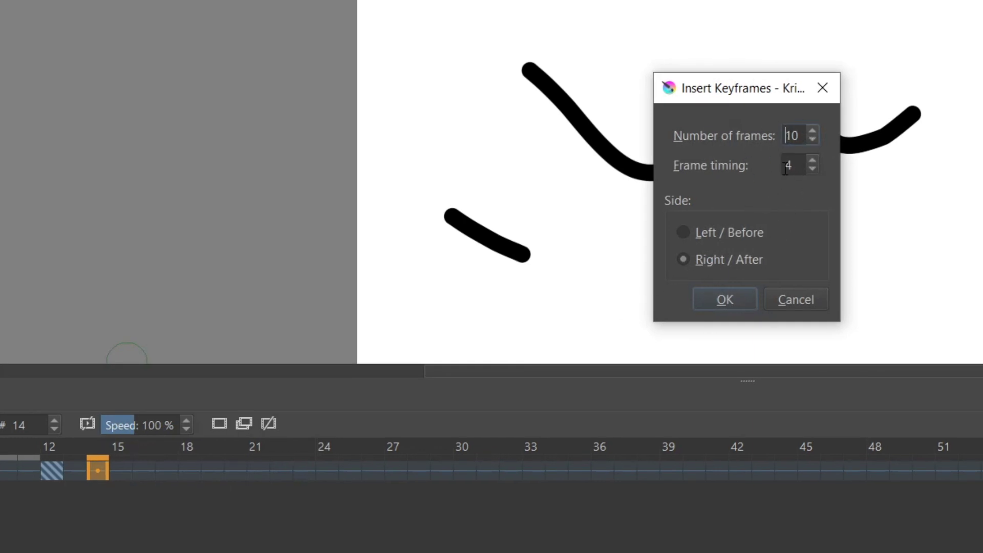
{"action": "left_click_drag", "start_coordinate": [794, 163], "coordinate": [787, 164]}
{"action": "type", "text": "2"}
{"action": "left_click", "coordinate": [723, 300]}
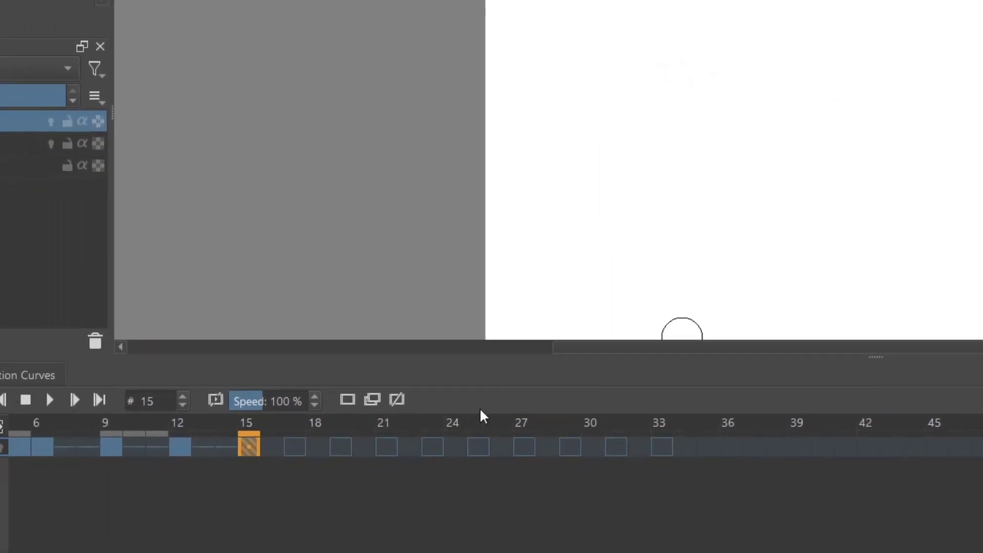
- Remove frames 12 and 10 from Paint Layer 2, pulling the later frames left
{"action": "right_click", "coordinate": [55, 472]}
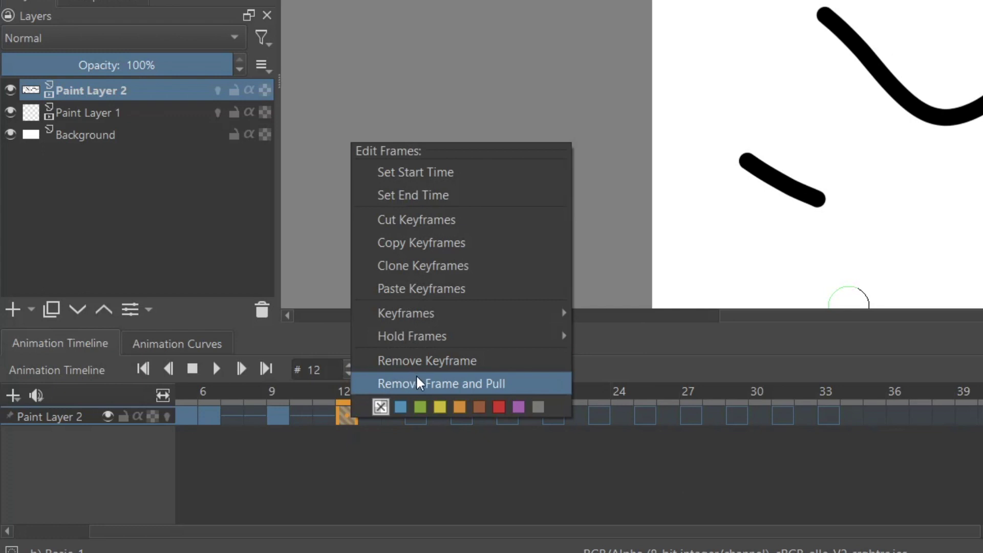
{"action": "left_click", "coordinate": [428, 385]}
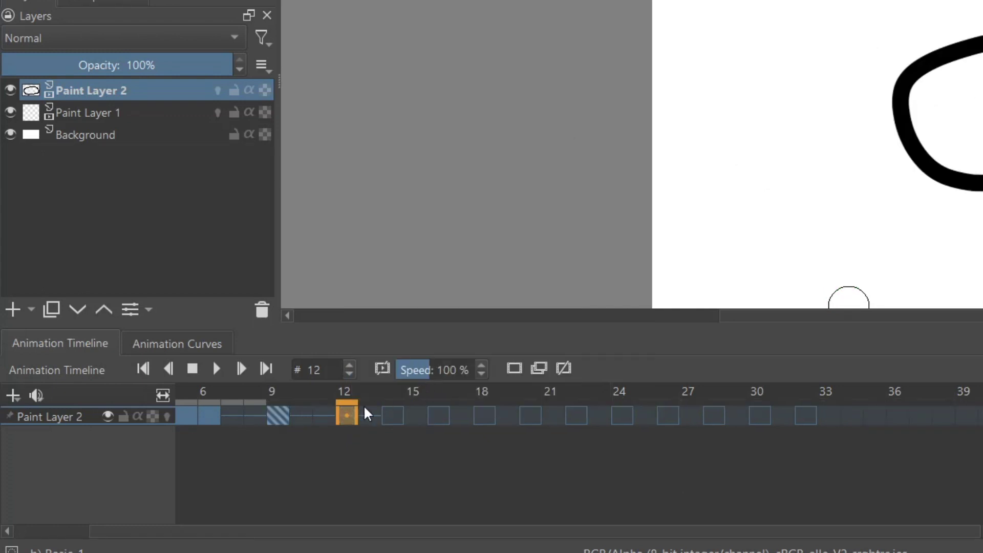
{"action": "right_click", "coordinate": [281, 415]}
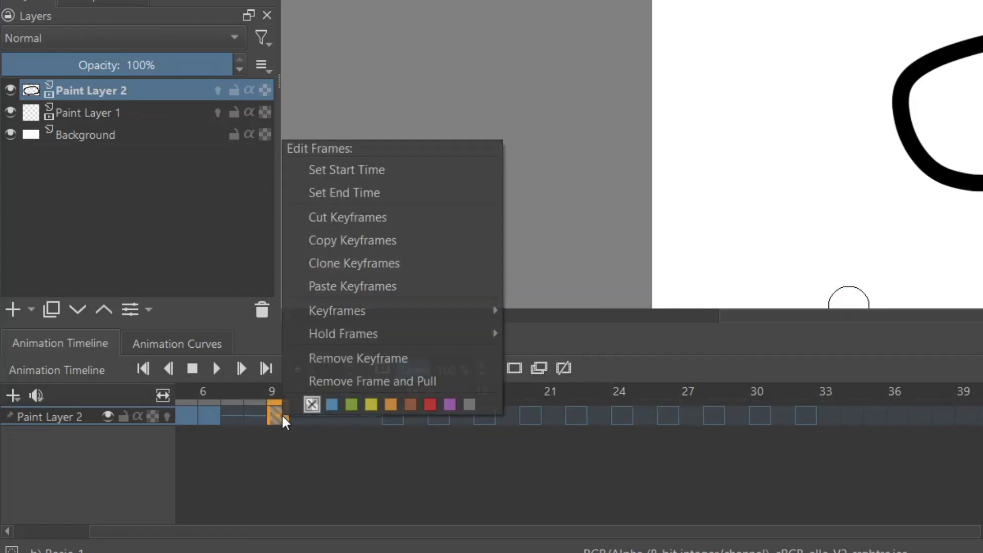
{"action": "left_click", "coordinate": [325, 382]}
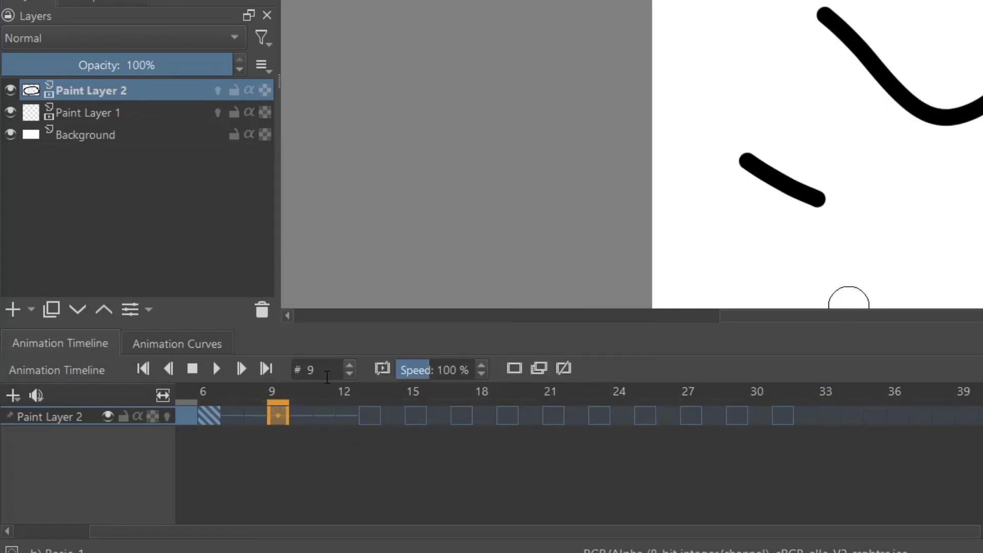
- Insert hold frames at frames 9 and 5, shifting later keyframes right, then check frame 7
{"action": "right_click", "coordinate": [274, 411]}
{"action": "mouse_move", "coordinate": [377, 309]}
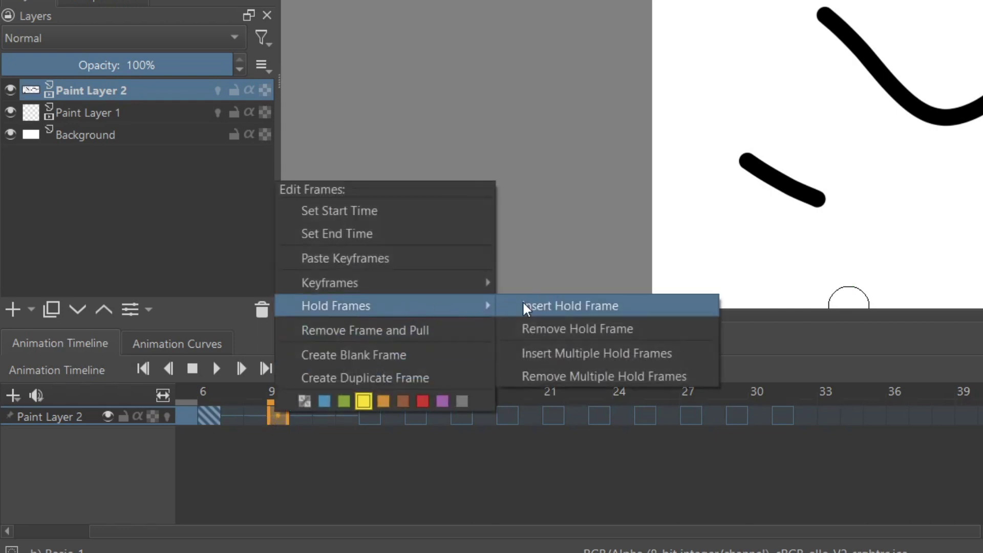
{"action": "left_click", "coordinate": [561, 302]}
{"action": "left_click", "coordinate": [191, 416]}
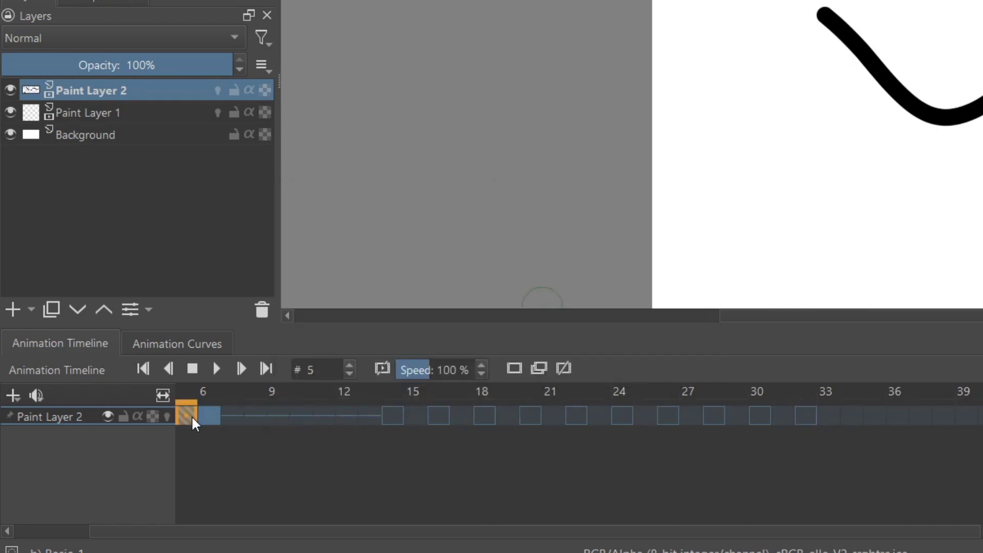
{"action": "right_click", "coordinate": [191, 416]}
{"action": "mouse_move", "coordinate": [370, 333]}
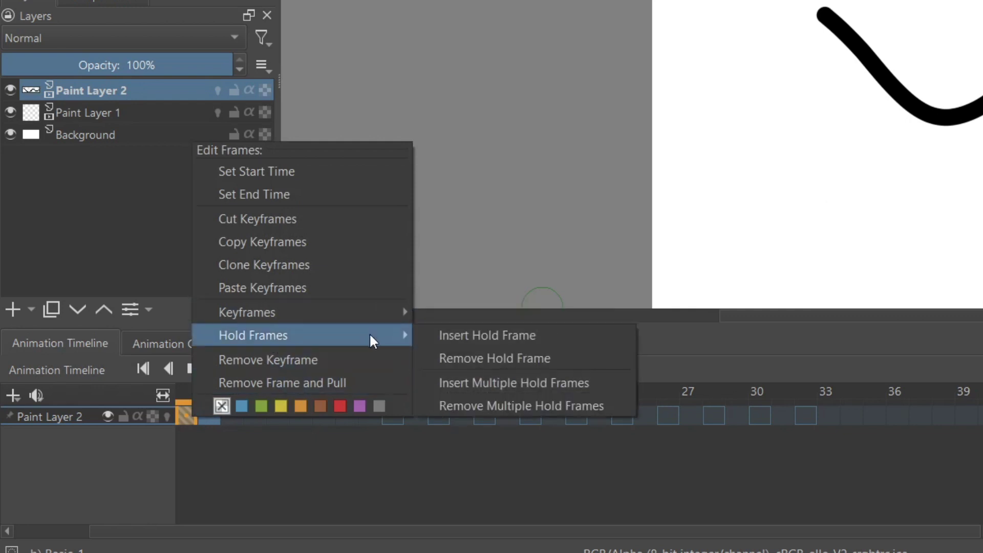
{"action": "left_click", "coordinate": [459, 339]}
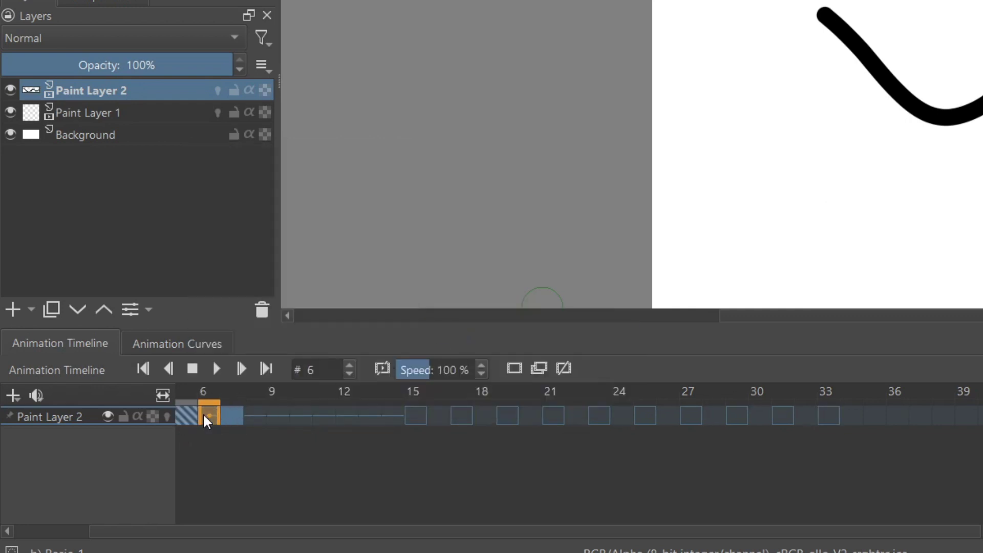
{"action": "left_click", "coordinate": [226, 415]}
- Copy keyframes 15–31 and paste them starting at frame 36
{"action": "left_click", "coordinate": [210, 414]}
{"action": "left_click", "coordinate": [232, 415]}
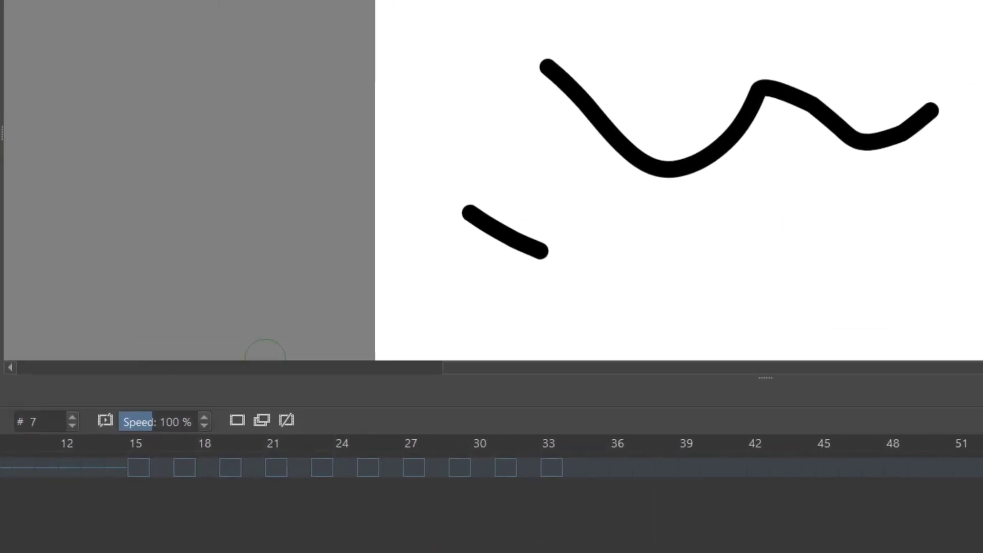
{"action": "left_click", "coordinate": [139, 467]}
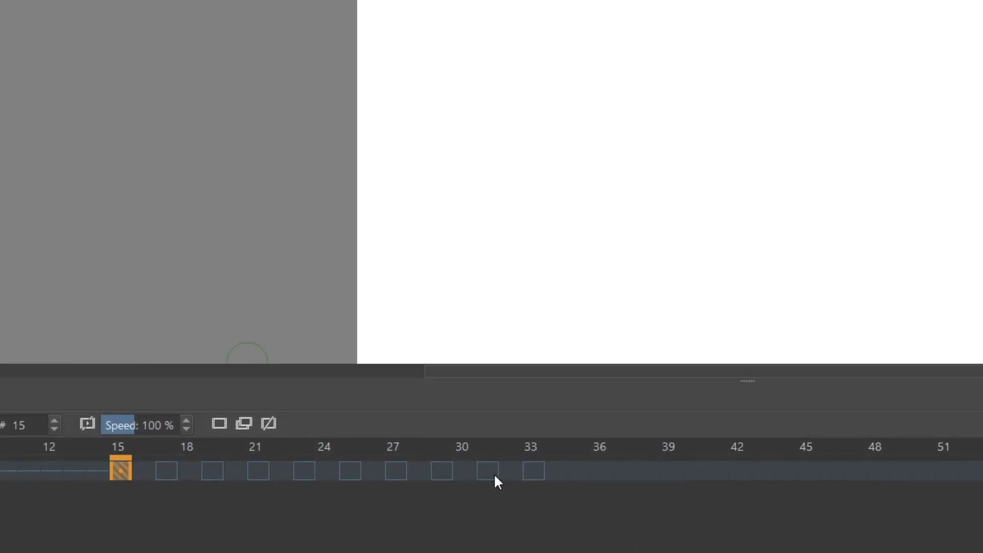
{"action": "left_click", "coordinate": [511, 470], "text": "shift"}
{"action": "right_click", "coordinate": [511, 470]}
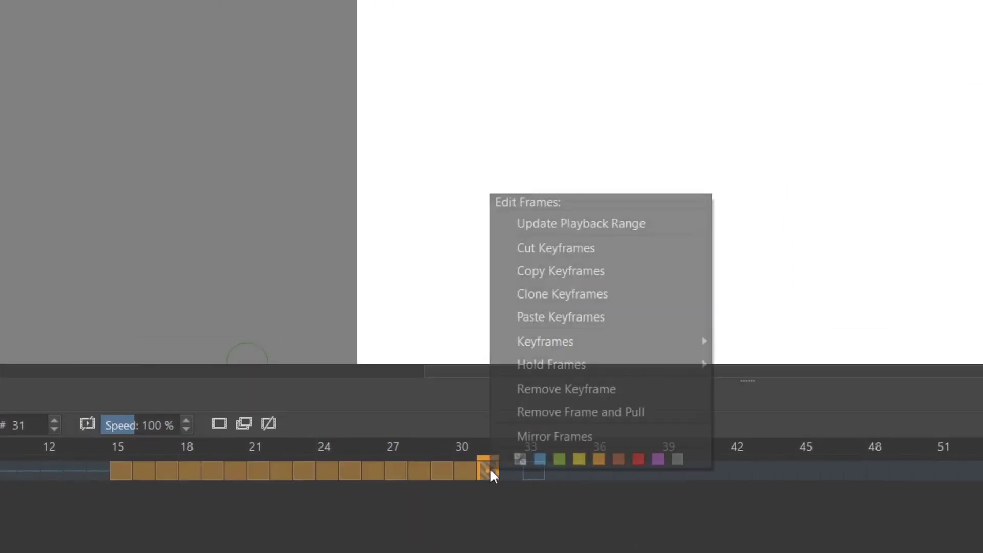
{"action": "left_click", "coordinate": [583, 267]}
{"action": "right_click", "coordinate": [607, 471]}
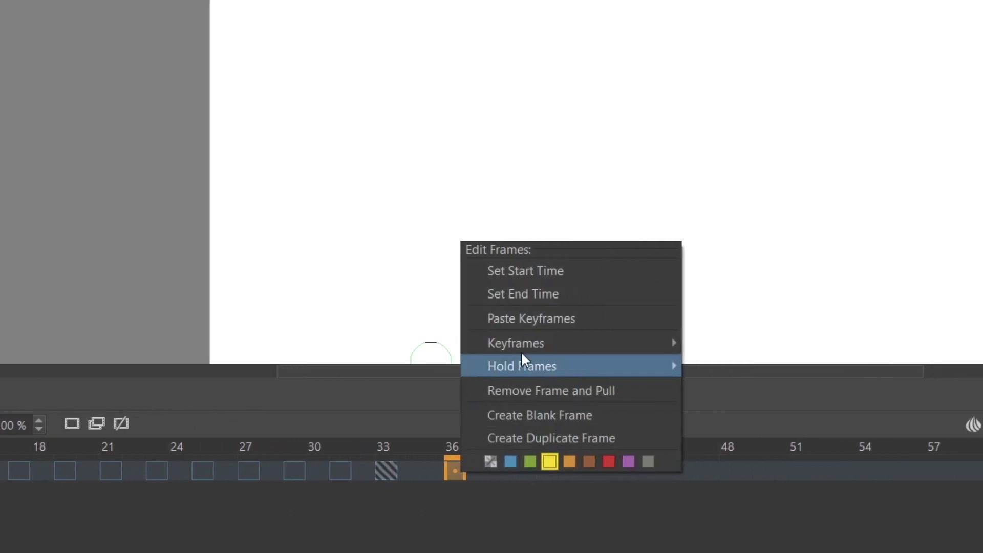
{"action": "left_click", "coordinate": [683, 319]}
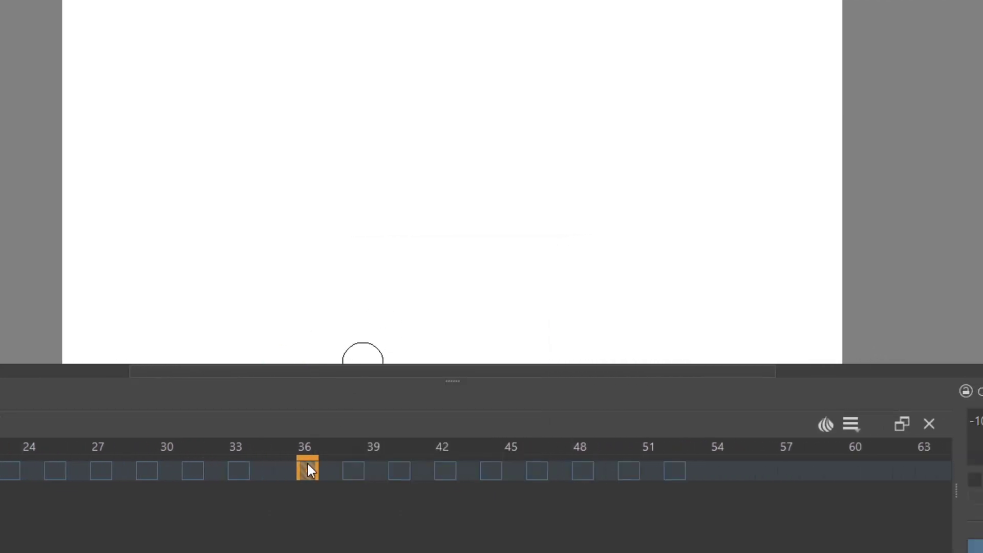
- Cut the pasted keyframes 36–52 and paste them starting at frame 54
{"action": "left_click", "coordinate": [672, 472], "text": "shift"}
{"action": "right_click", "coordinate": [672, 472]}
{"action": "left_click", "coordinate": [757, 250]}
{"action": "left_click", "coordinate": [728, 469]}
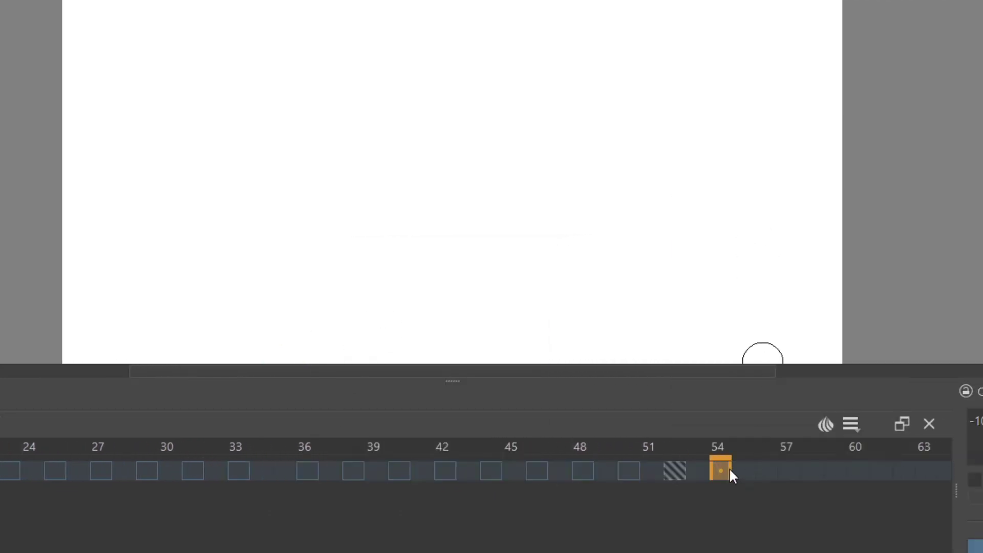
{"action": "right_click", "coordinate": [729, 468]}
{"action": "left_click", "coordinate": [756, 315]}
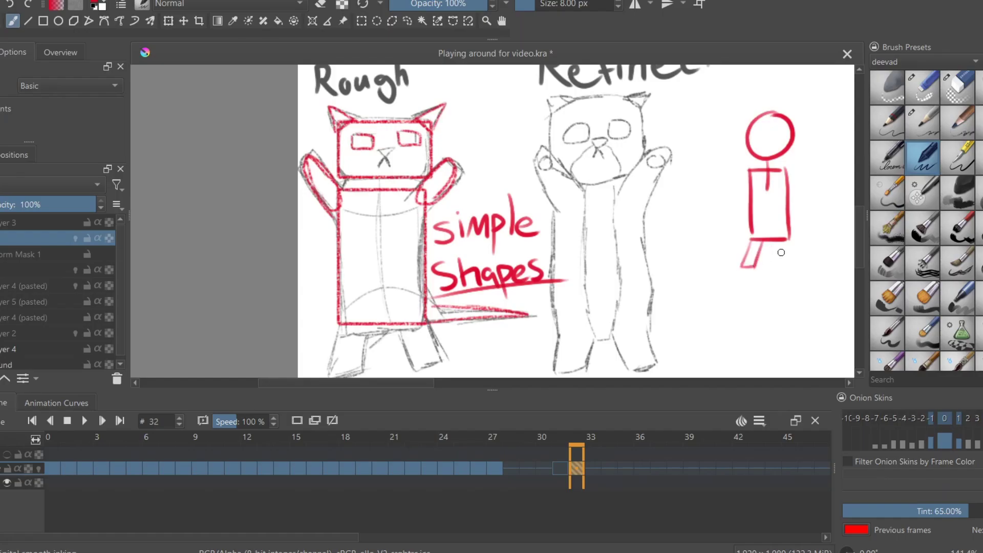
- Draw the stick figure's right leg, nudge the frame 5 cat sketch down, and scrub to preview
{"action": "left_click_drag", "start_coordinate": [770, 238], "coordinate": [790, 267]}
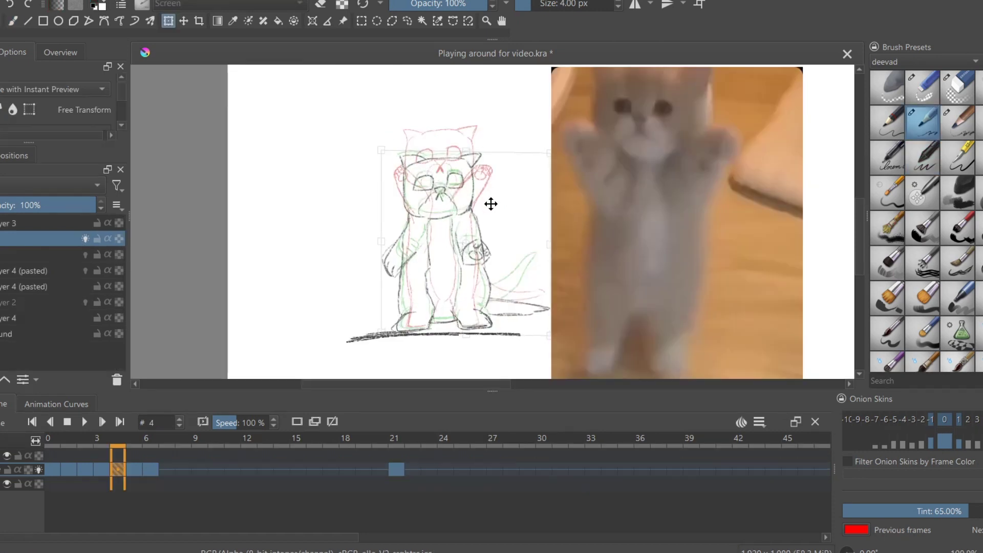
{"action": "left_click", "coordinate": [134, 477]}
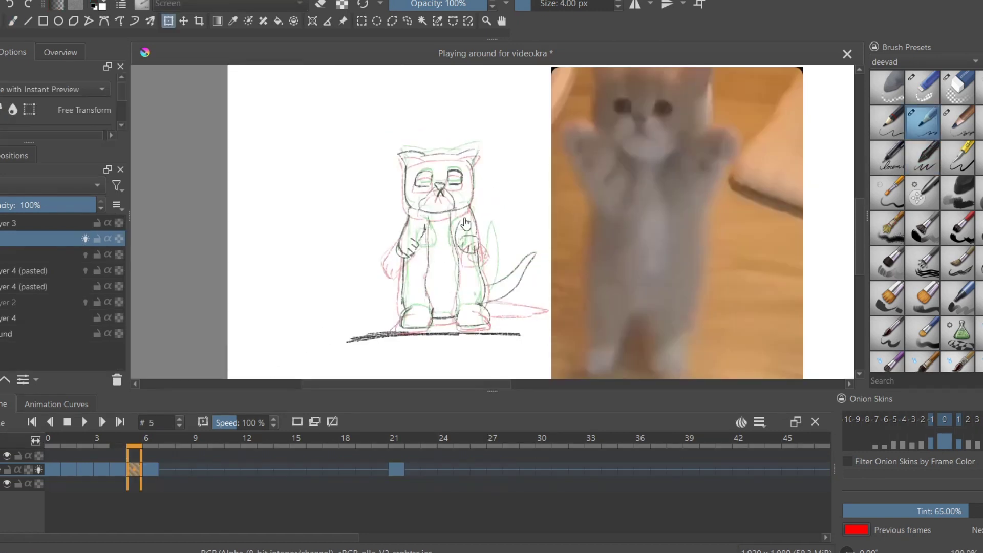
{"action": "left_click_drag", "start_coordinate": [490, 188], "coordinate": [488, 195]}
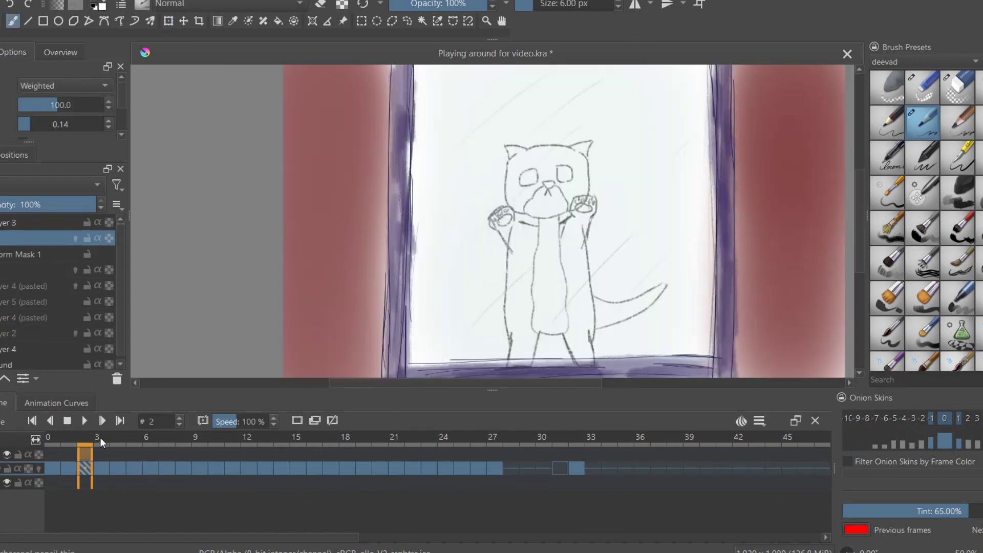
{"action": "mouse_move", "coordinate": [89, 445]}
{"action": "left_mouse_down"}
{"action": "mouse_move", "coordinate": [73, 446]}
{"action": "mouse_move", "coordinate": [494, 447]}
{"action": "left_mouse_up"}
- On frame 32, lasso a freehand selection around the rough red cat sketch
{"action": "left_click", "coordinate": [576, 467]}
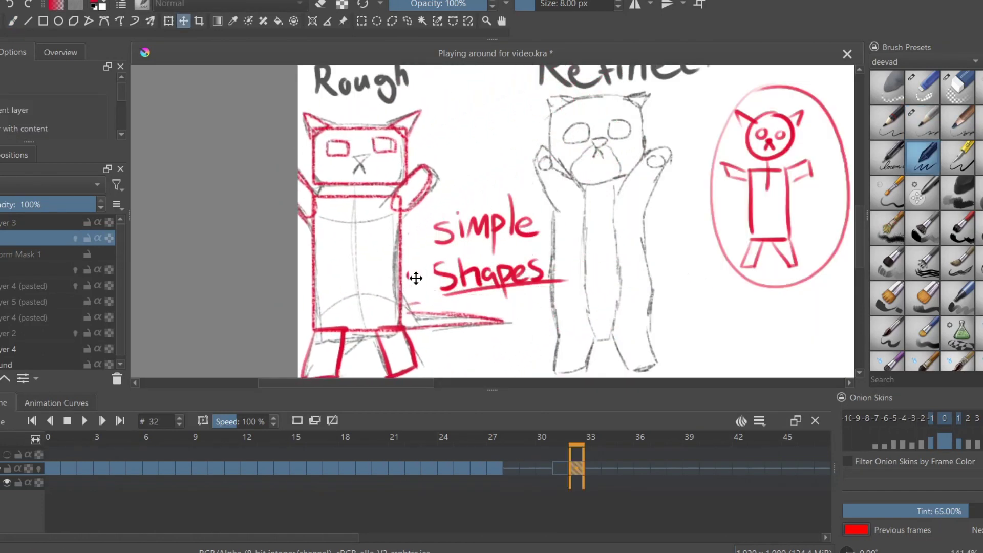
{"action": "left_click_drag", "start_coordinate": [433, 273], "coordinate": [438, 275]}
{"action": "key", "text": "ctrl+r"}
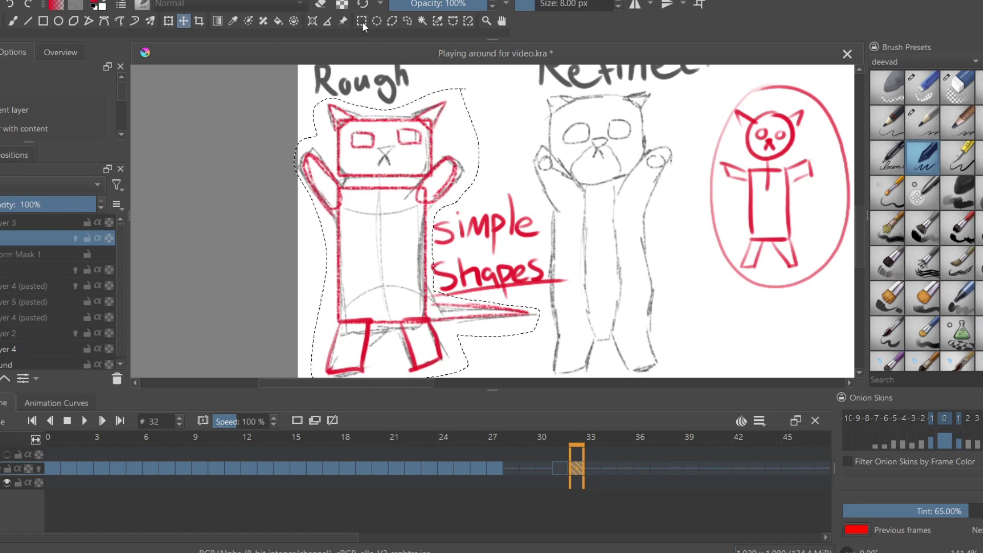
{"action": "left_click_drag", "start_coordinate": [491, 127], "coordinate": [490, 128]}
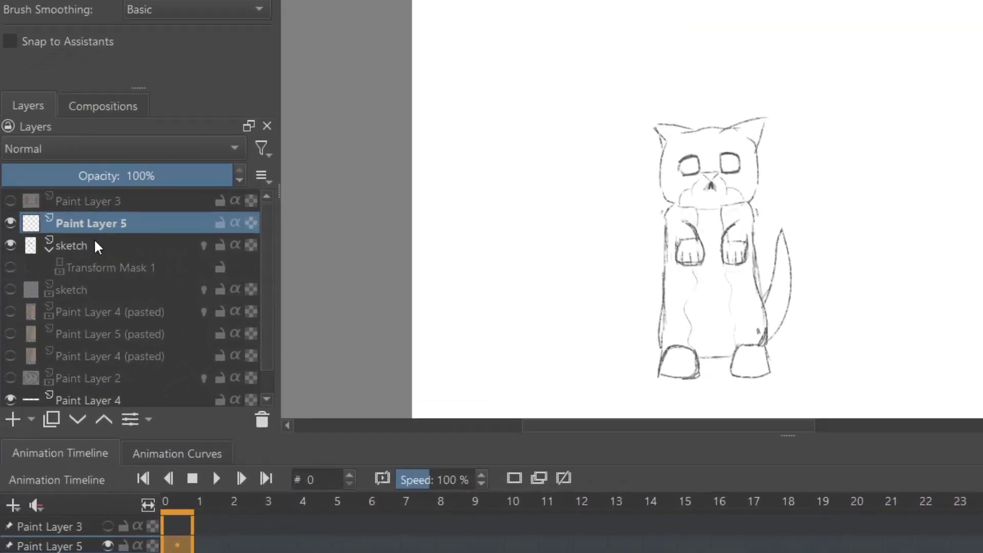
- Rename Paint Layer 5 to 'Lineart'
{"action": "double_click", "coordinate": [84, 229]}
{"action": "type", "text": "Lineart"}
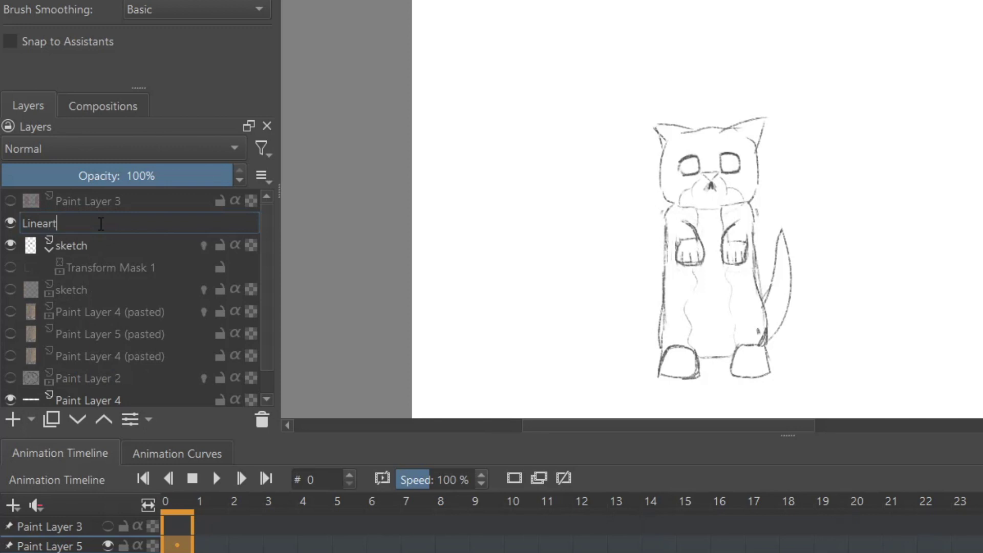
{"action": "key", "text": "Return"}
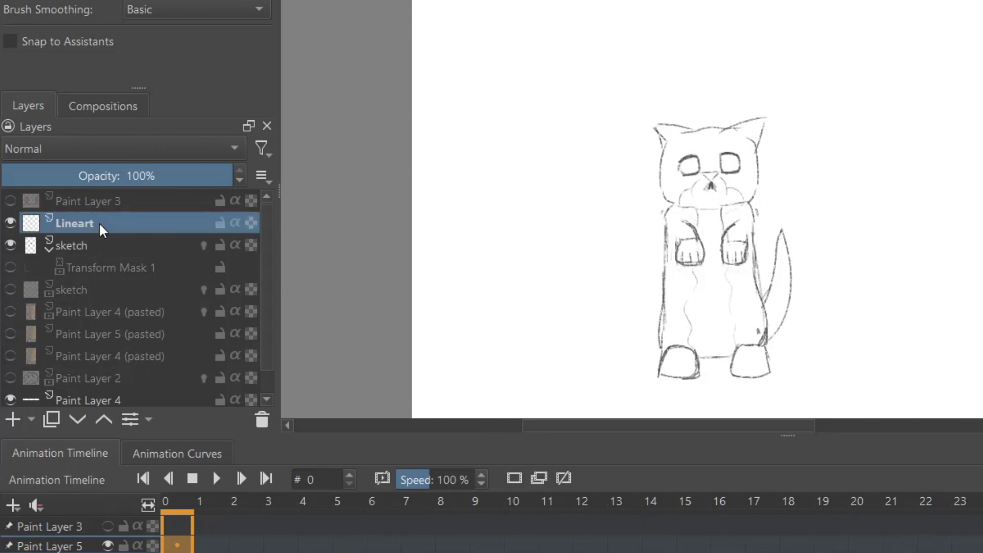
- Add a new layer named 'Color' and fill the cat's left arm area orange on it
{"action": "left_click", "coordinate": [8, 423]}
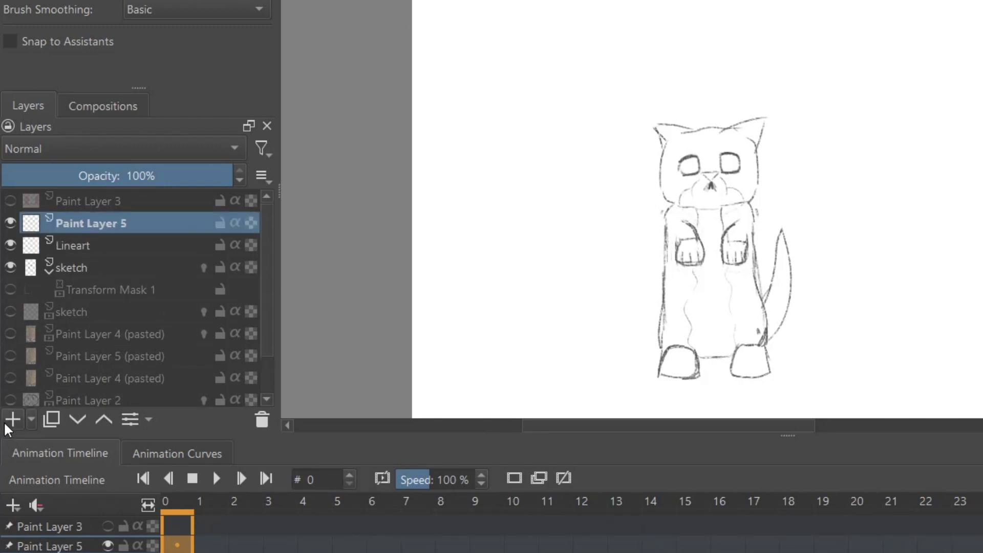
{"action": "double_click", "coordinate": [125, 225]}
{"action": "type", "text": "C"}
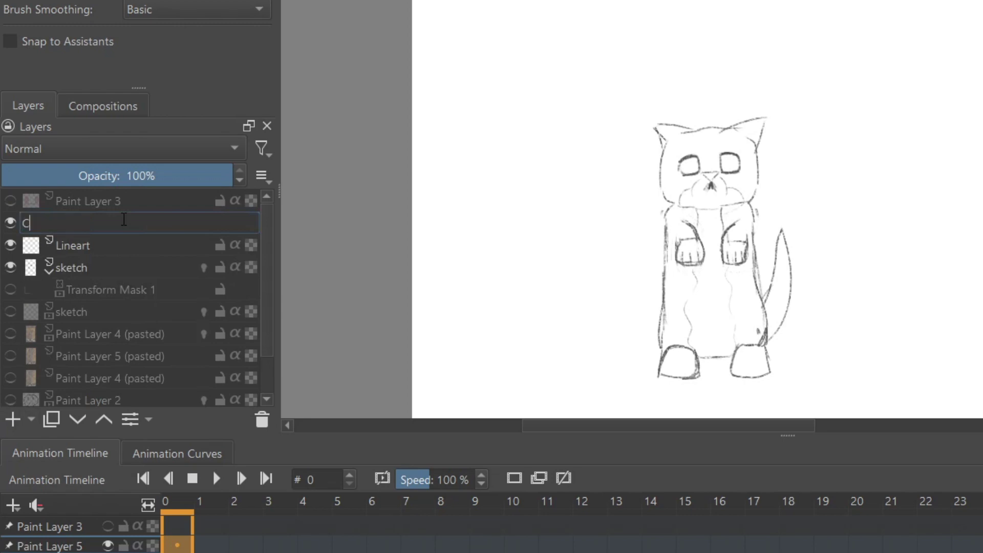
{"action": "type", "text": "olor"}
{"action": "key", "text": "Return"}
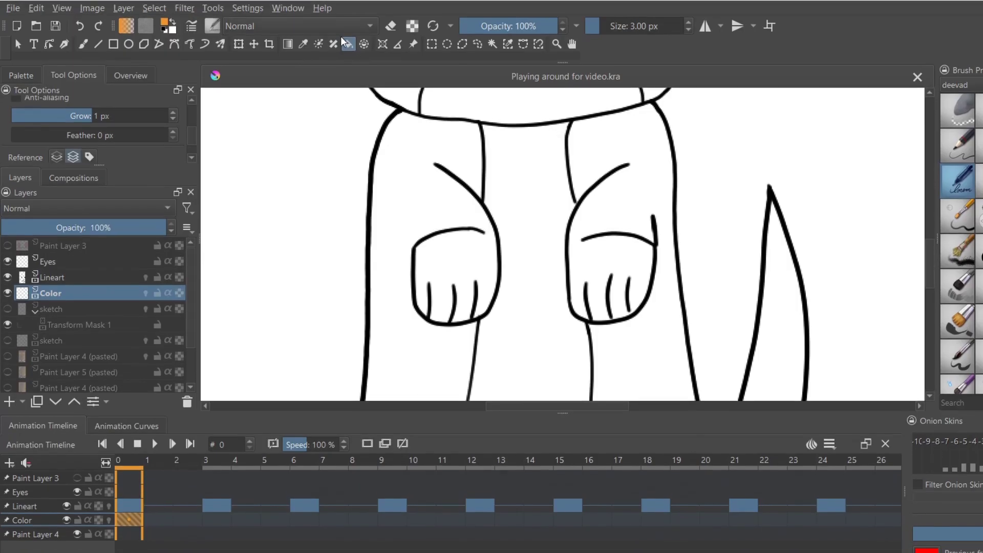
{"action": "left_click", "coordinate": [446, 205]}
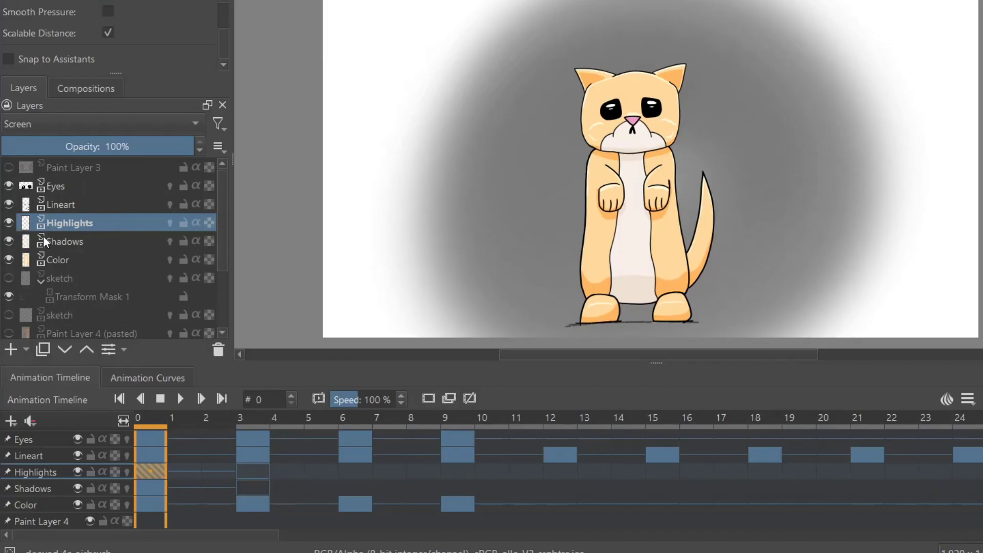
- Hide and re-show the Highlights and Shadows layers to compare, then view frame 3
{"action": "left_click", "coordinate": [8, 221]}
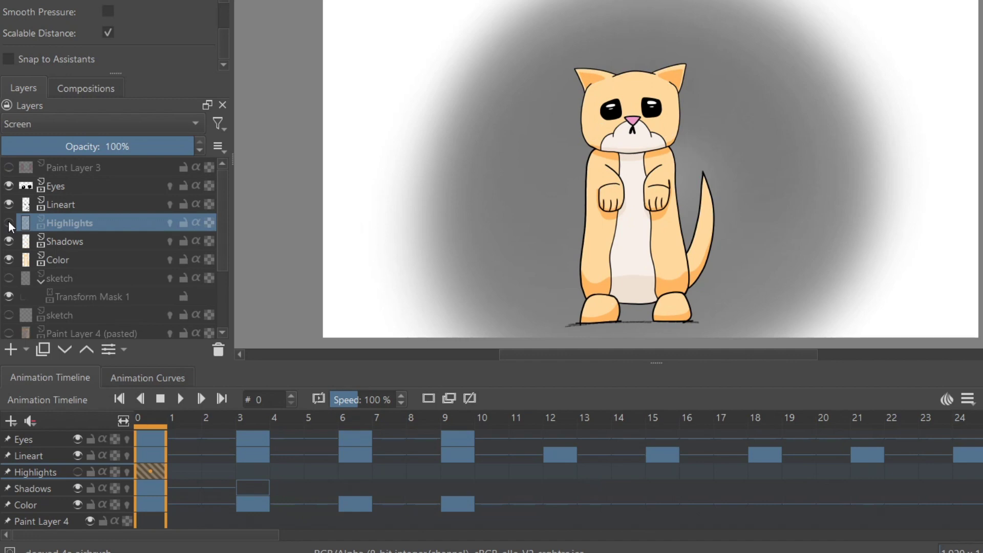
{"action": "left_click", "coordinate": [8, 221]}
{"action": "left_click", "coordinate": [8, 240]}
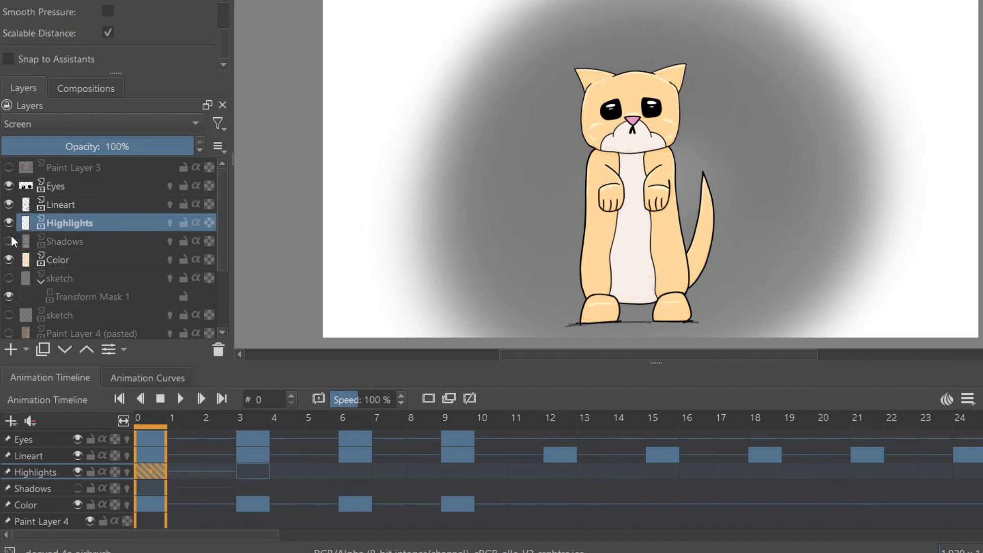
{"action": "left_click", "coordinate": [9, 241]}
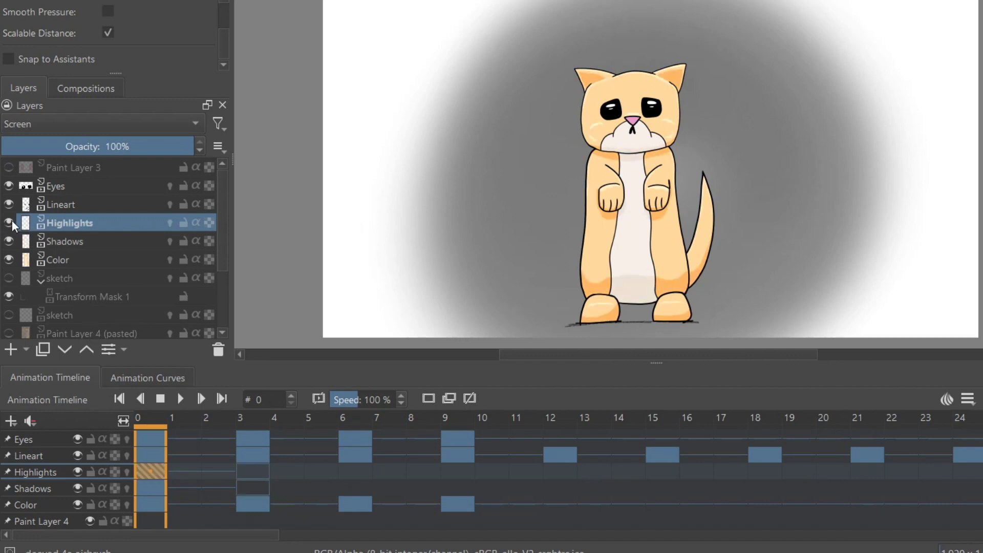
{"action": "left_click", "coordinate": [250, 490]}
{"action": "left_click", "coordinate": [152, 481]}
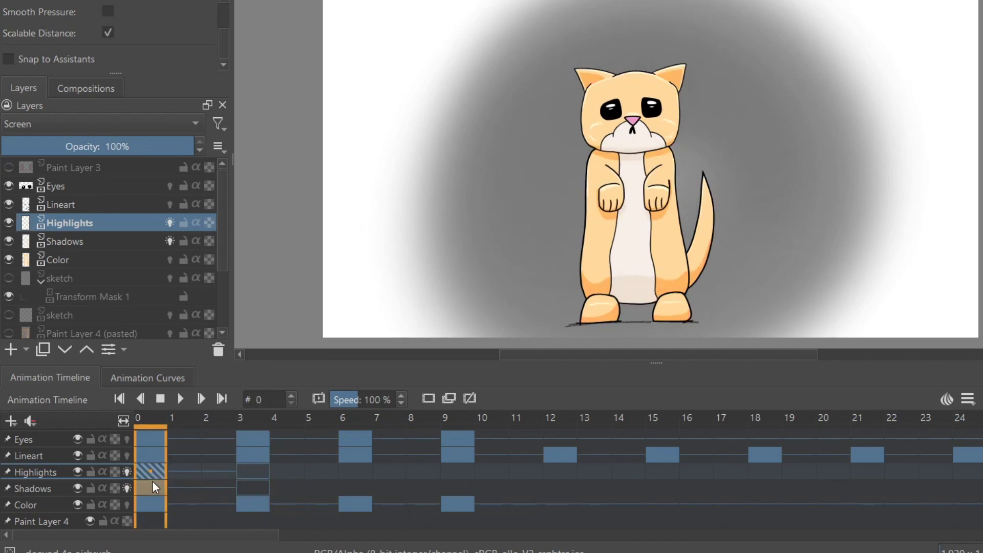
{"action": "left_click", "coordinate": [244, 488]}
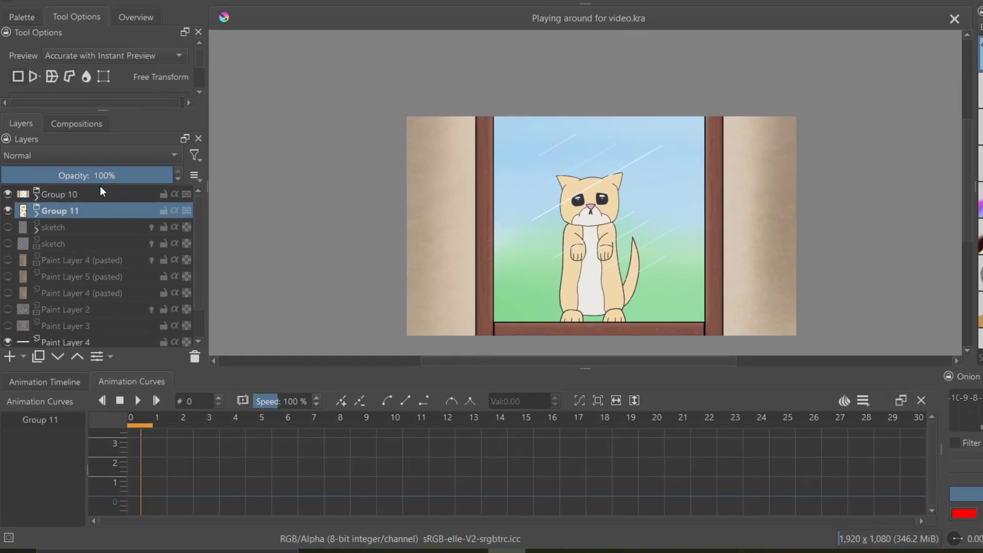
- Add a transform mask to Group 11
{"action": "left_click_drag", "start_coordinate": [123, 181], "coordinate": [204, 168]}
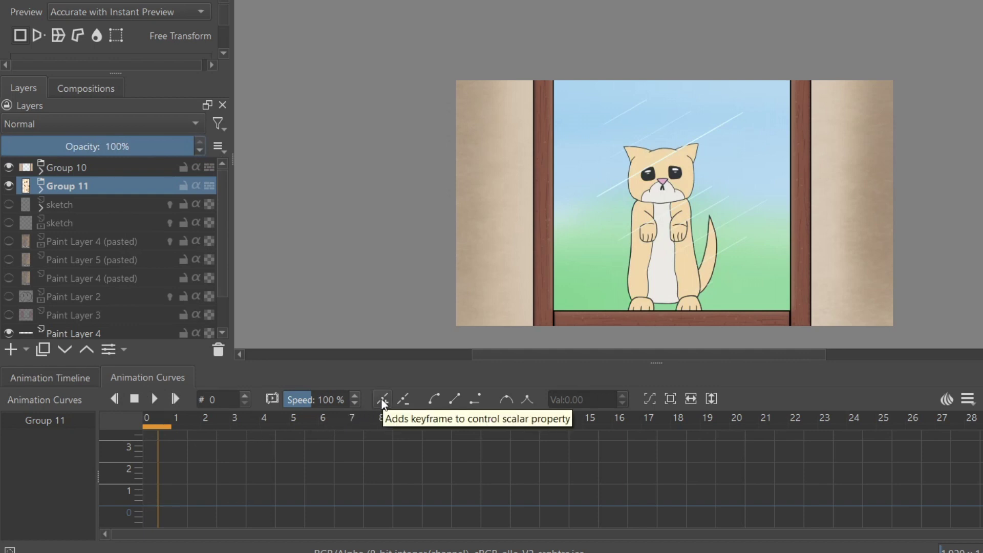
{"action": "left_click", "coordinate": [27, 350]}
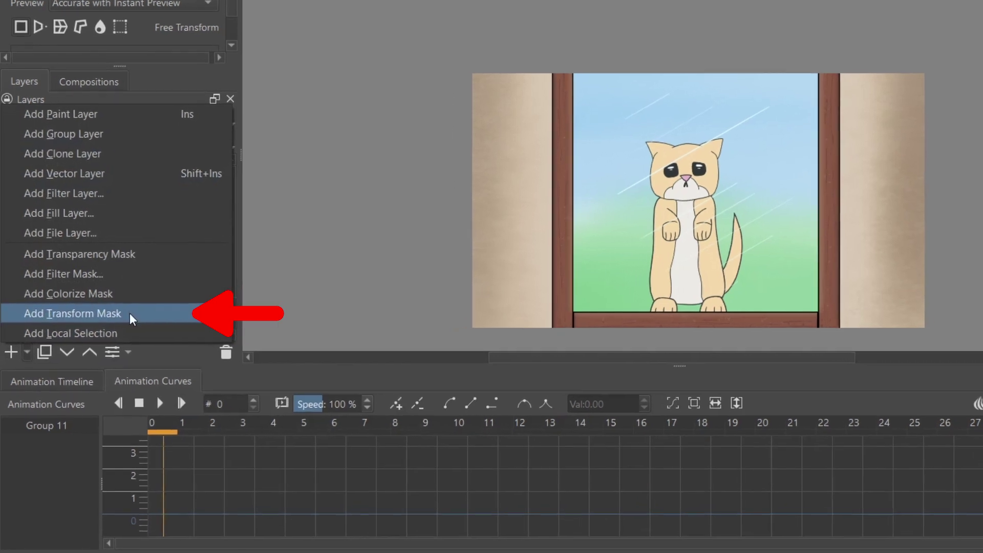
{"action": "left_click", "coordinate": [82, 313]}
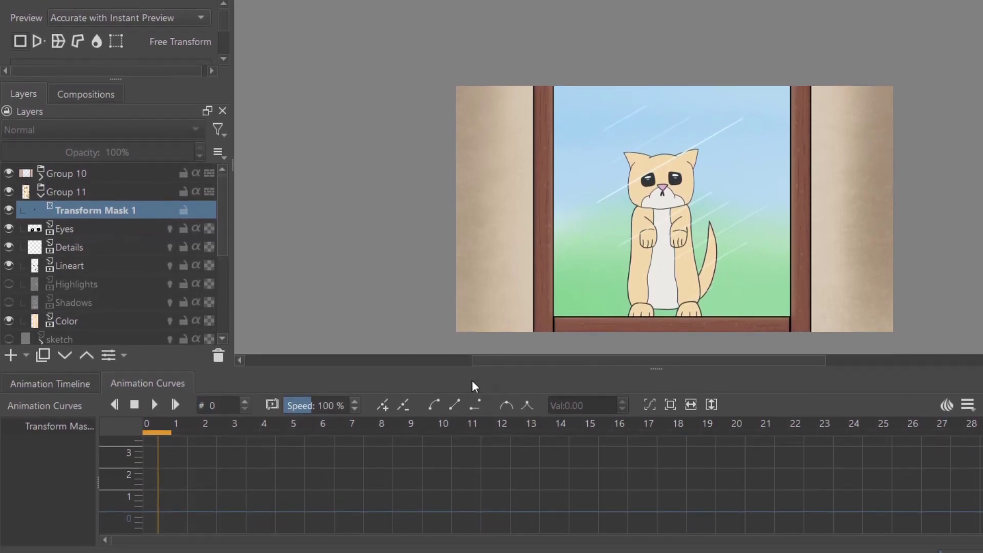
- Key the transform at frames 0 and 28, move the cat right and slightly up at 28, and play
{"action": "left_click", "coordinate": [385, 441]}
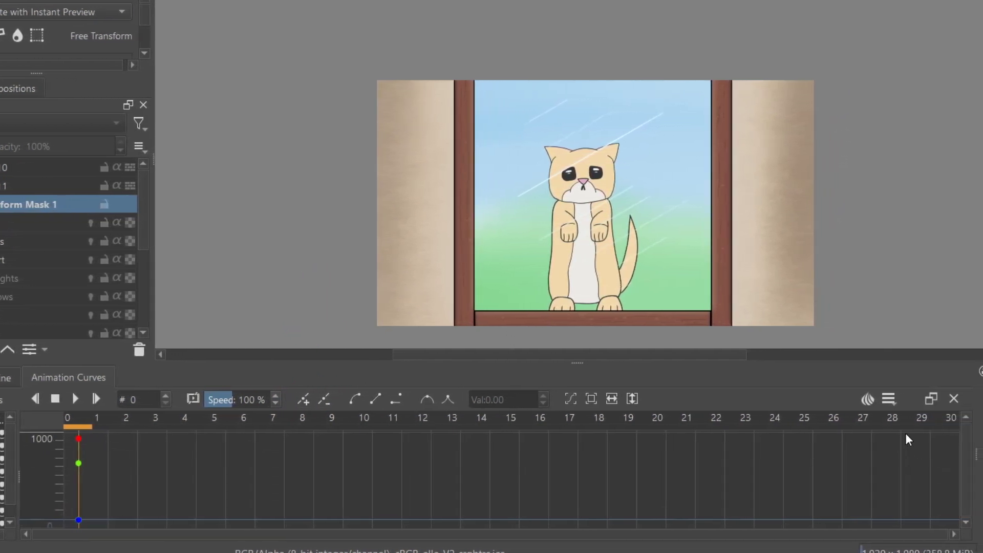
{"action": "left_click", "coordinate": [921, 425]}
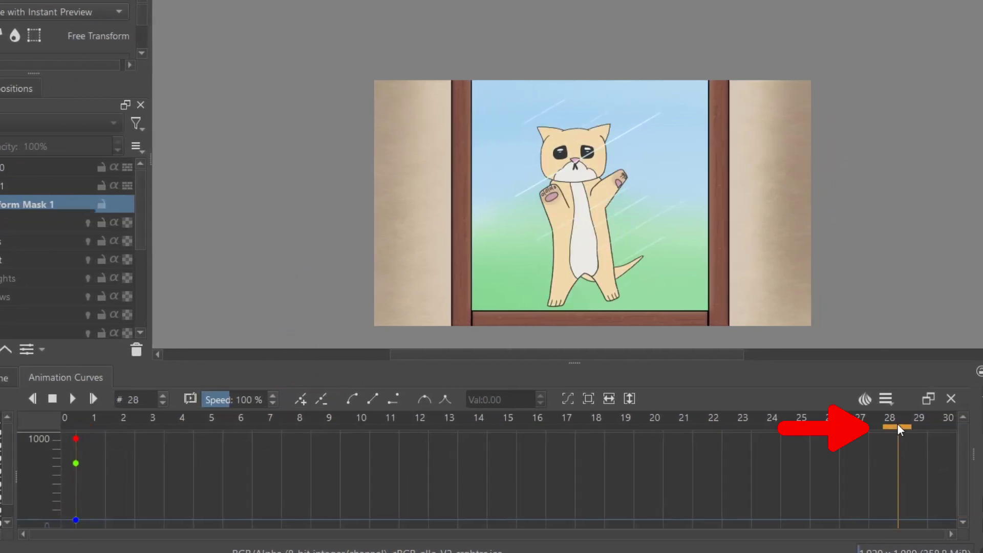
{"action": "left_click", "coordinate": [301, 399]}
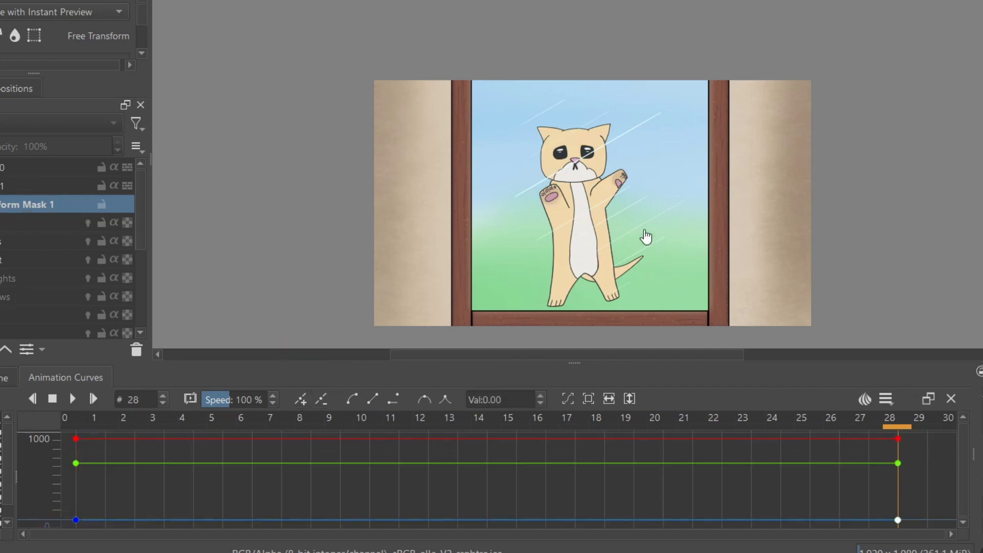
{"action": "left_click", "coordinate": [589, 217]}
{"action": "left_click_drag", "start_coordinate": [594, 200], "coordinate": [652, 183]}
{"action": "key", "text": "space"}
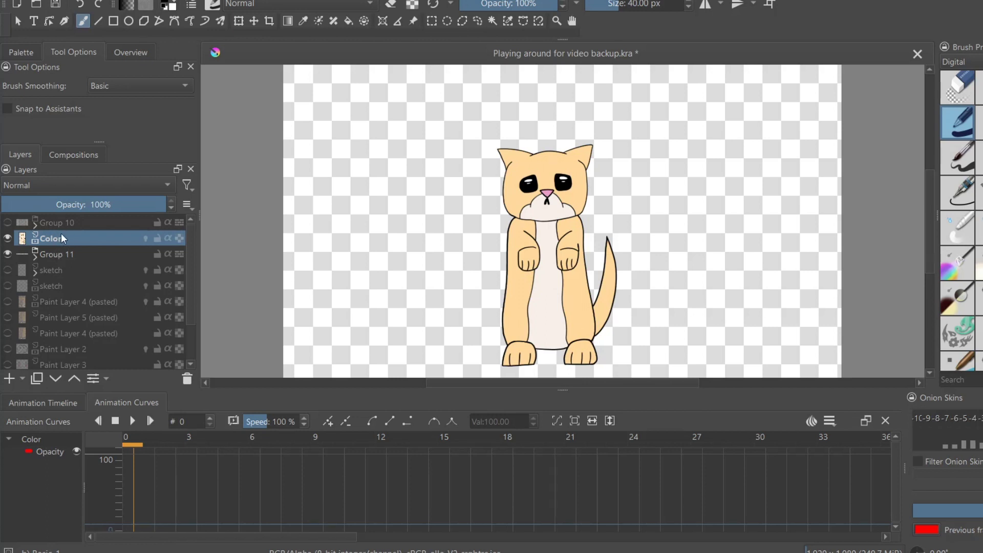
- Key the Color layer's opacity at frame 29 and lower it to 20% at frame 15
{"action": "left_click", "coordinate": [136, 420]}
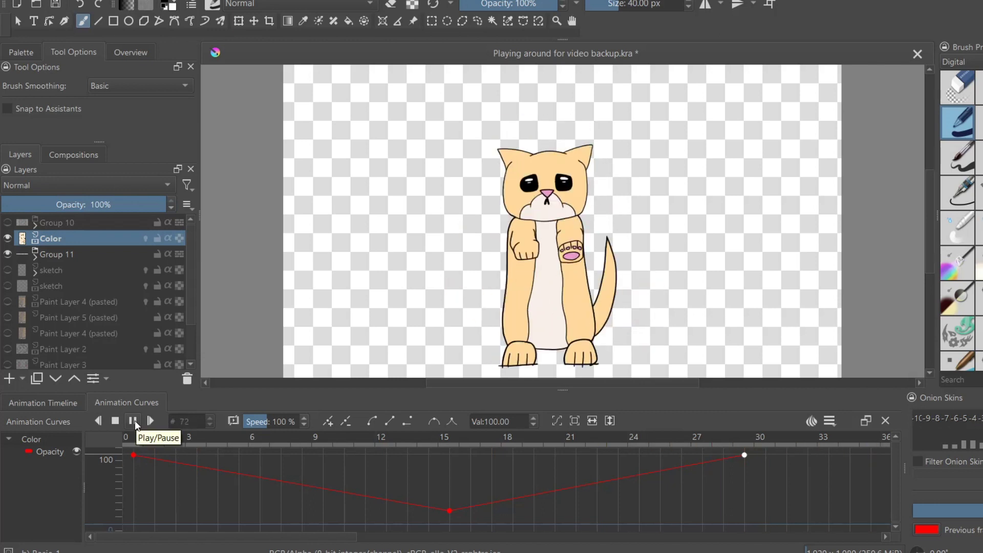
{"action": "left_click", "coordinate": [135, 424]}
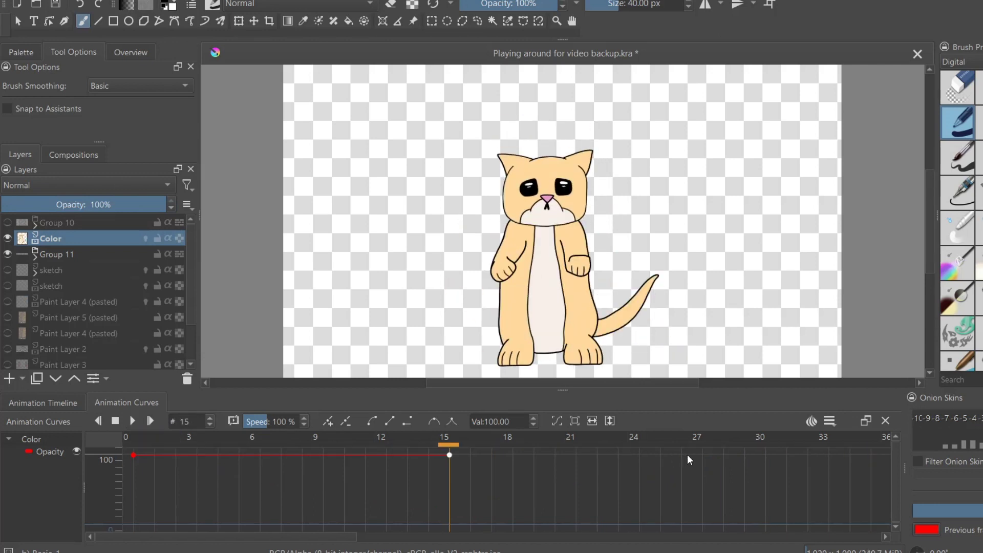
{"action": "left_click", "coordinate": [745, 445]}
{"action": "left_click", "coordinate": [326, 423]}
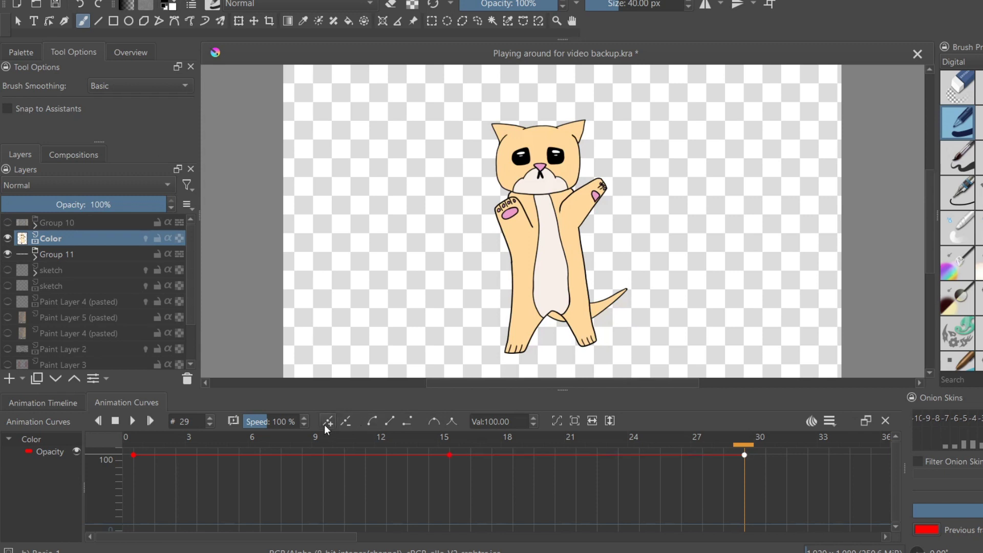
{"action": "left_click", "coordinate": [133, 445]}
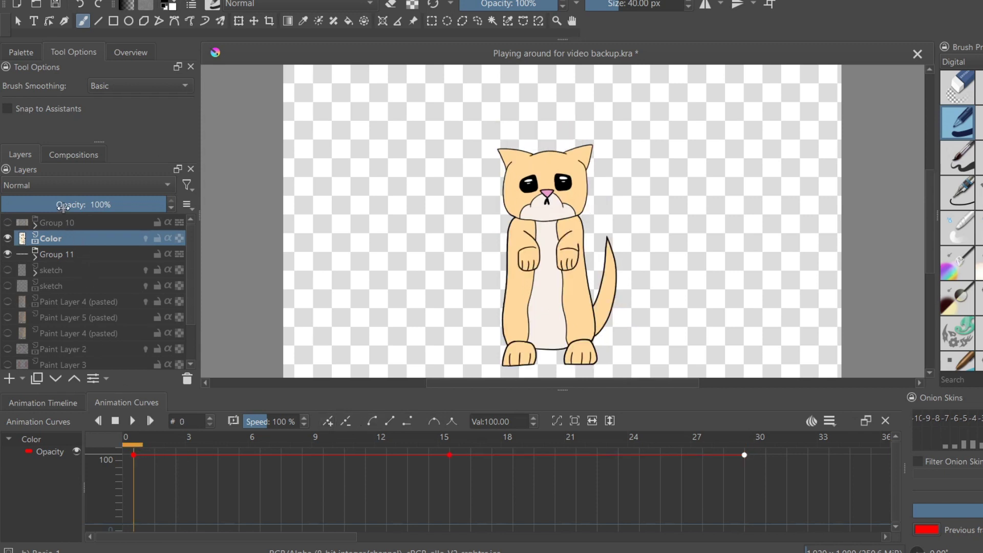
{"action": "left_click", "coordinate": [449, 445]}
{"action": "left_click", "coordinate": [54, 203]}
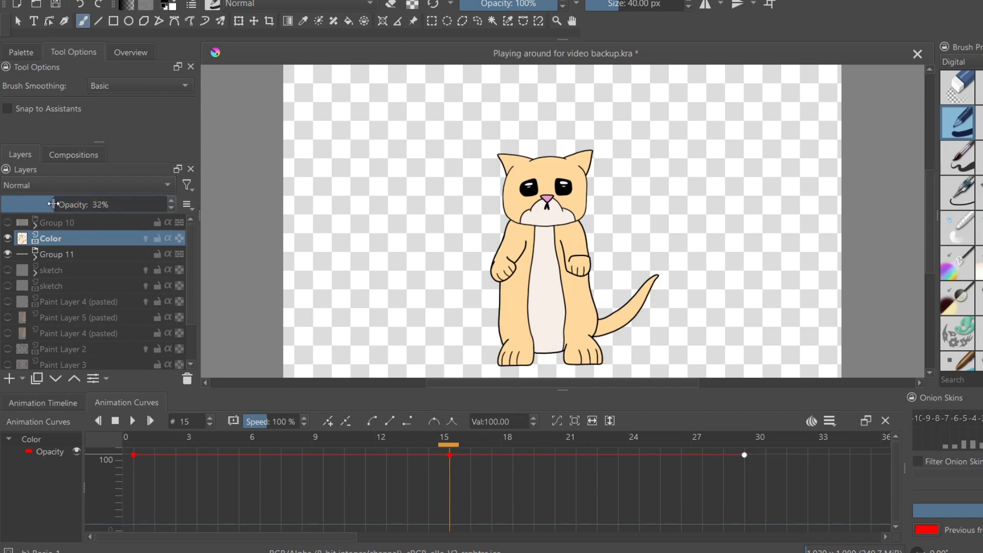
{"action": "left_click_drag", "start_coordinate": [53, 204], "coordinate": [33, 205]}
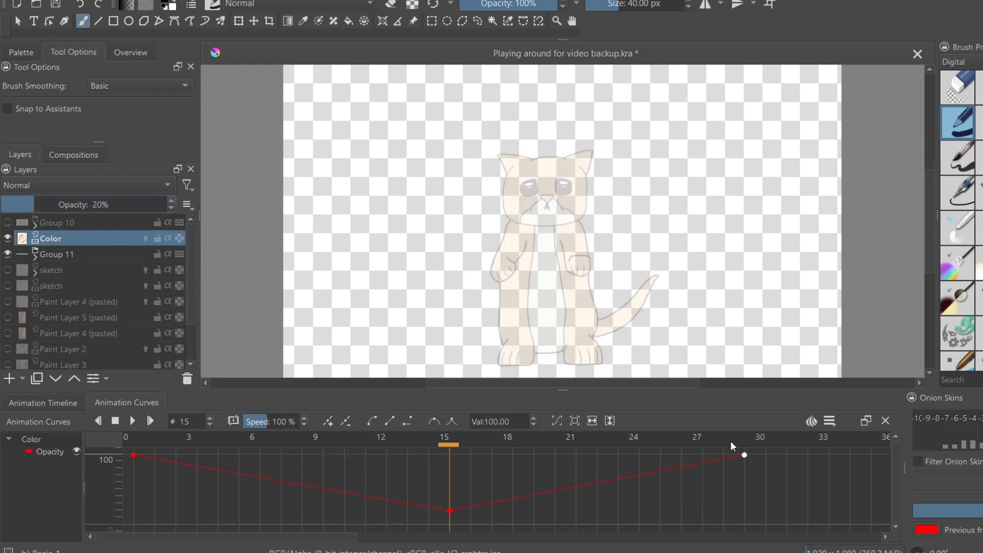
{"action": "left_click", "coordinate": [745, 444]}
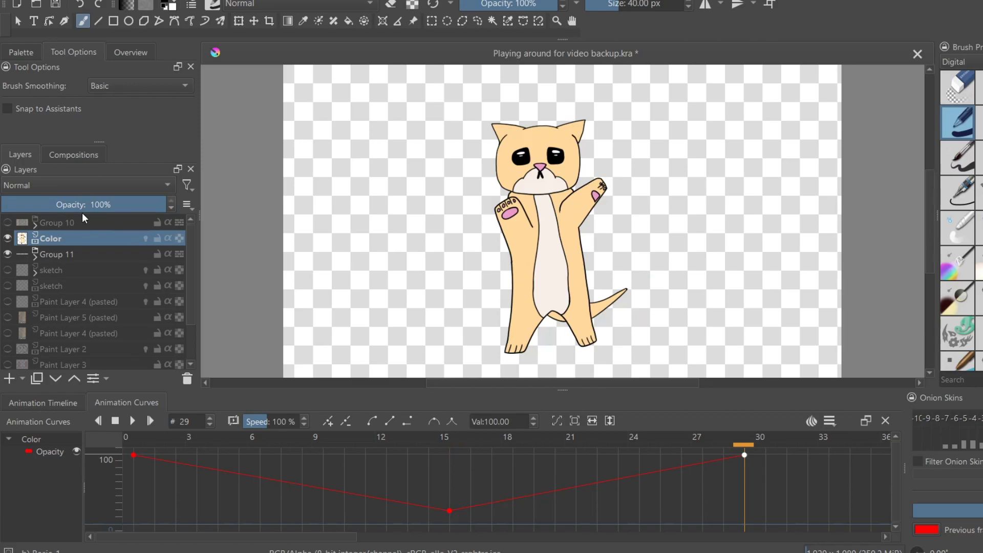
{"action": "left_click", "coordinate": [101, 205]}
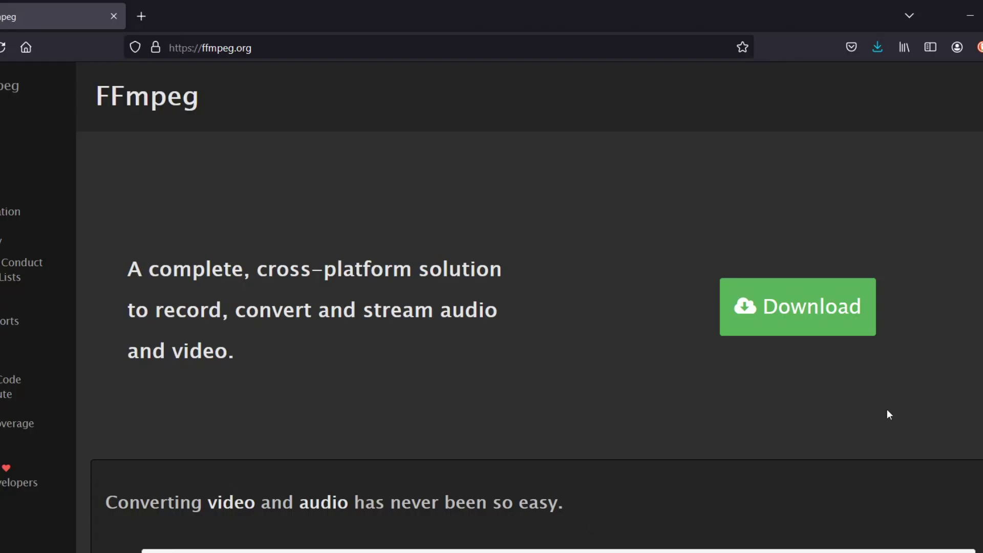
- Go from ffmpeg.org's Download page to BtbN's Windows builds and download ffmpeg-master-latest-win64-gpl-shared.zip
{"action": "left_click", "coordinate": [810, 315]}
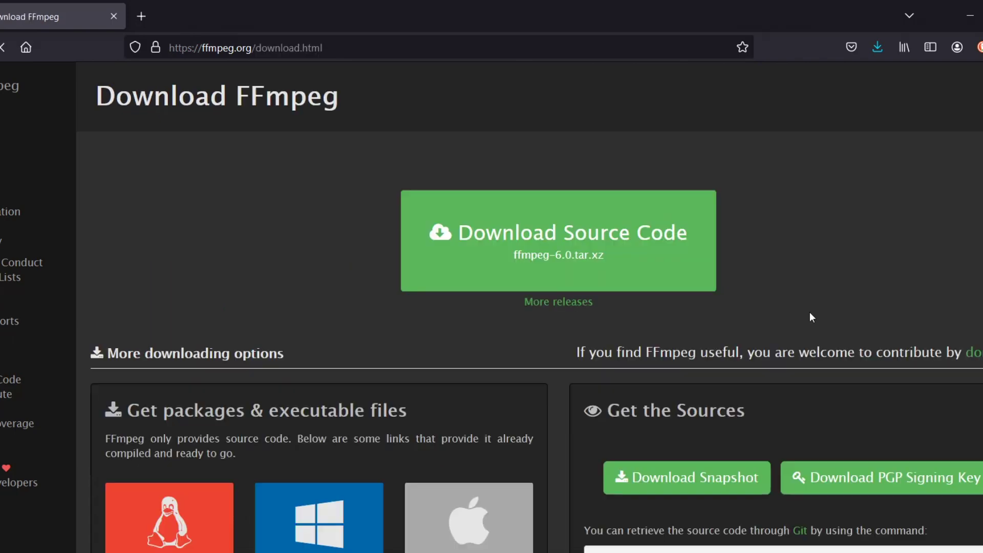
{"action": "left_click", "coordinate": [319, 518]}
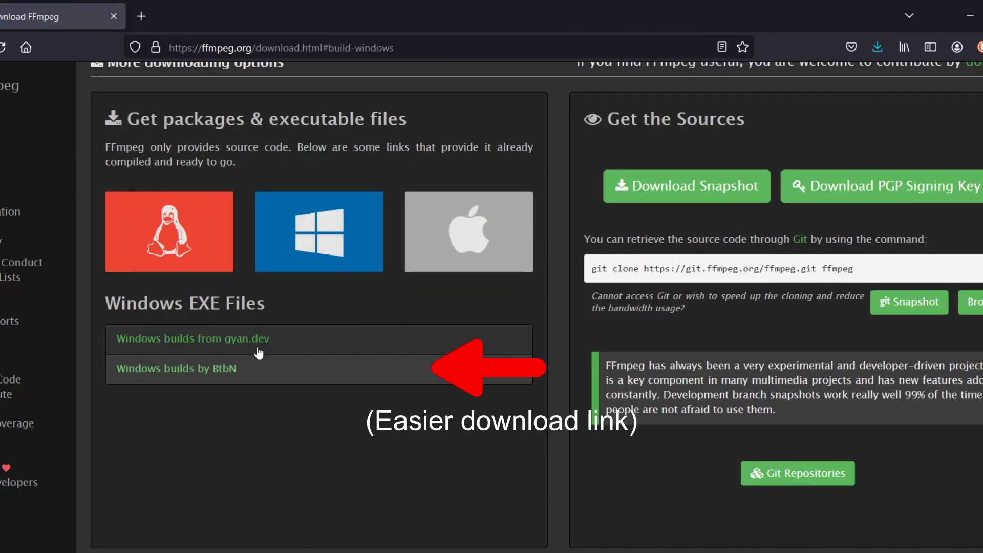
{"action": "left_click", "coordinate": [254, 370]}
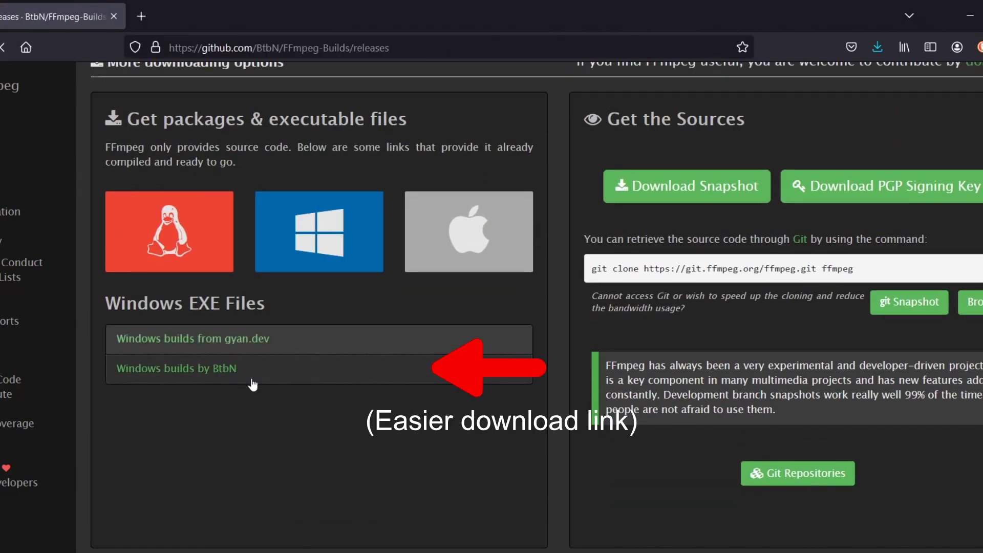
{"action": "scroll", "coordinate": [524, 357], "scroll_direction": "down", "scroll_amount": 5}
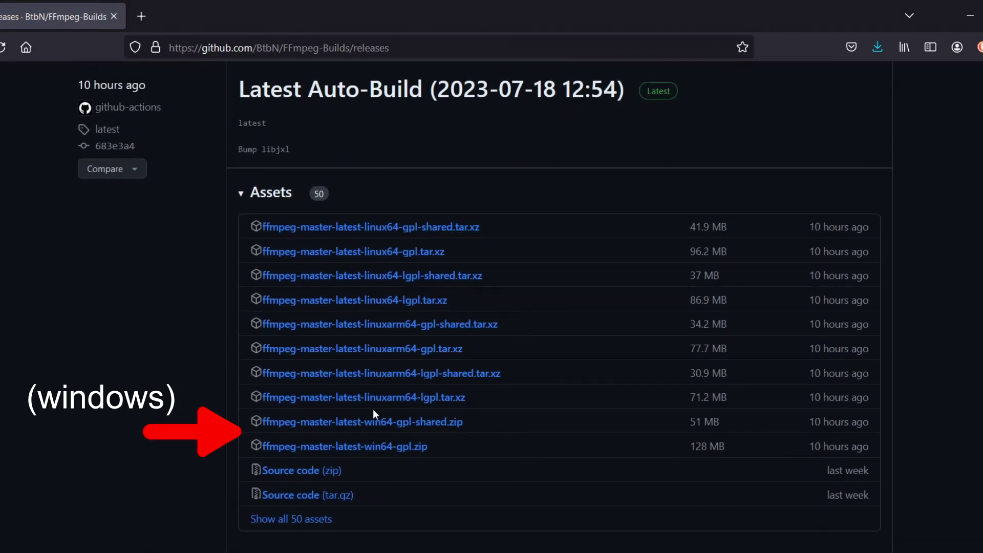
{"action": "left_click", "coordinate": [386, 423]}
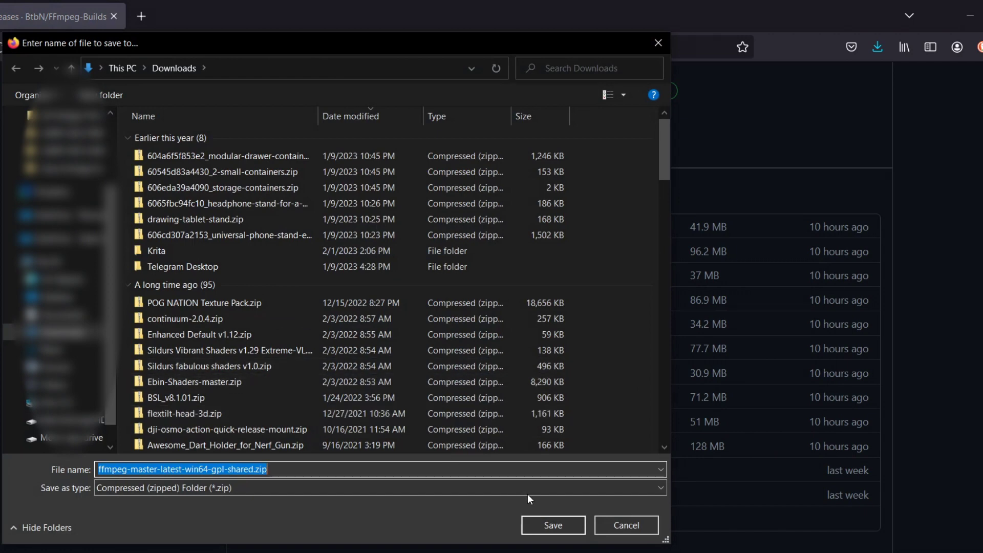
- Save the FFmpeg zip to Downloads, extract it, and open its nested ffmpeg\bin folder
{"action": "left_click", "coordinate": [548, 527]}
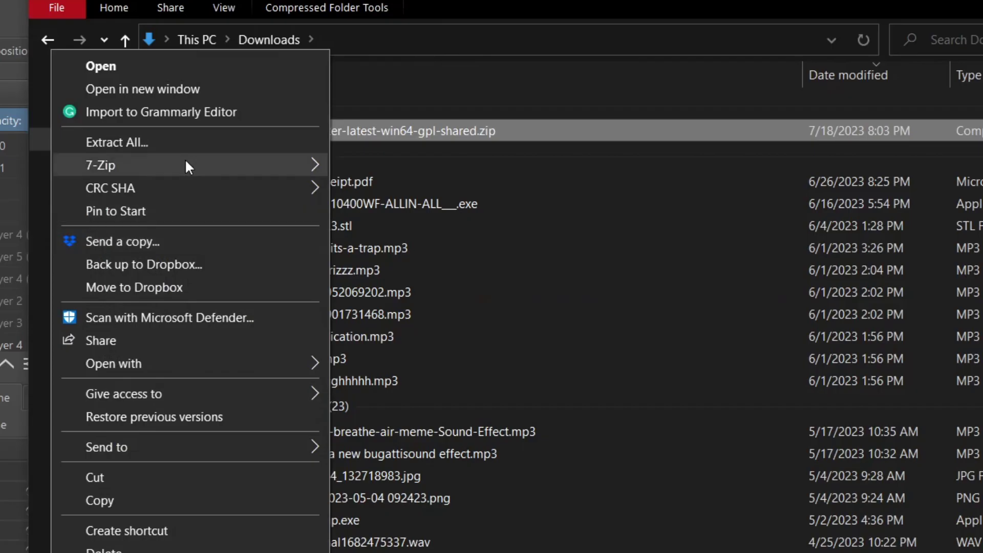
{"action": "left_click", "coordinate": [277, 142]}
{"action": "left_click", "coordinate": [665, 432]}
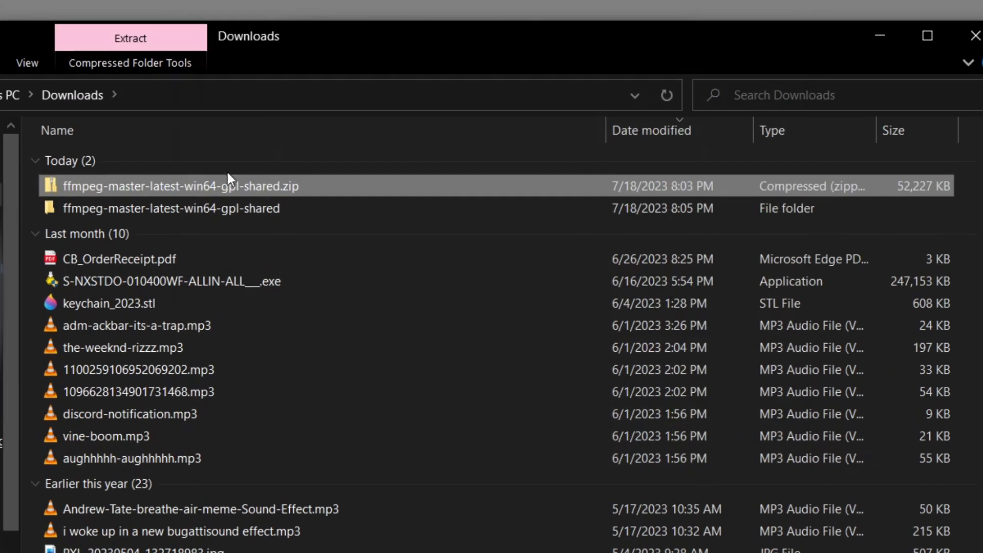
{"action": "double_click", "coordinate": [179, 219]}
{"action": "double_click", "coordinate": [198, 70]}
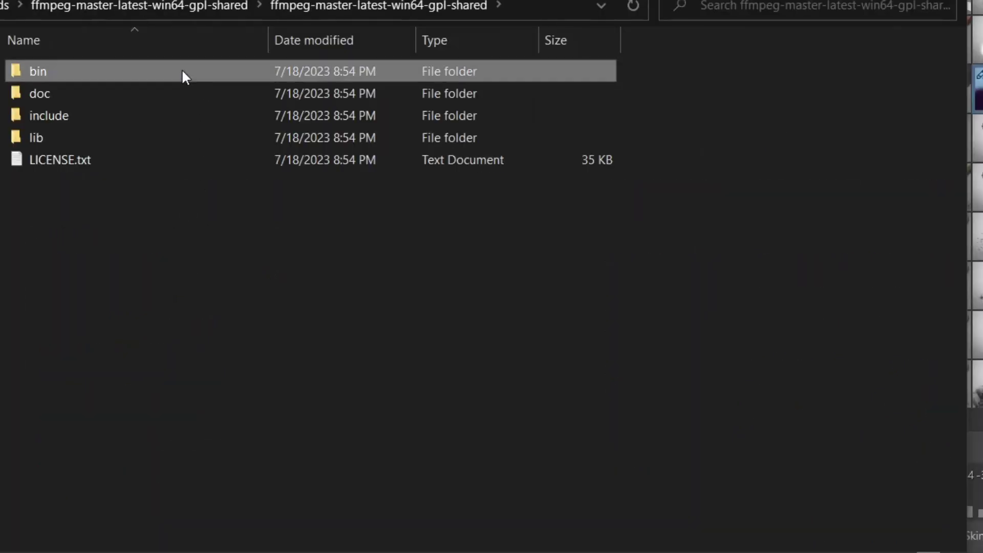
{"action": "double_click", "coordinate": [176, 71]}
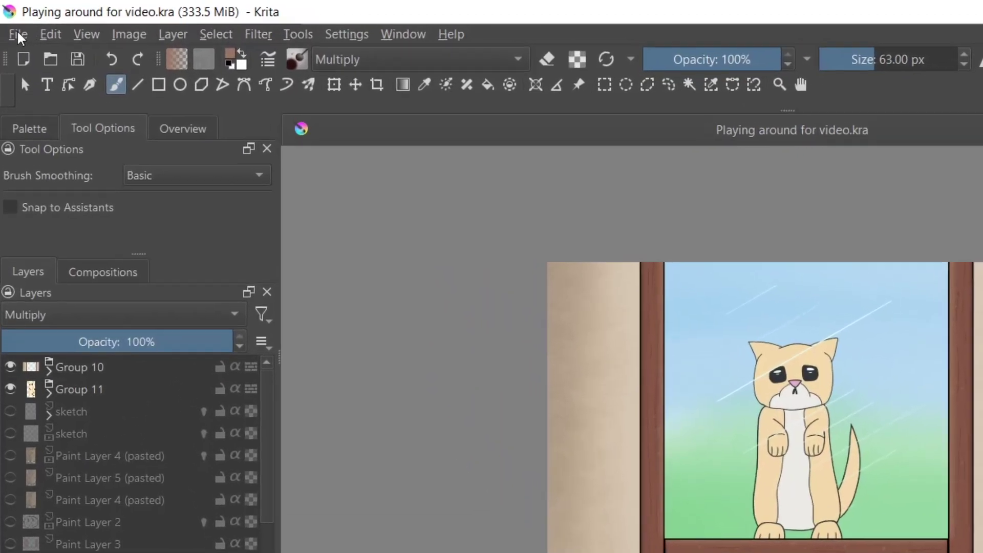
- In File > Render Animation, browse the FFmpeg location to the extracted bin\ffmpeg.exe
{"action": "left_click", "coordinate": [13, 24]}
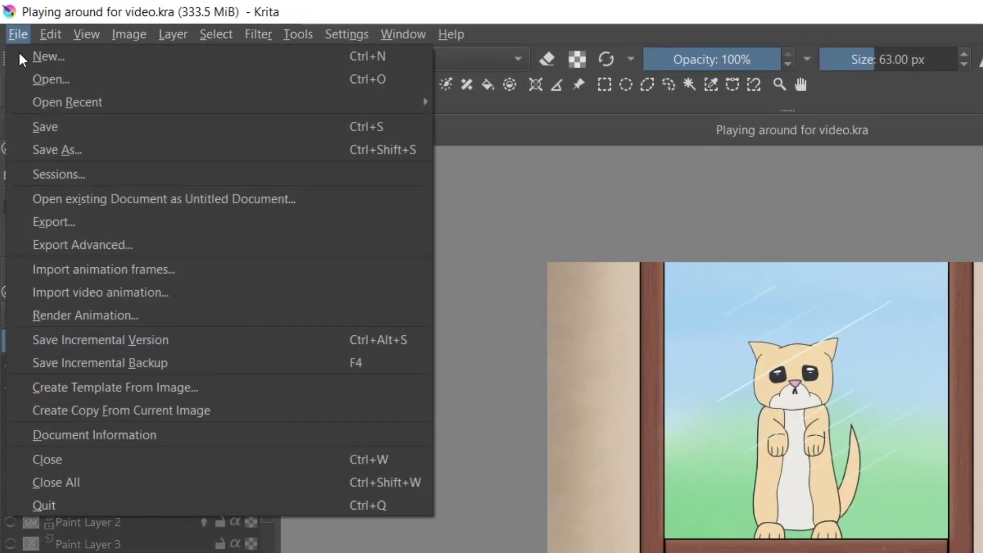
{"action": "left_click", "coordinate": [110, 312]}
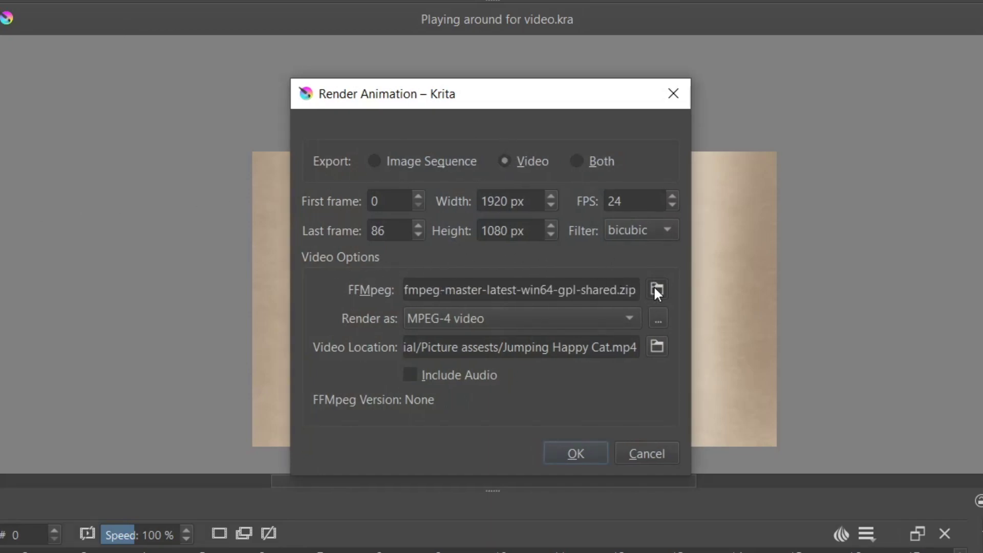
{"action": "left_click", "coordinate": [655, 289]}
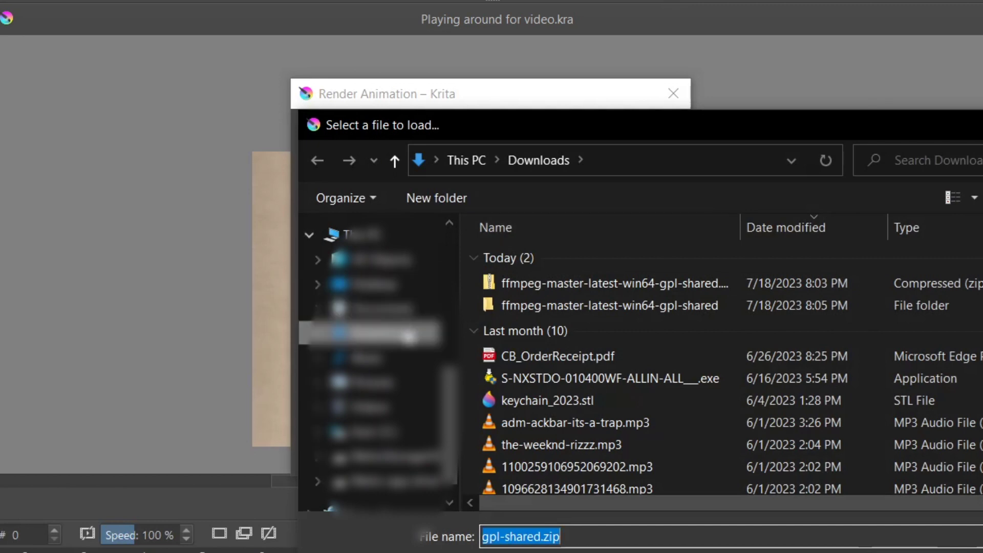
{"action": "double_click", "coordinate": [554, 307]}
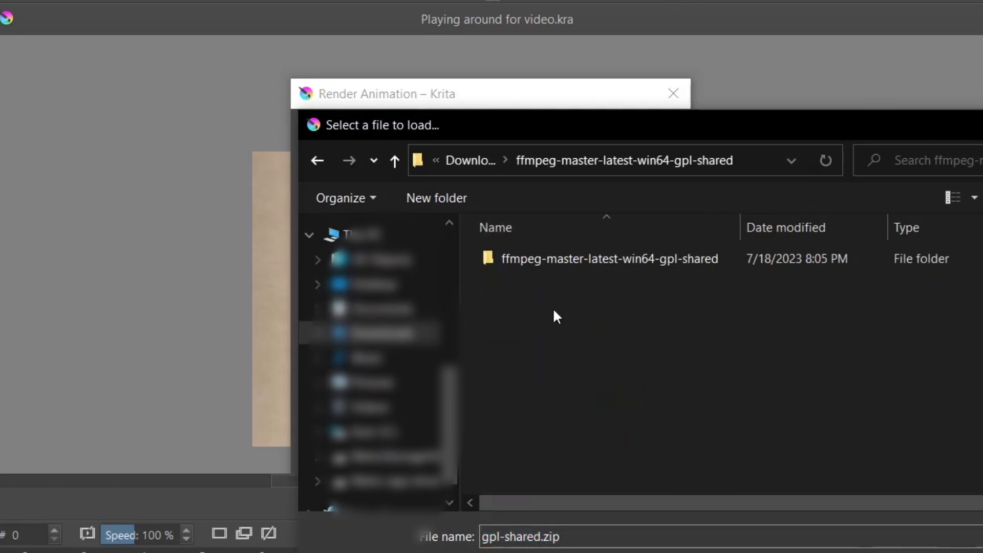
{"action": "double_click", "coordinate": [549, 260]}
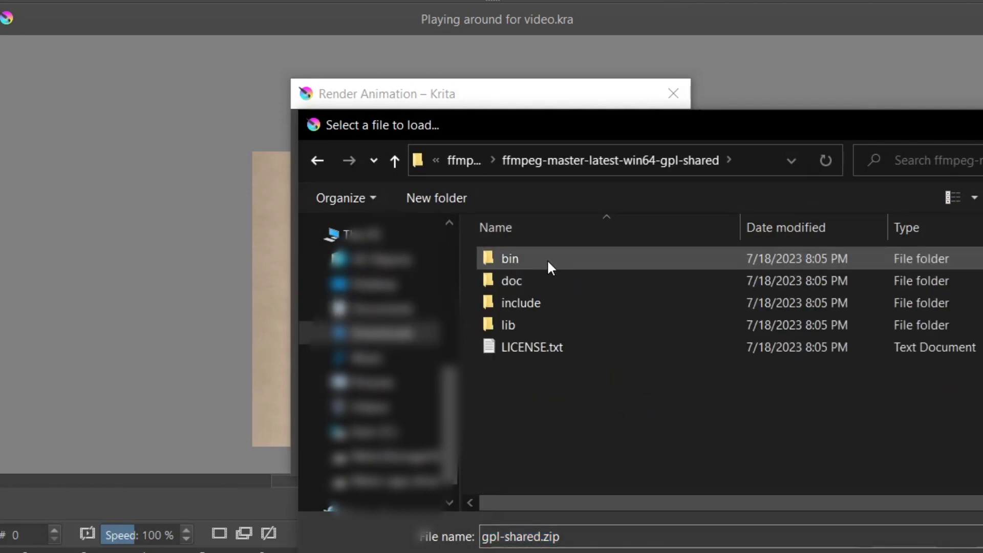
{"action": "double_click", "coordinate": [547, 259]}
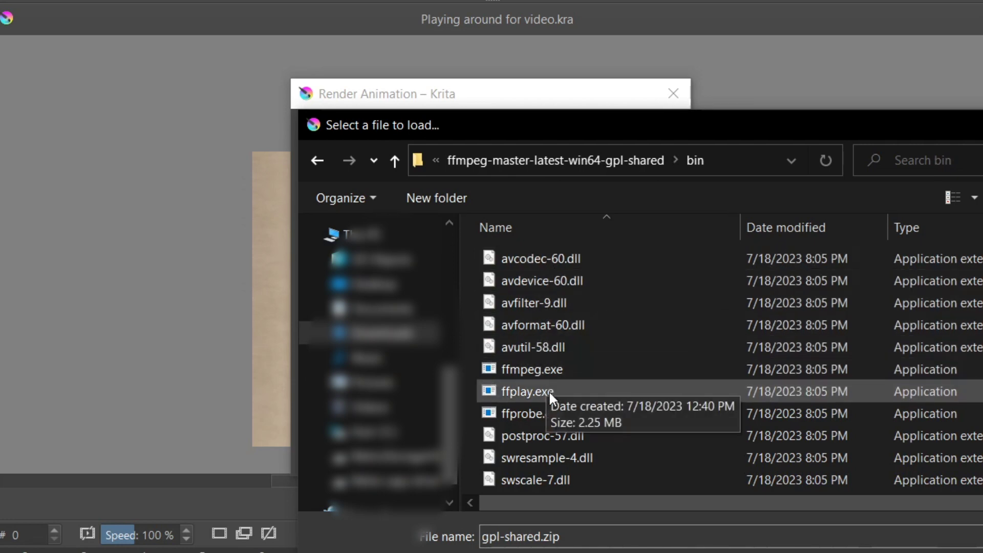
{"action": "left_click", "coordinate": [549, 391]}
{"action": "key", "text": "Up"}
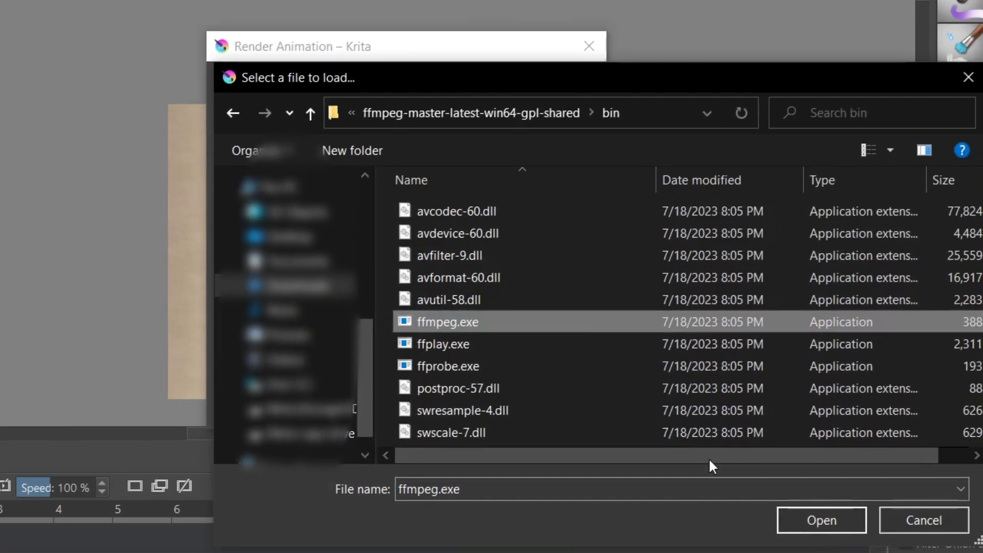
{"action": "left_click", "coordinate": [791, 520]}
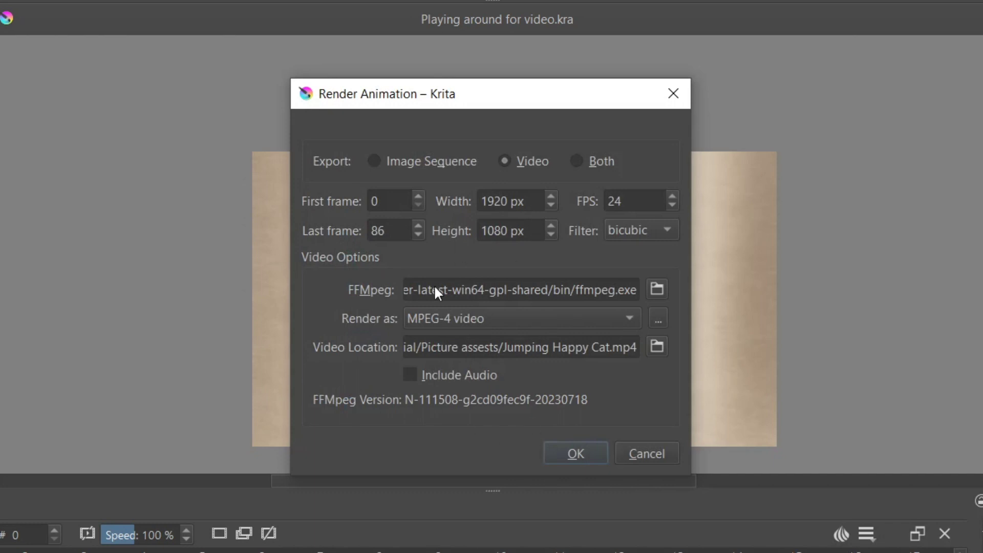
- Confirm the render range of frames 0 to 86, 1920×1080 output size and 24 fps
{"action": "left_click", "coordinate": [395, 199]}
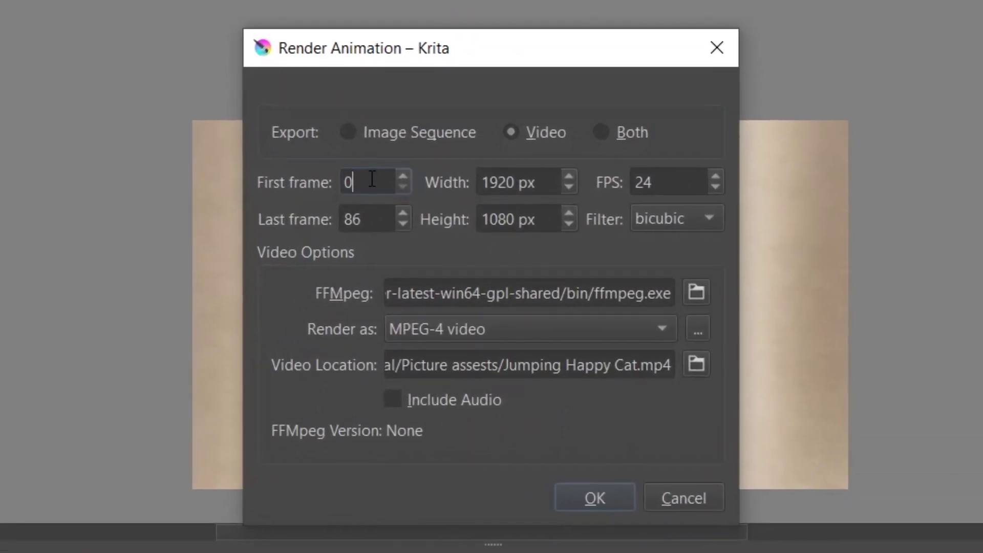
{"action": "left_click_drag", "start_coordinate": [366, 219], "coordinate": [339, 220]}
{"action": "left_click", "coordinate": [358, 213]}
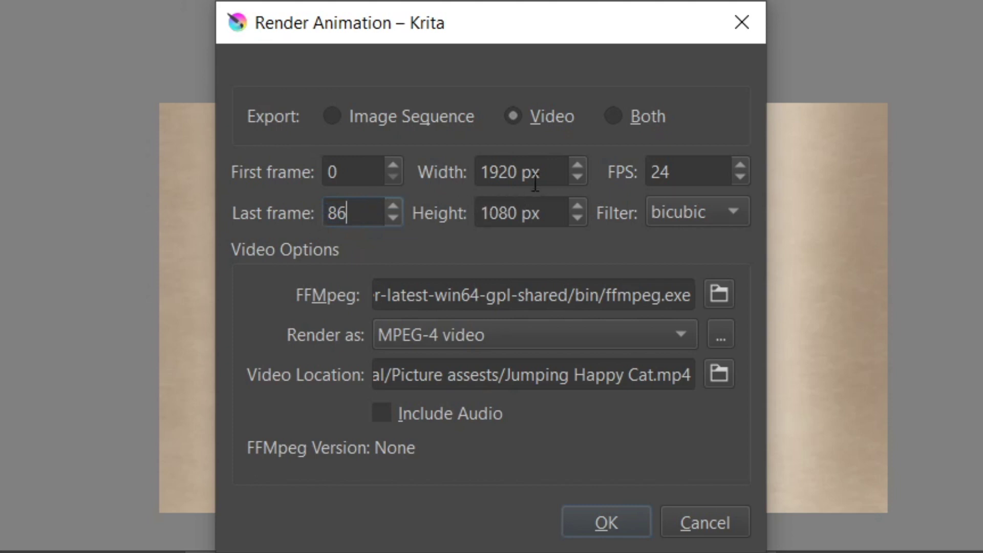
{"action": "left_click_drag", "start_coordinate": [543, 173], "coordinate": [474, 173]}
{"action": "left_click_drag", "start_coordinate": [549, 213], "coordinate": [472, 215]}
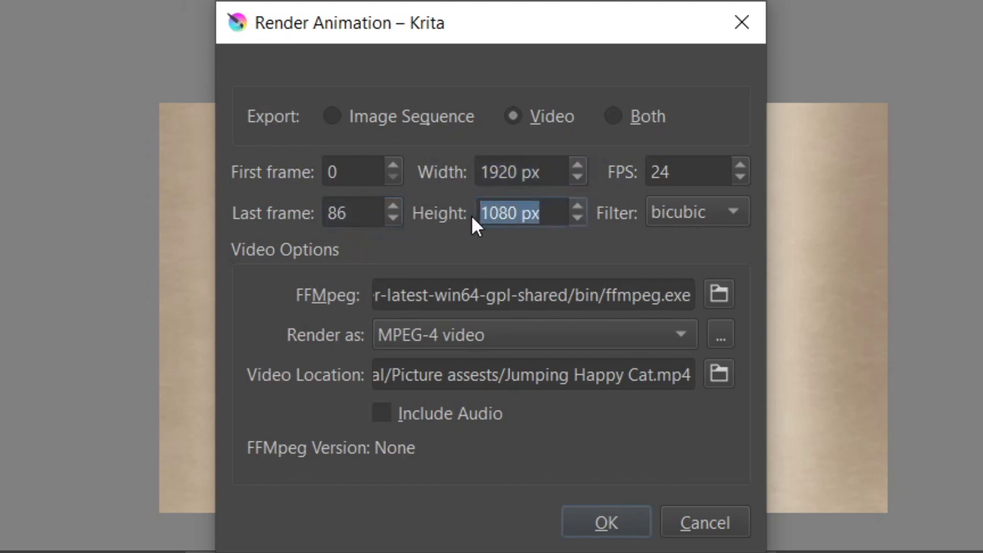
{"action": "left_click_drag", "start_coordinate": [687, 172], "coordinate": [647, 172]}
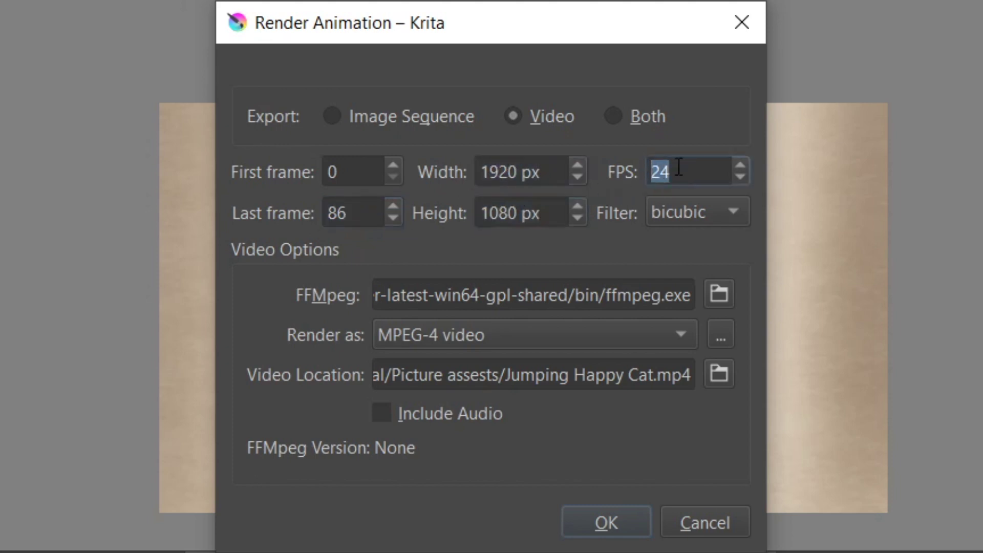
{"action": "left_click", "coordinate": [677, 172]}
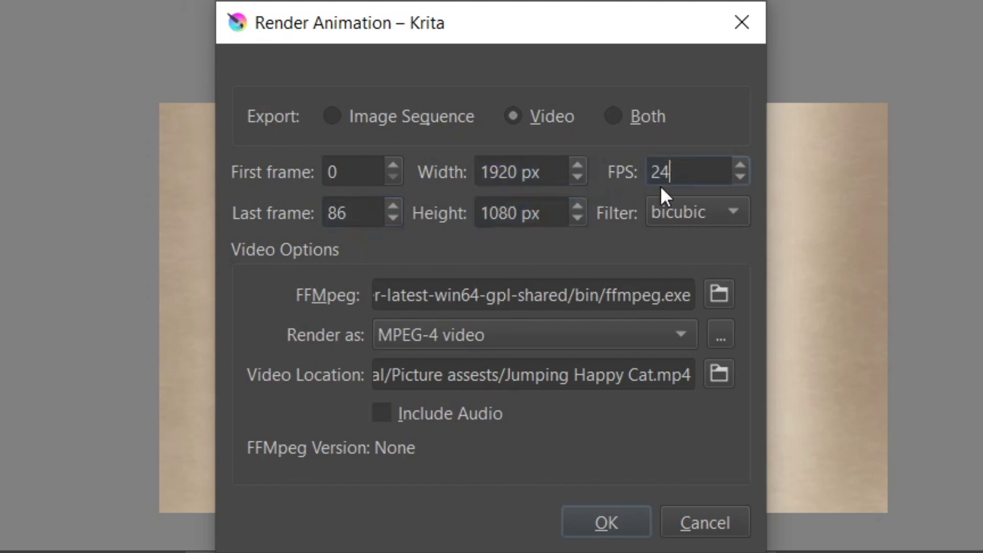
- Keep MPEG-4 video as the output format and start rendering the animation
{"action": "left_click", "coordinate": [646, 332]}
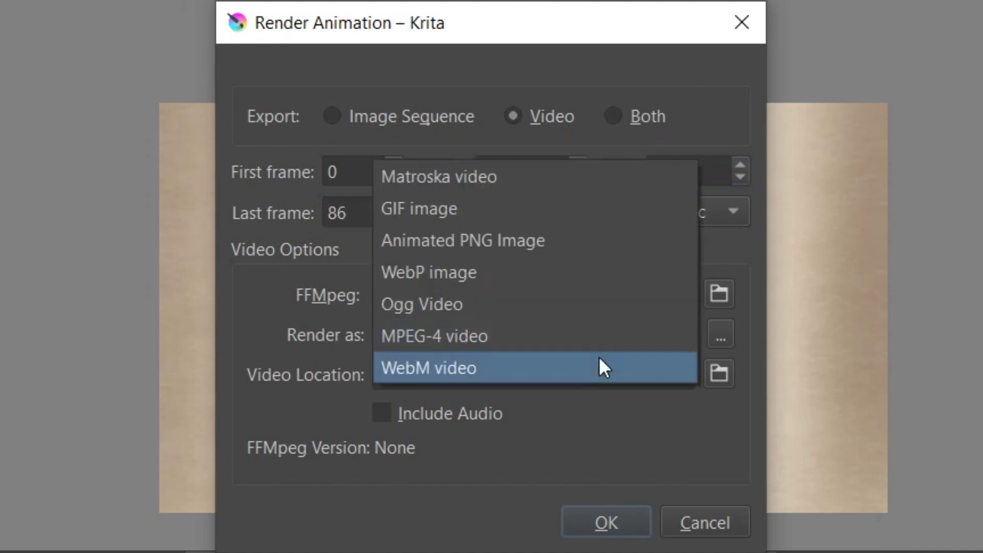
{"action": "left_click", "coordinate": [486, 332]}
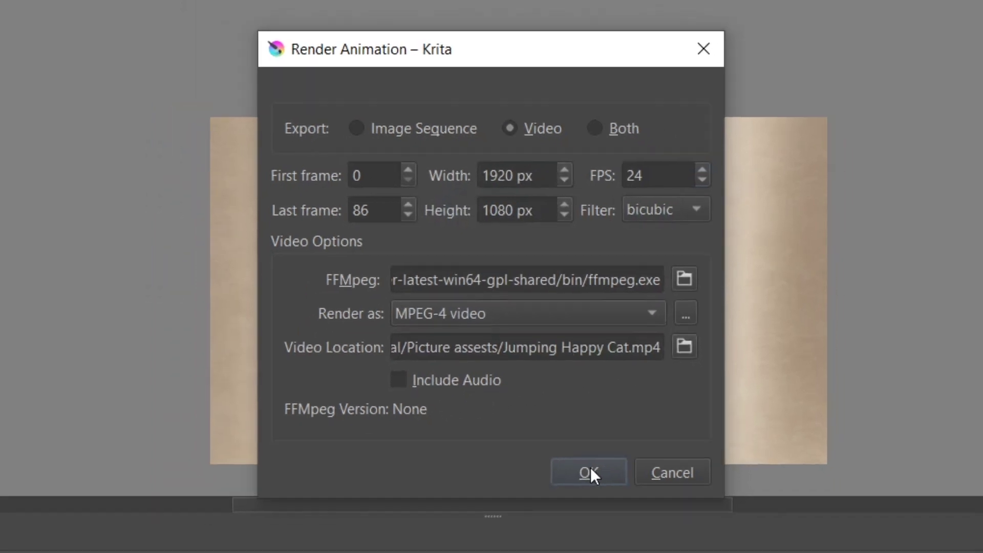
{"action": "left_click", "coordinate": [607, 521]}
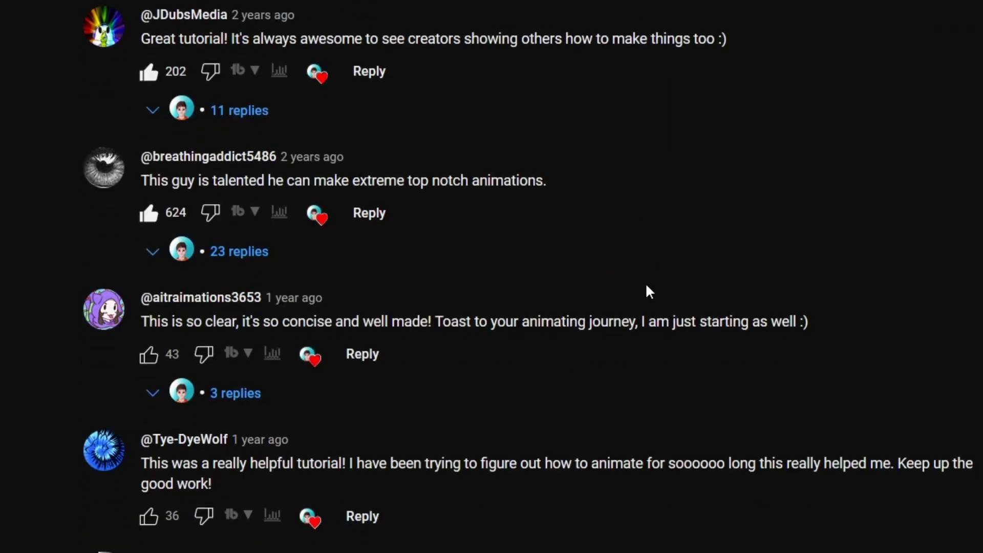
{"action": "scroll", "coordinate": [646, 285], "scroll_direction": "down", "scroll_amount": 10}
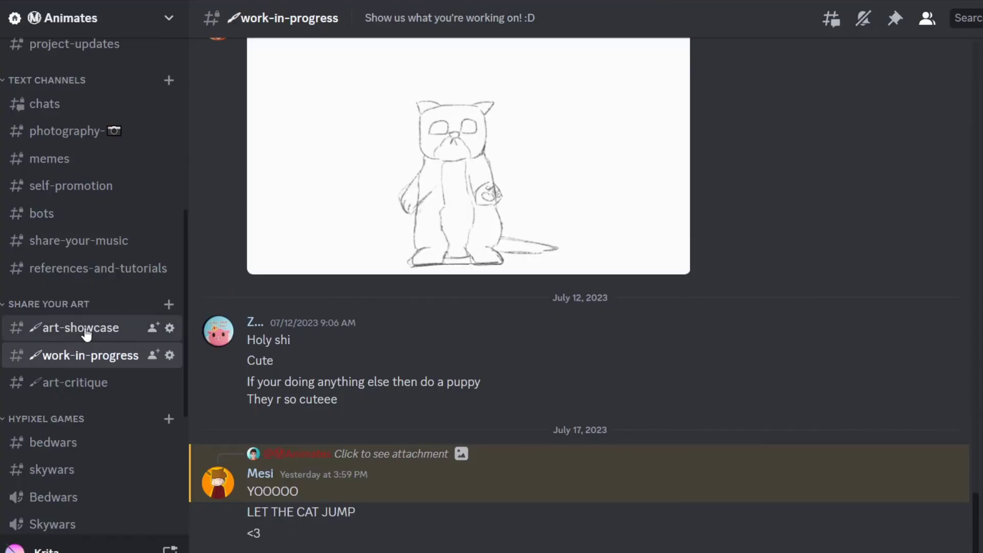